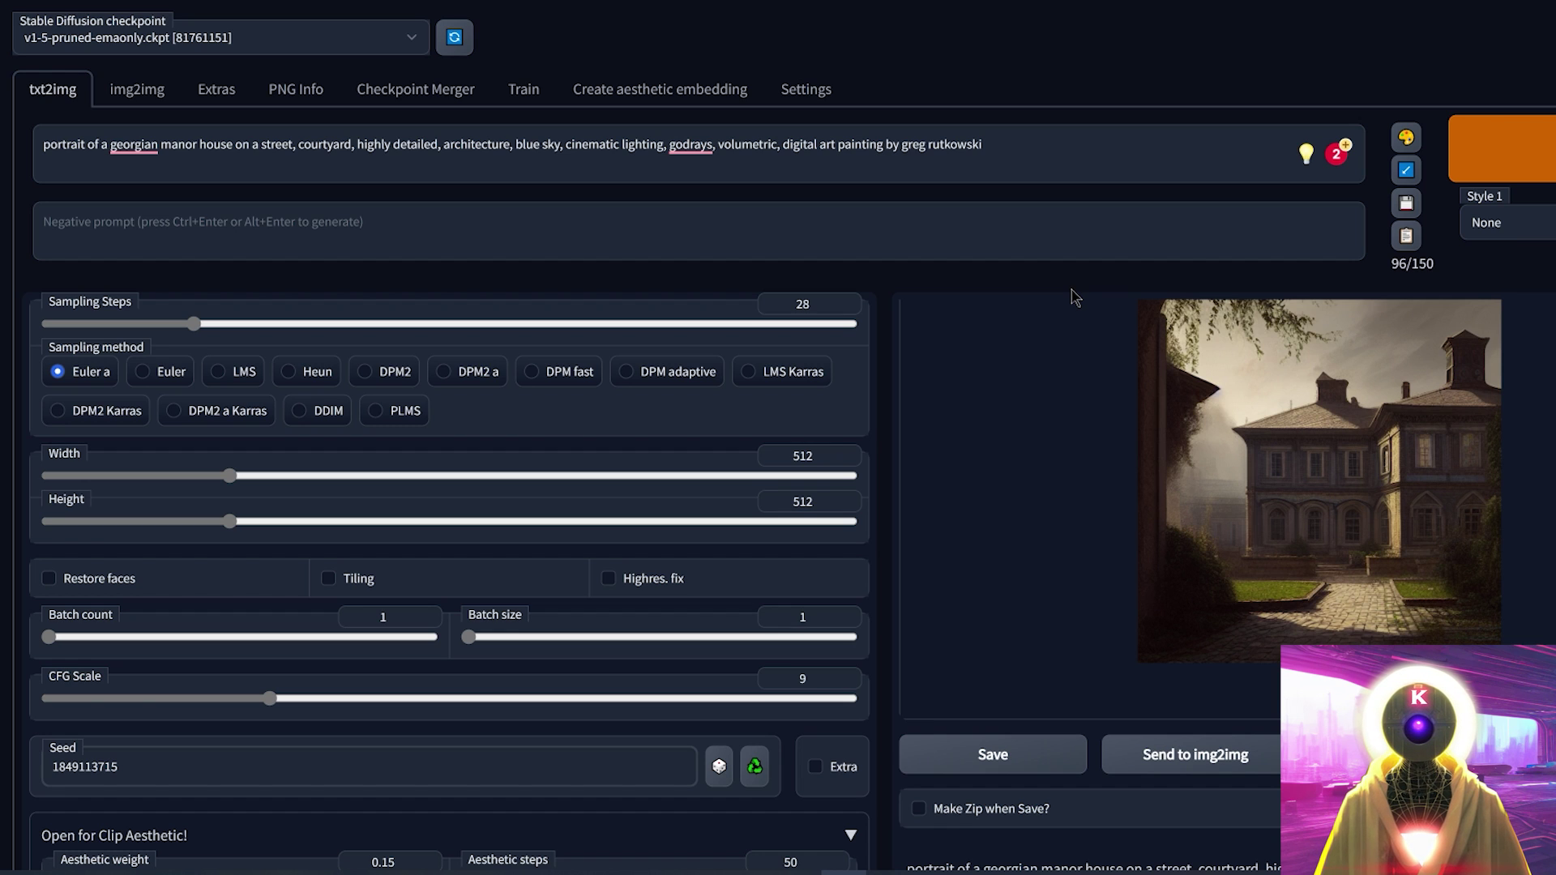
- Pick Winternew as the aesthetic image embedding and generate a new Georgian manor image
{"action": "scroll", "coordinate": [904, 505], "scroll_direction": "down", "scroll_amount": 4}
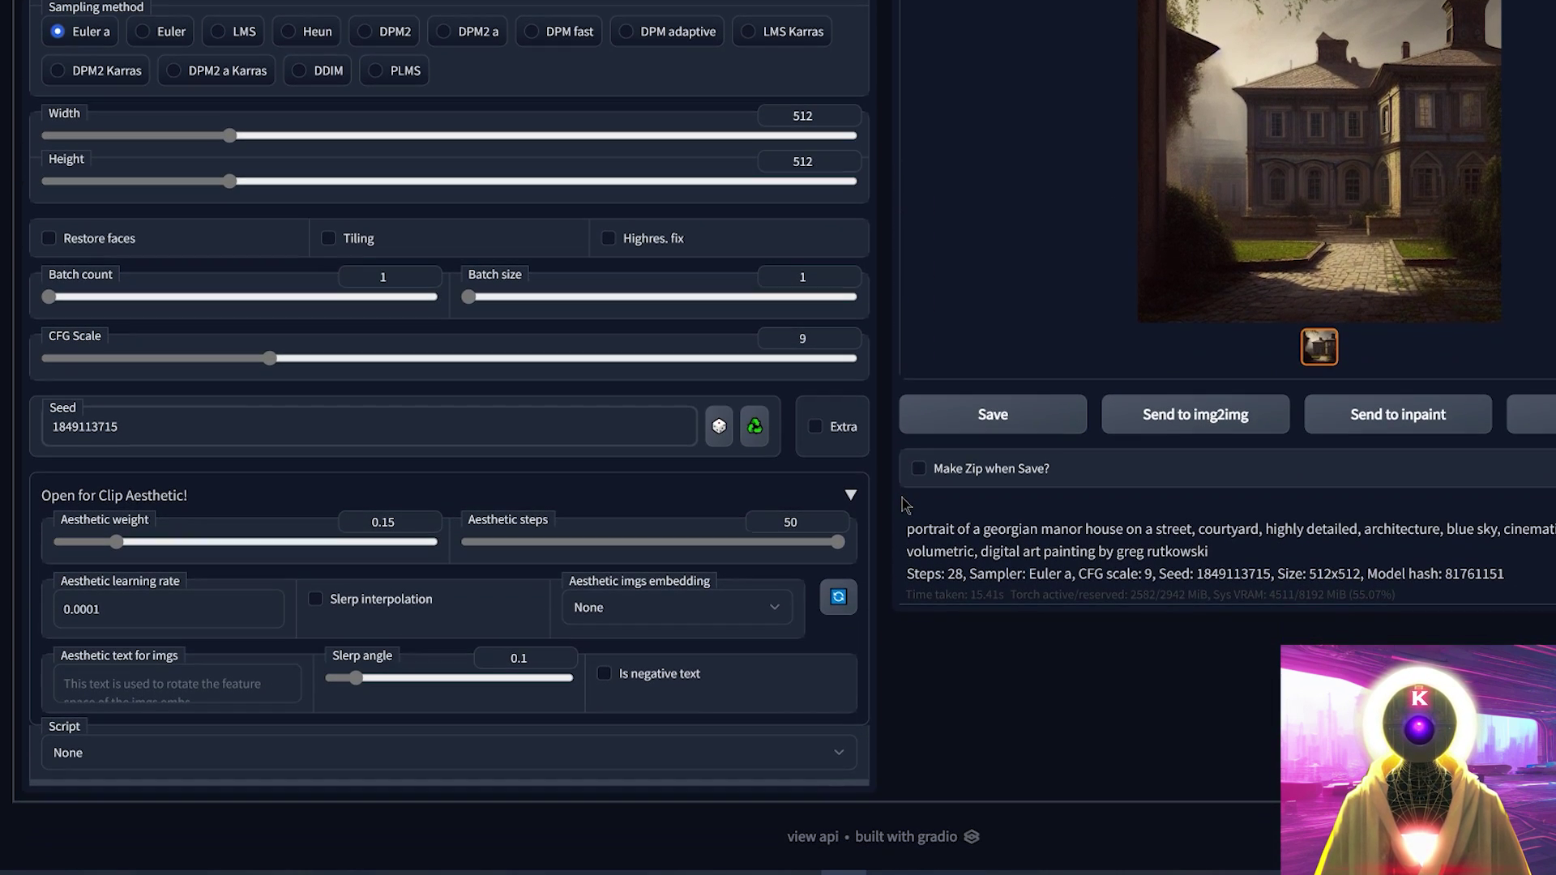
{"action": "left_click", "coordinate": [751, 603]}
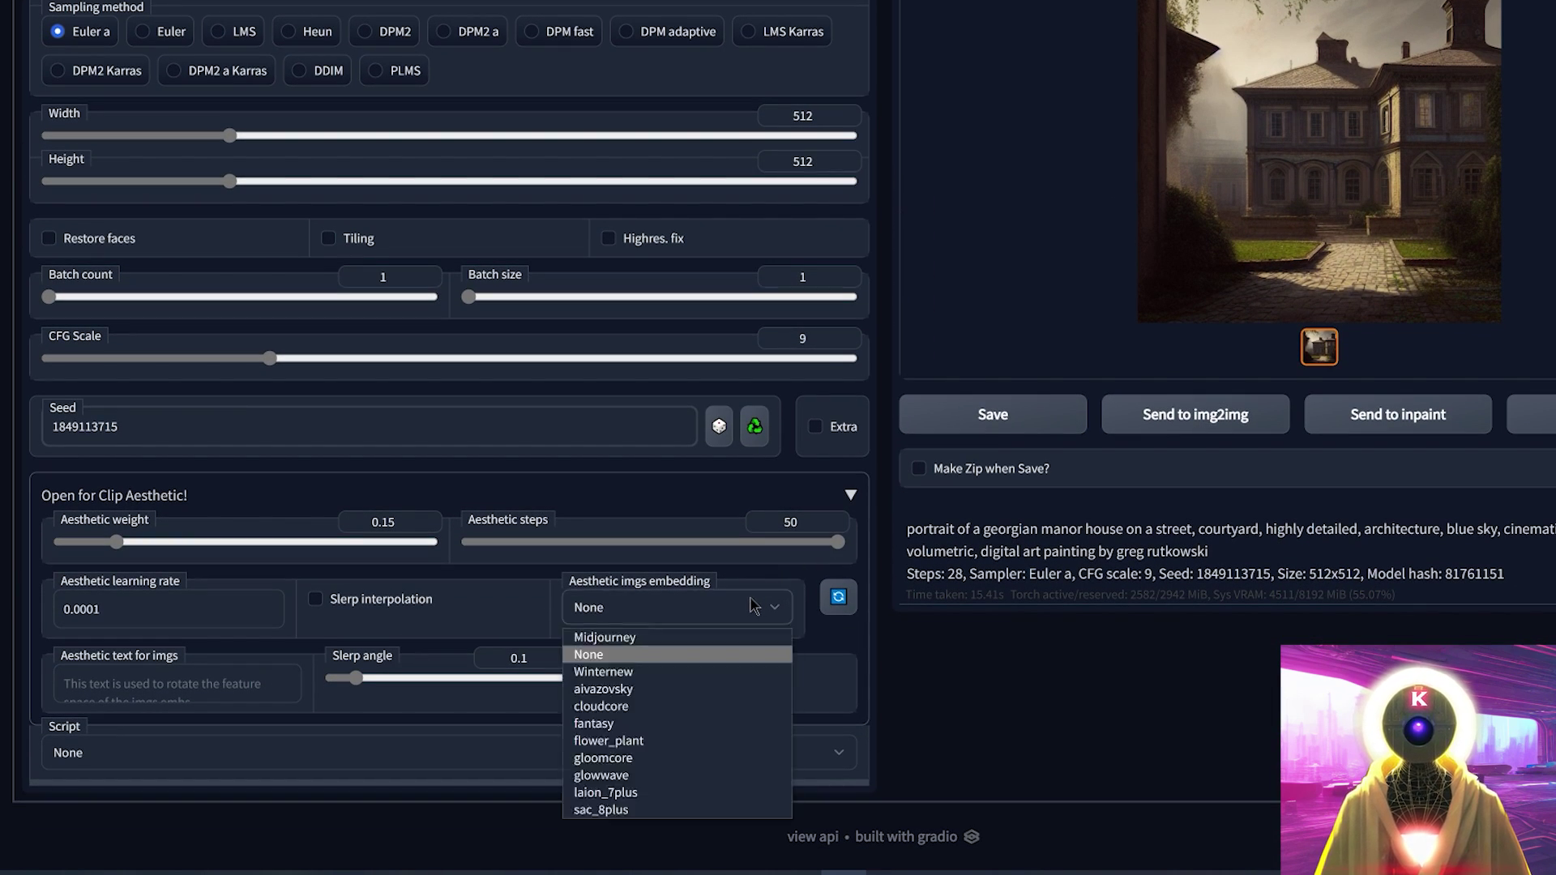
{"action": "left_click", "coordinate": [649, 673]}
{"action": "scroll", "coordinate": [653, 679], "scroll_direction": "up", "scroll_amount": 4}
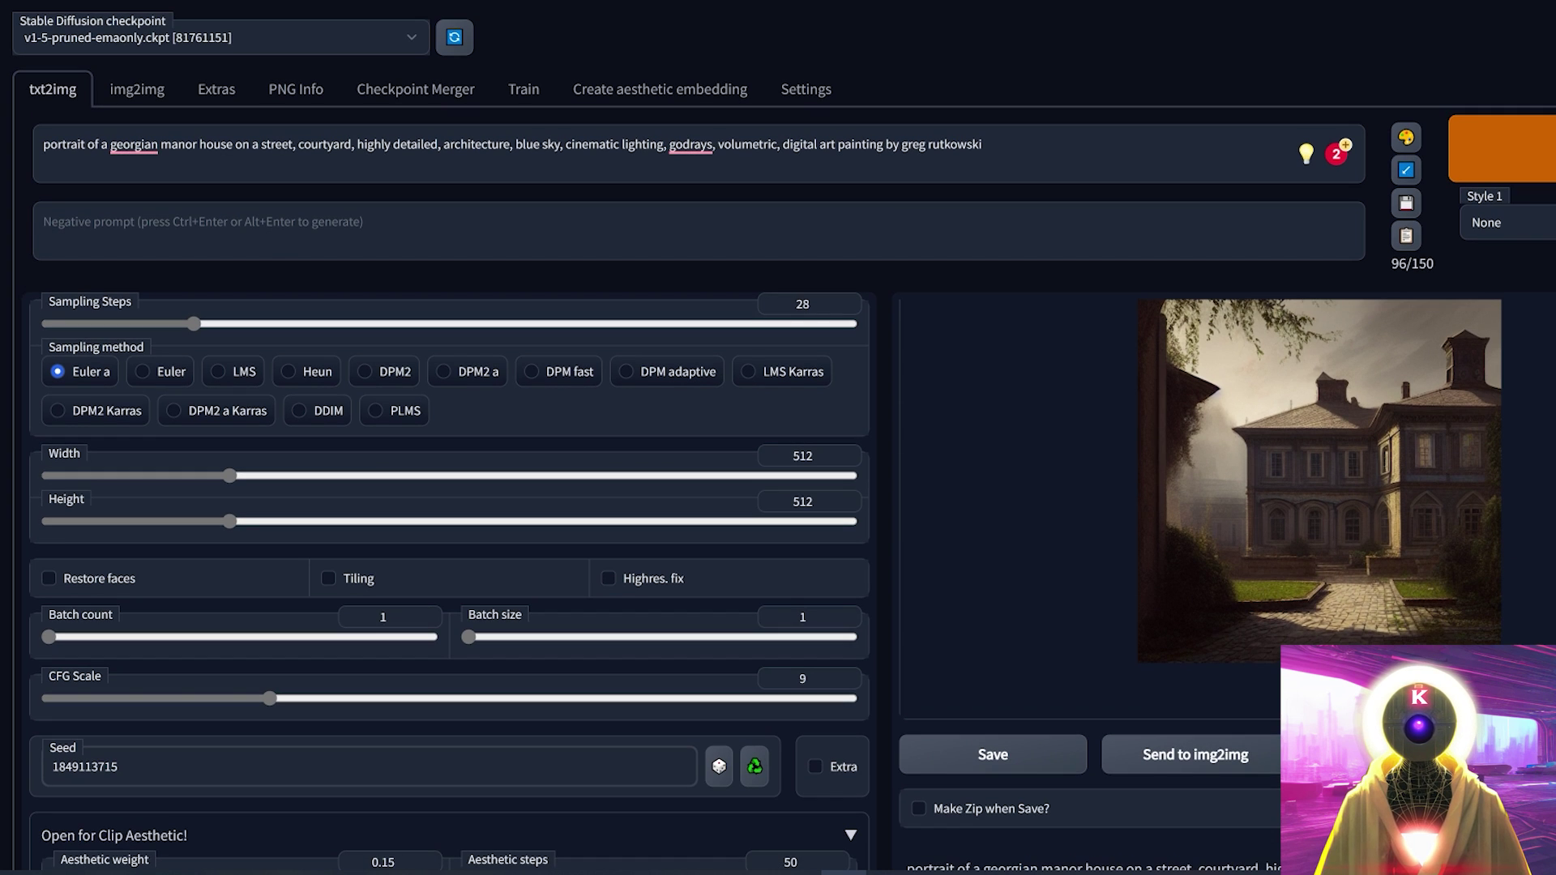
{"action": "left_click", "coordinate": [1503, 148]}
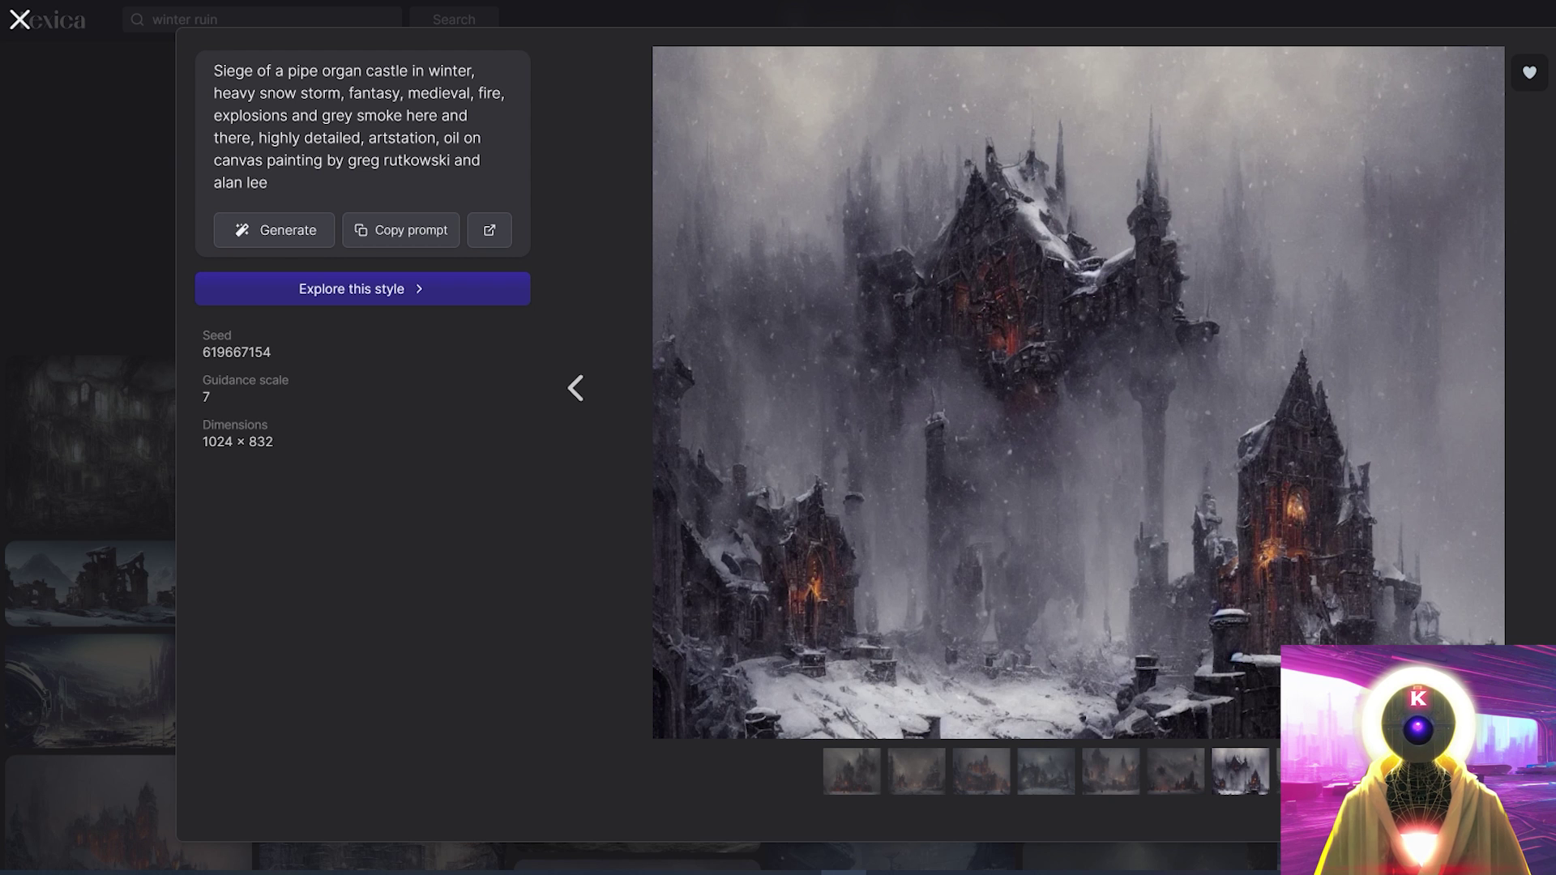
- Preview the first, fourth, fifth and sixth snowy castle variations in Lexica
{"action": "left_click", "coordinate": [847, 782]}
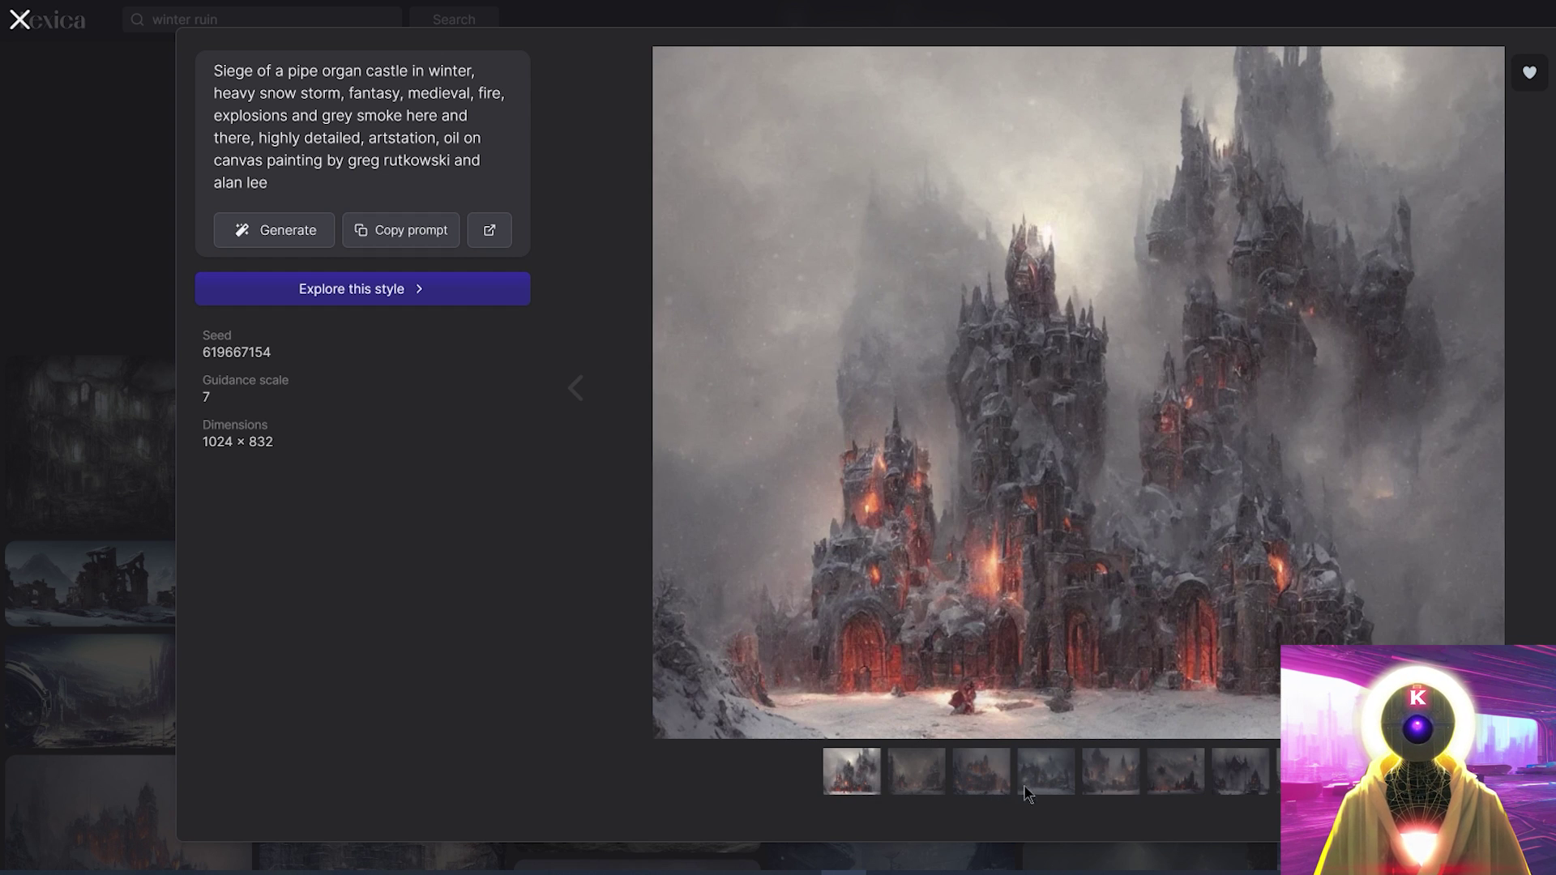
{"action": "left_click", "coordinate": [1045, 783]}
{"action": "left_click", "coordinate": [1114, 788]}
{"action": "left_click", "coordinate": [1175, 783]}
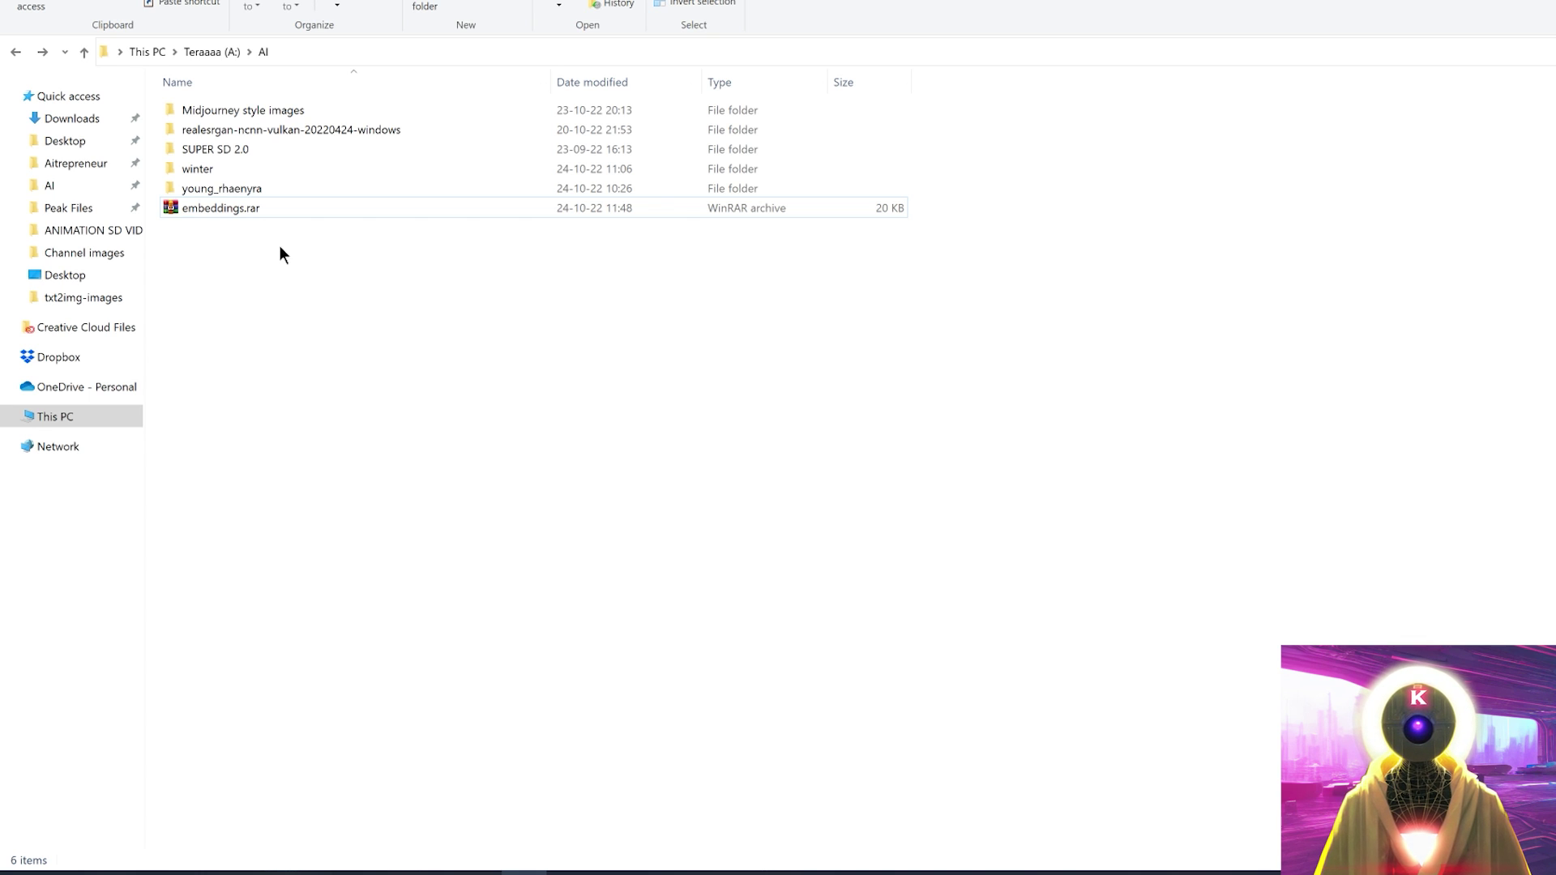
- Extract embeddings.rar here to create an embeddings folder
{"action": "left_click", "coordinate": [216, 212]}
{"action": "left_click", "coordinate": [229, 262]}
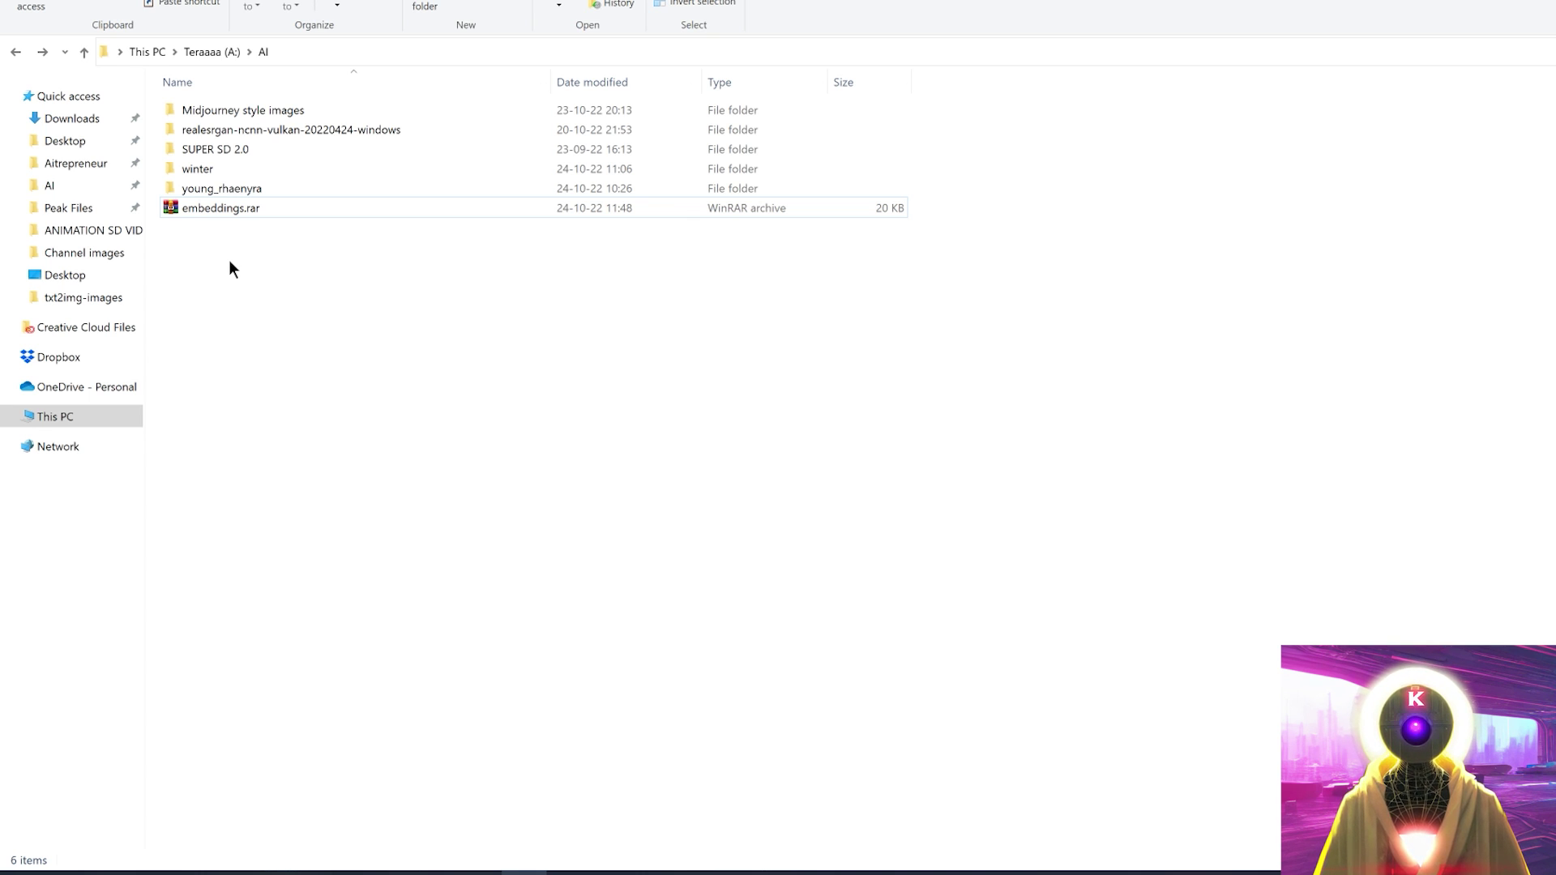
{"action": "right_click", "coordinate": [216, 206]}
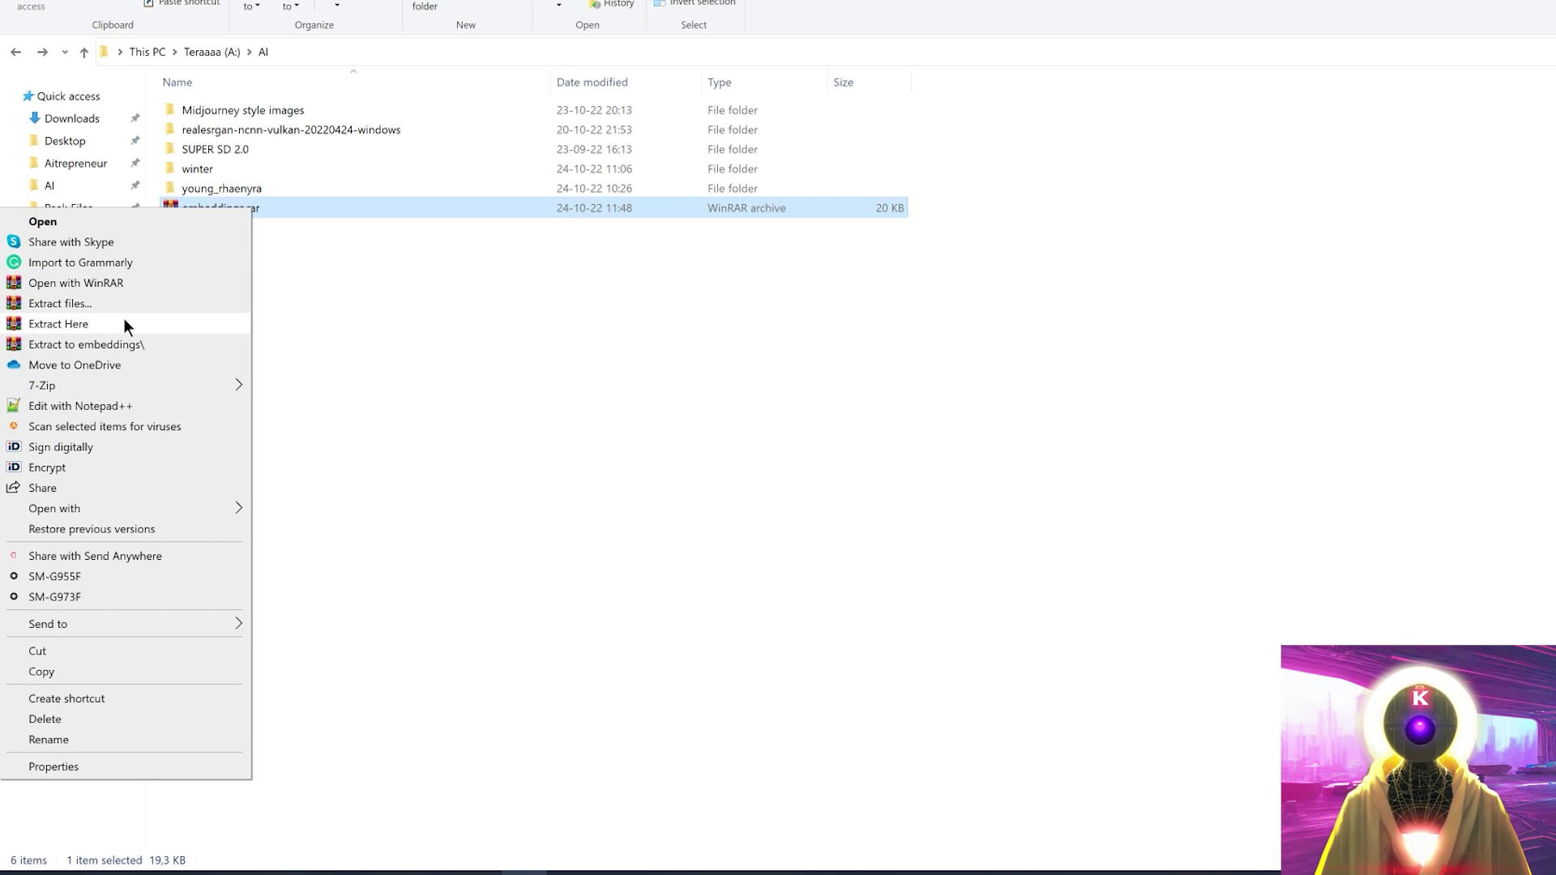
{"action": "left_click", "coordinate": [115, 344]}
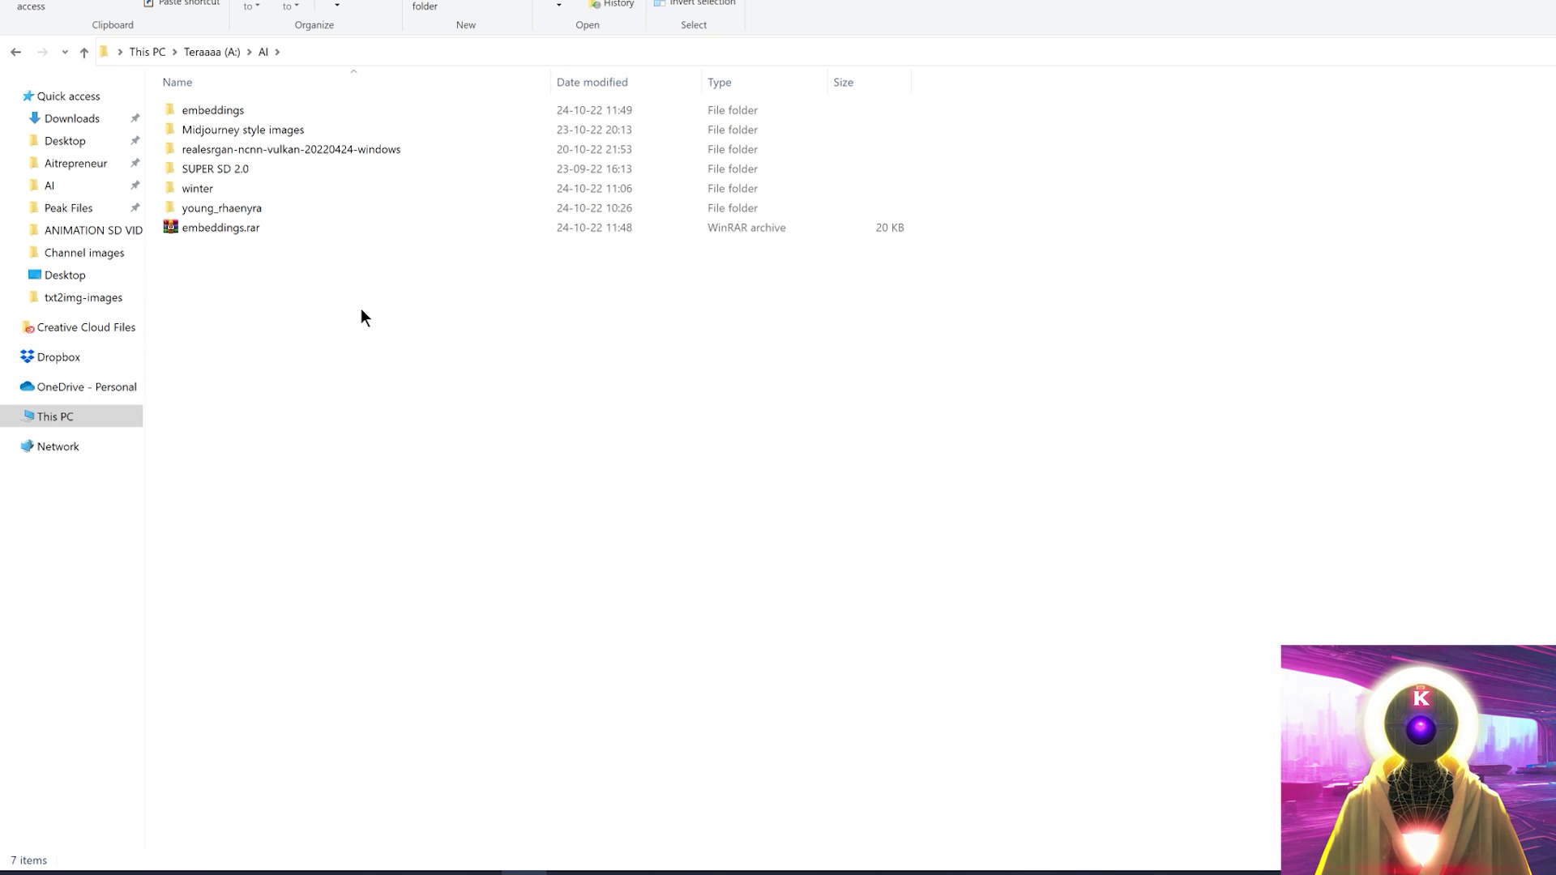
- Go into SUPER SD 2.0 and then into the stable-diffusion-webui folder
{"action": "double_click", "coordinate": [235, 169]}
{"action": "double_click", "coordinate": [245, 110]}
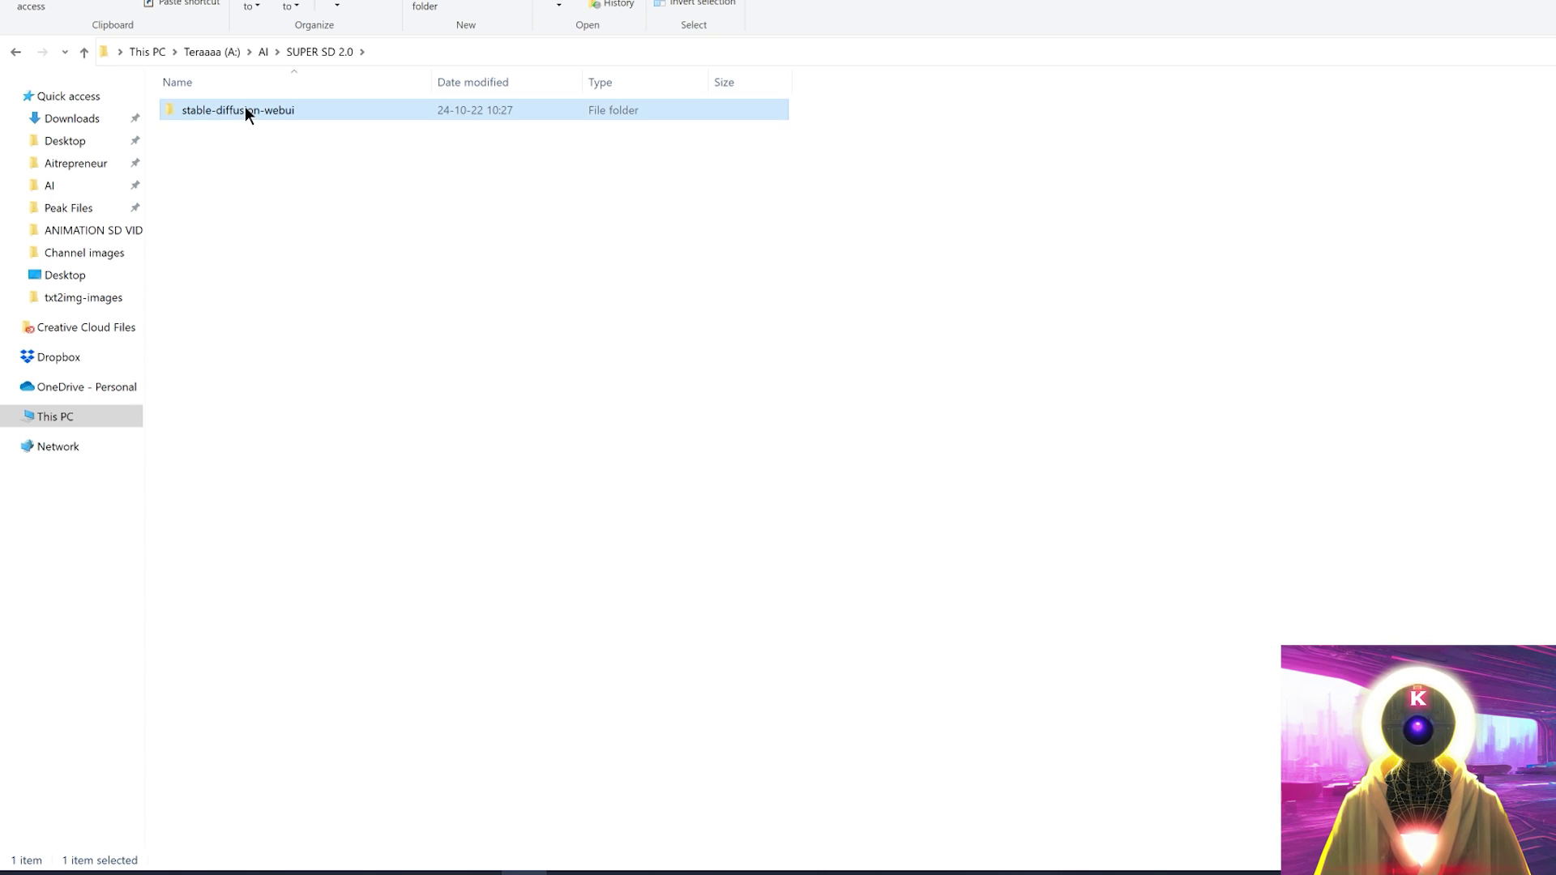
{"action": "left_click", "coordinate": [592, 52]}
- Run the aesthetic-gradients git clone command in a cmd prompt inside stable-diffusion-webui, then close it
{"action": "type", "text": "cmd"}
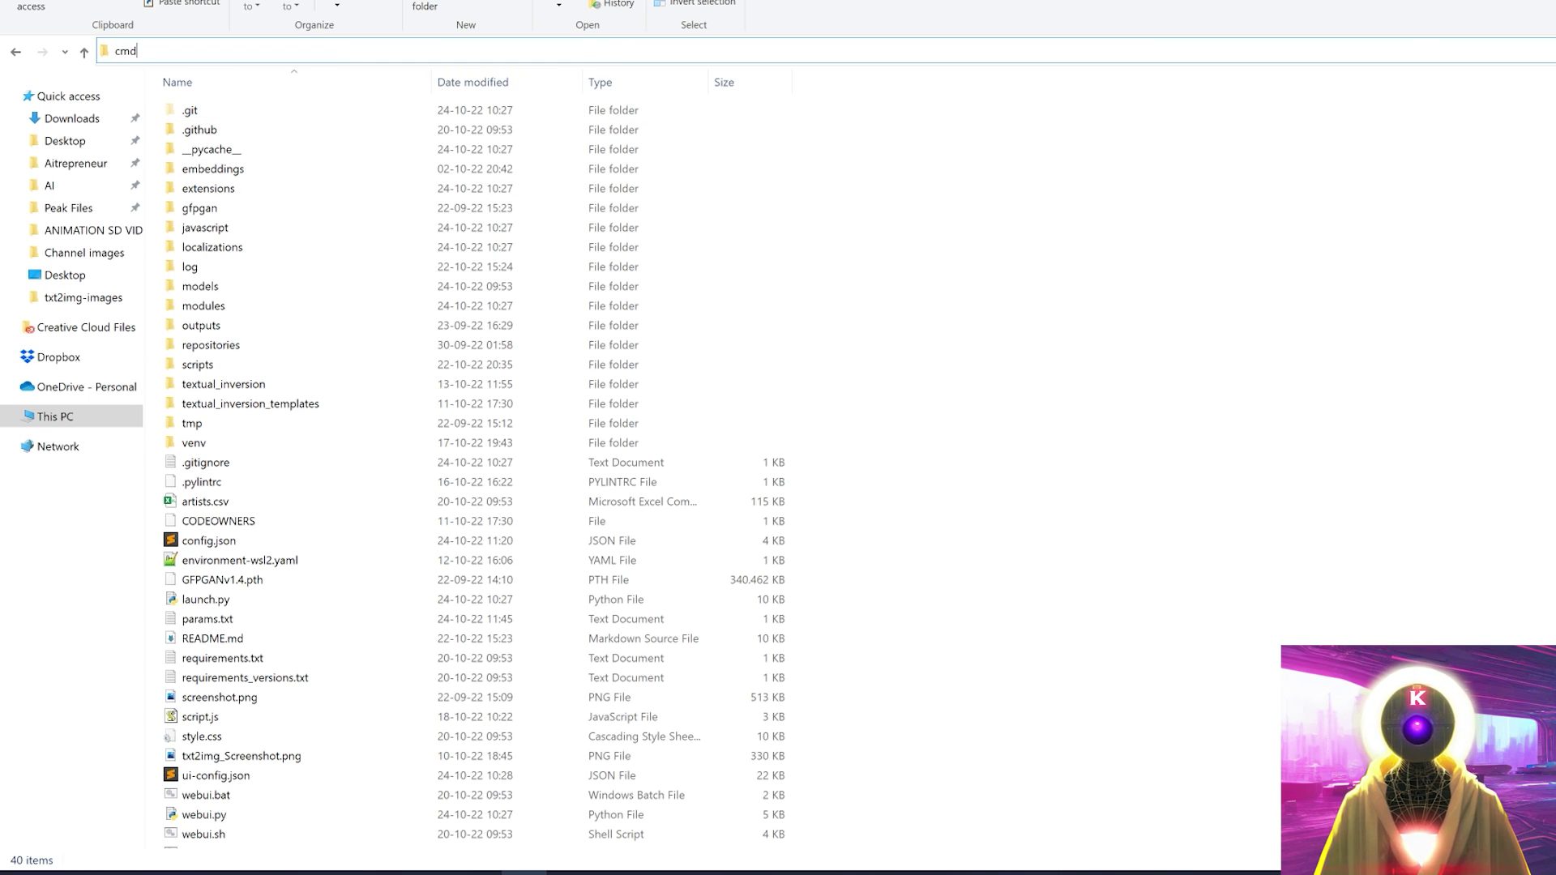
{"action": "key", "text": "Return"}
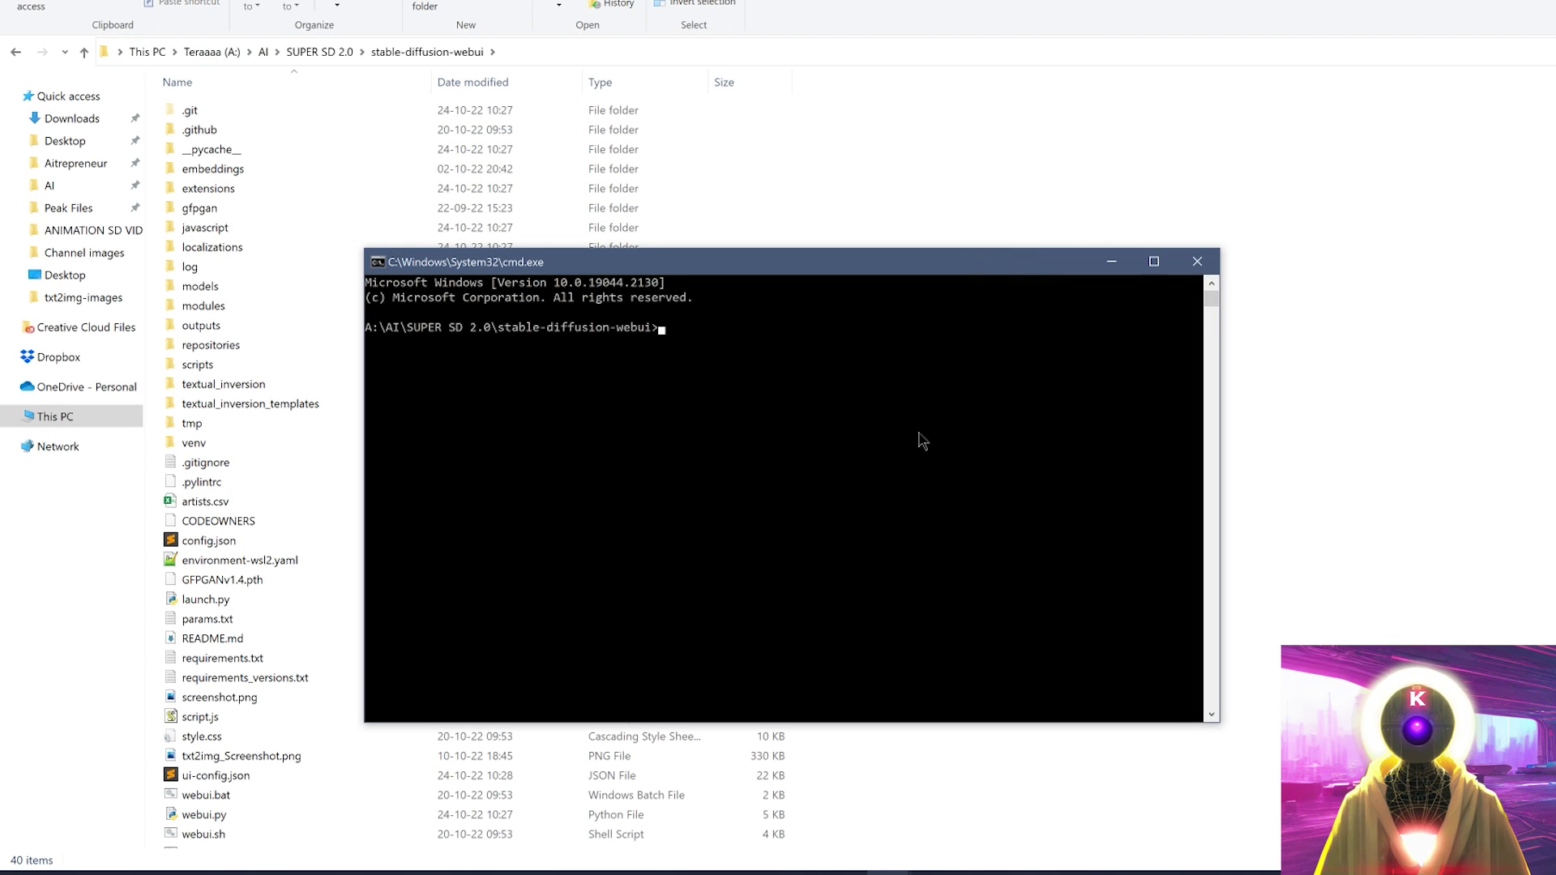
{"action": "type", "text": "git clone https://github.com/AUTOMATIC1111/stable-diffusion-webui-aesthetic-gradients extensions/aesthetic-gradients"}
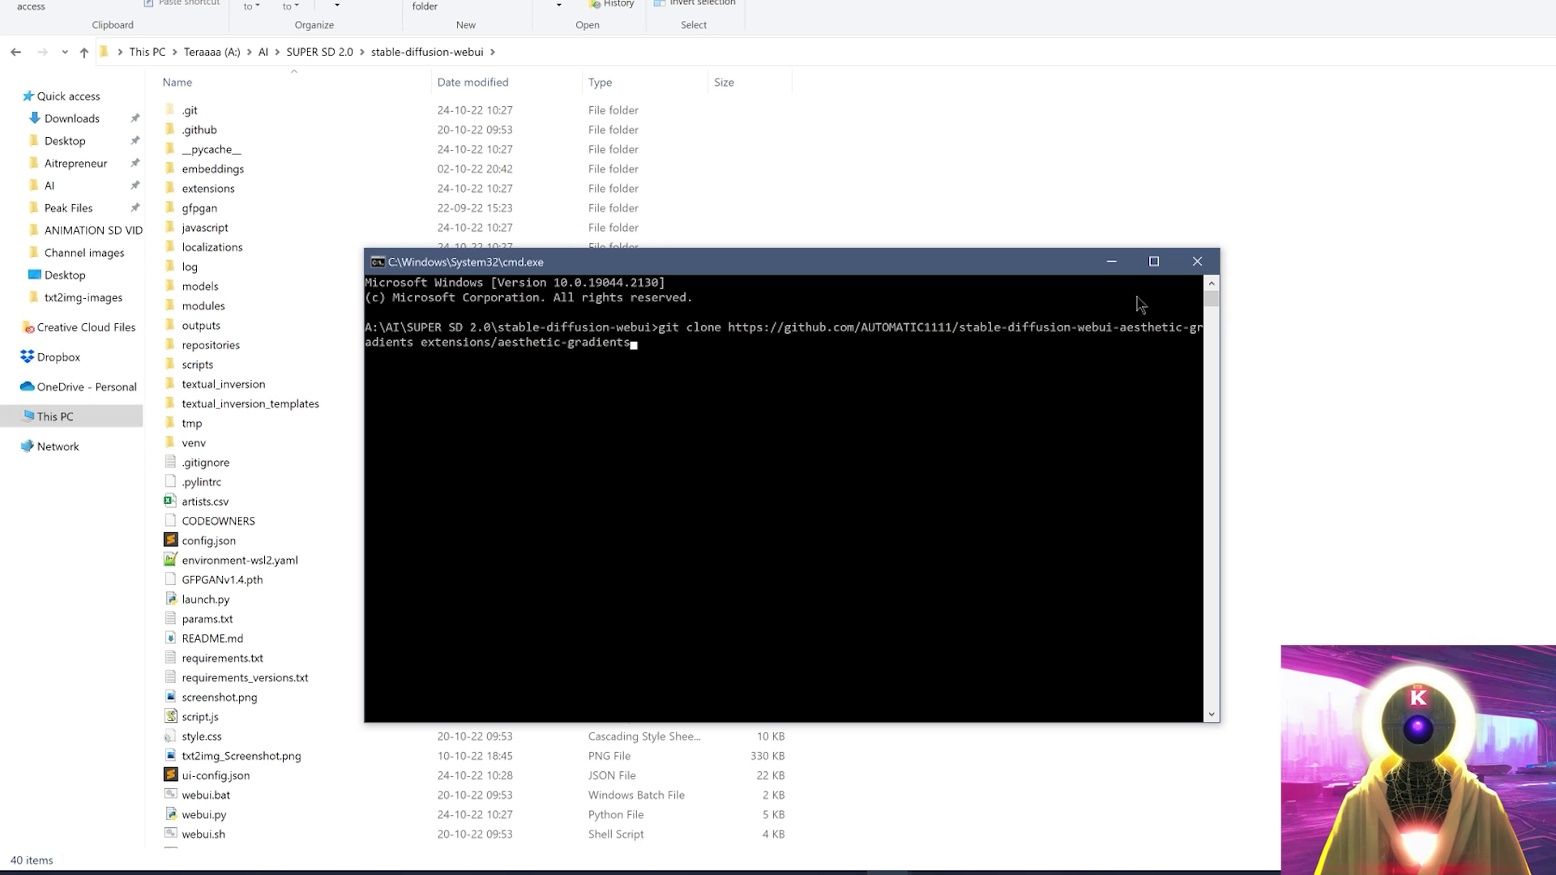
{"action": "left_click", "coordinate": [1197, 261]}
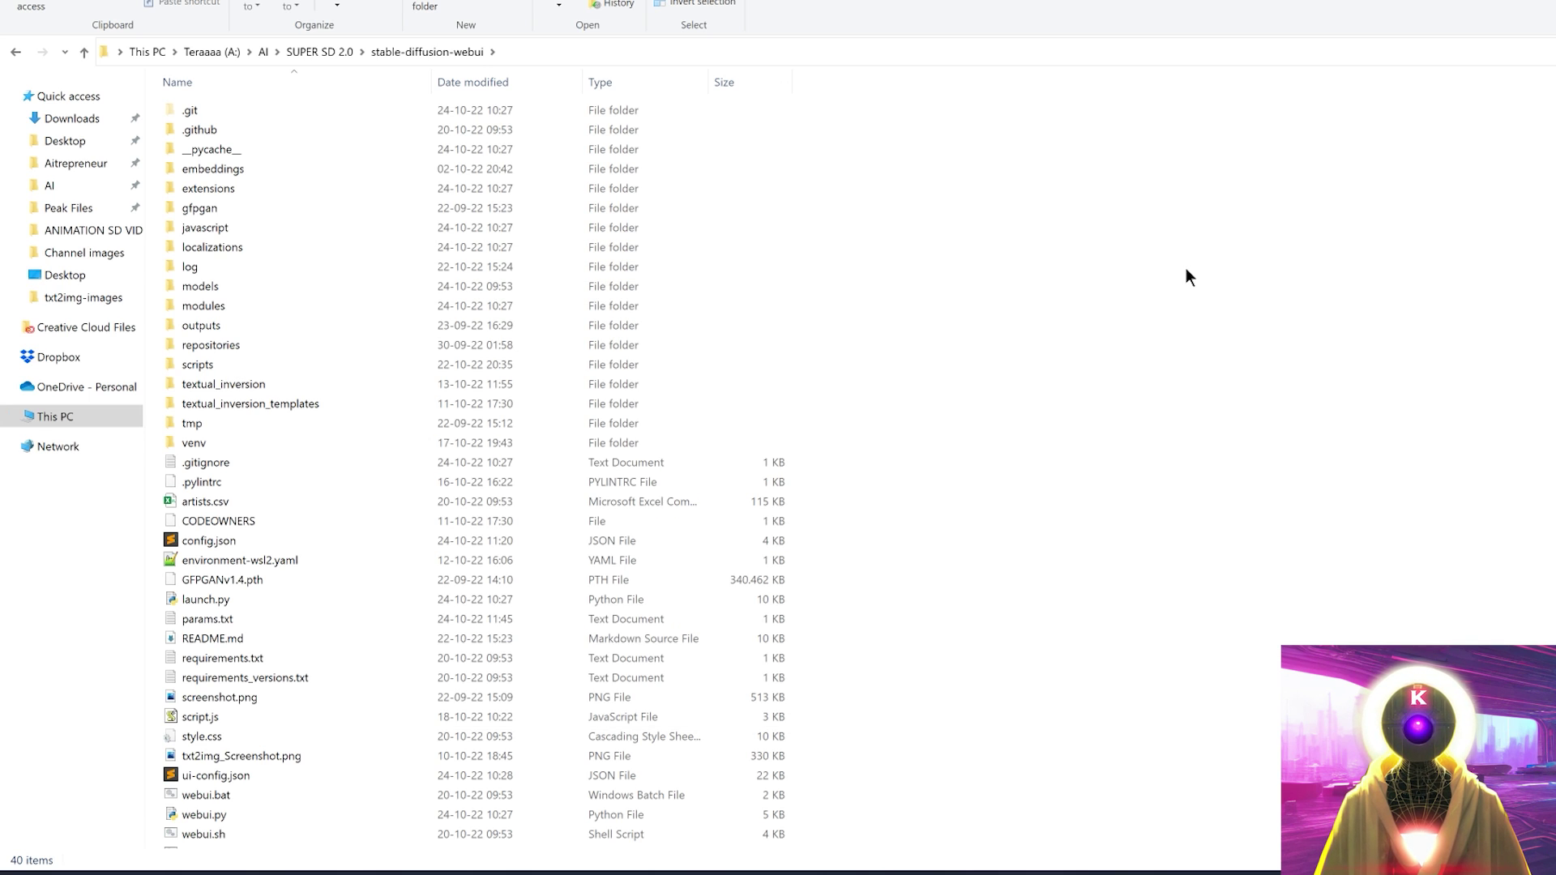
{"action": "double_click", "coordinate": [276, 189]}
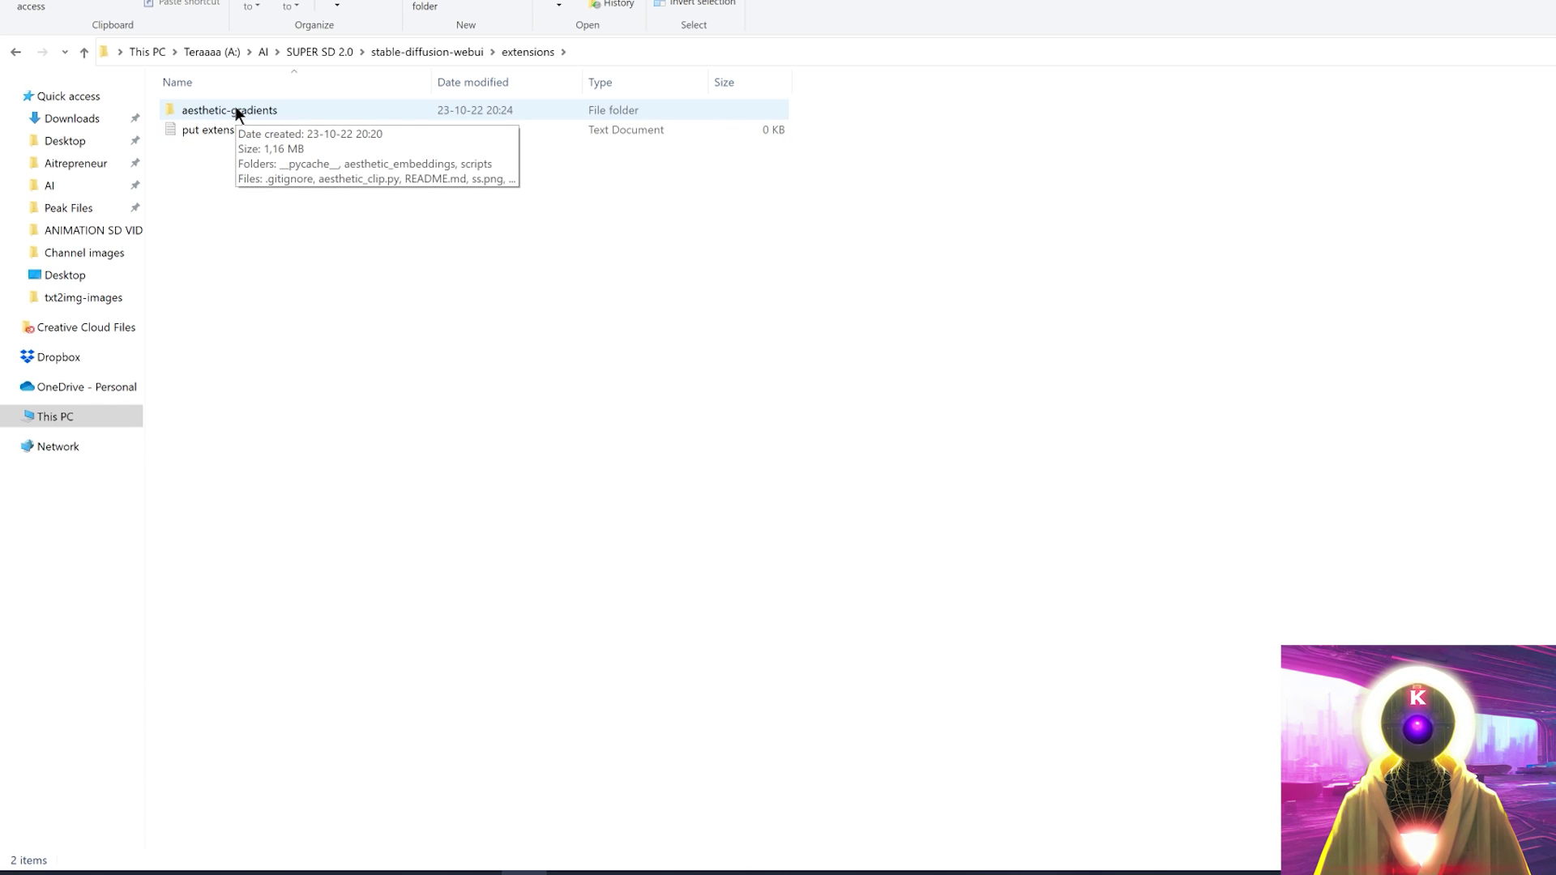
{"action": "left_click", "coordinate": [315, 51]}
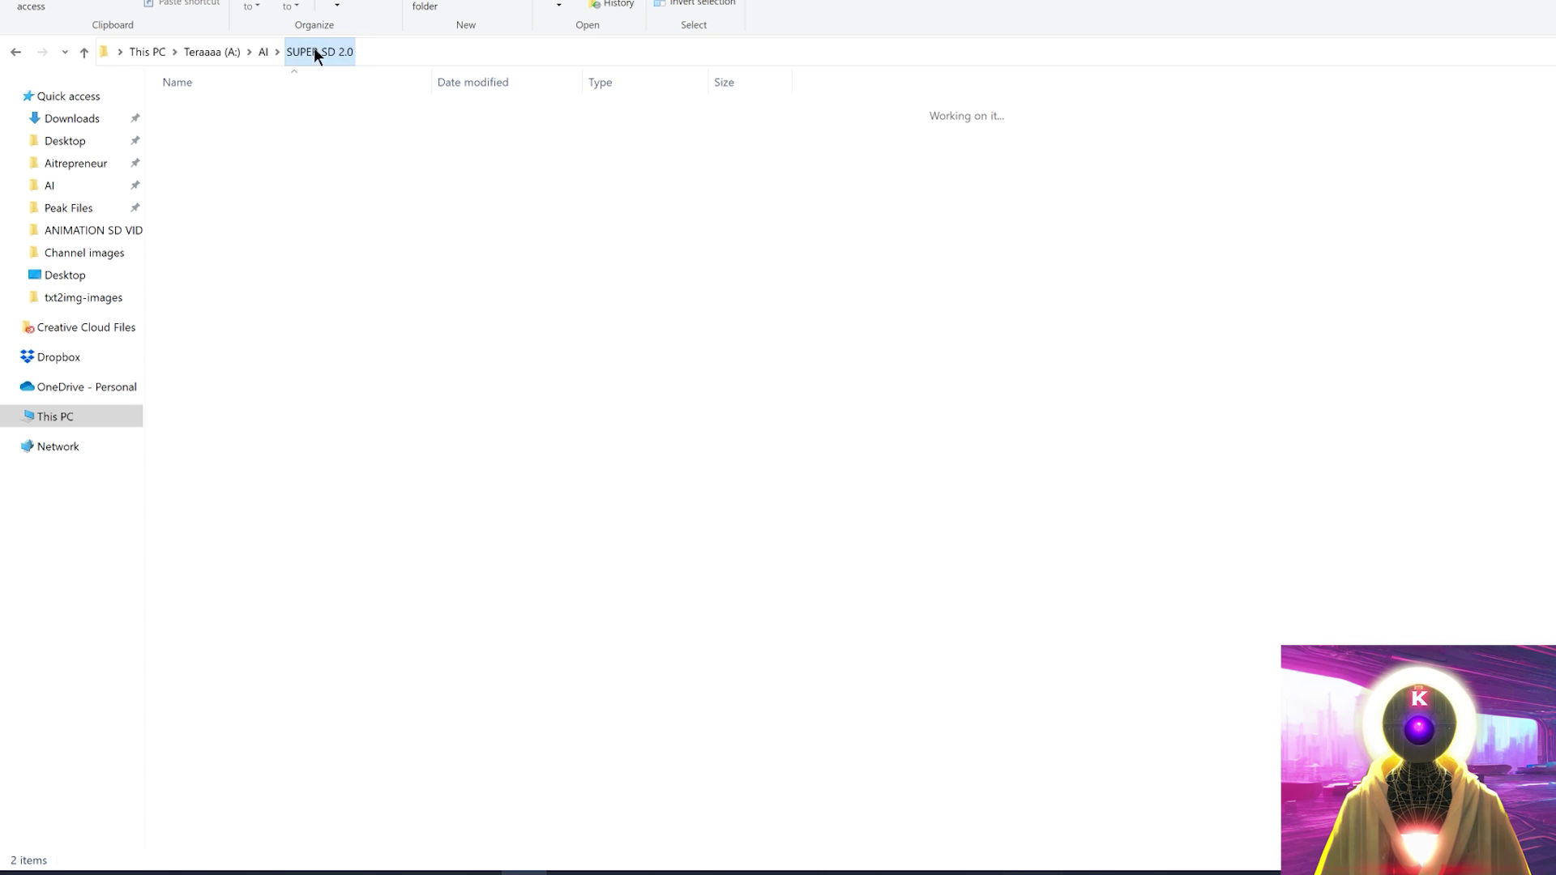
{"action": "left_click", "coordinate": [265, 51]}
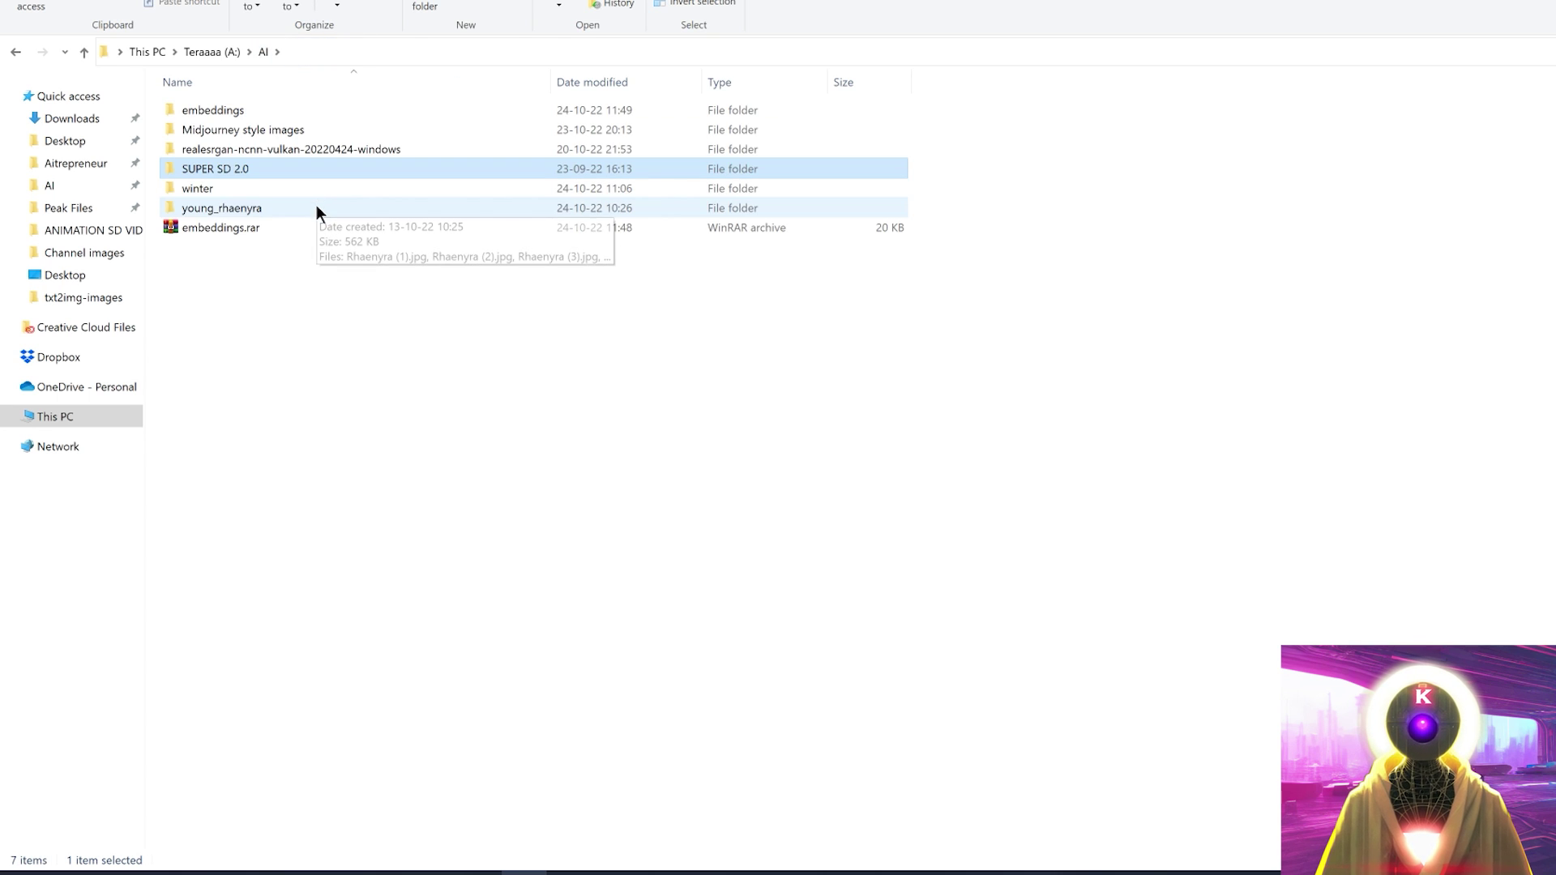
{"action": "double_click", "coordinate": [222, 106]}
{"action": "double_click", "coordinate": [222, 105]}
{"action": "left_click_drag", "start_coordinate": [327, 324], "coordinate": [227, 88]}
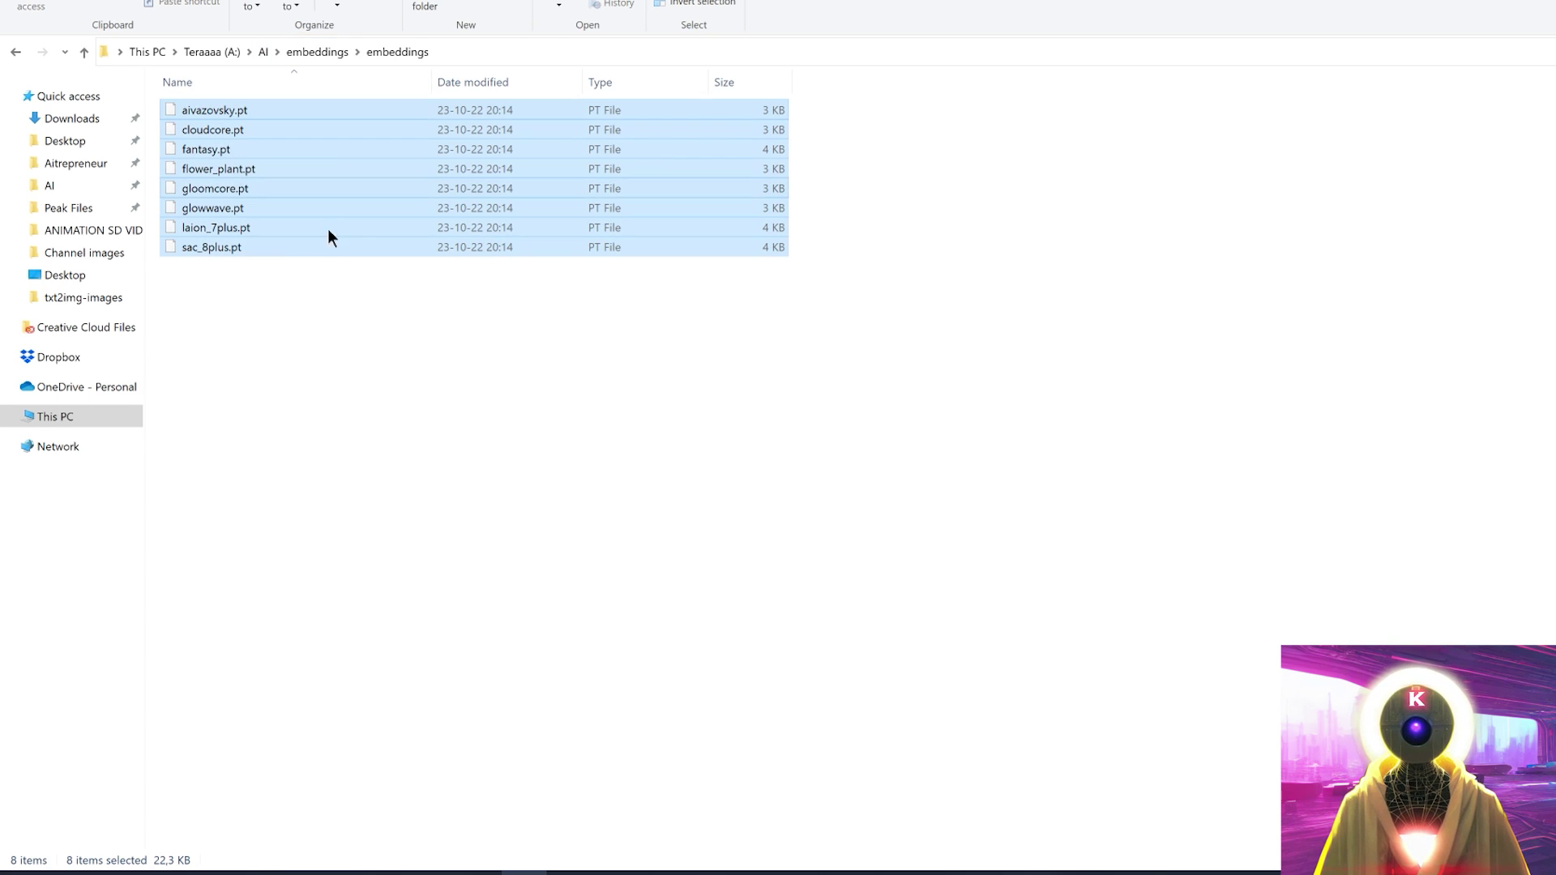
{"action": "key", "text": "alt+Up"}
{"action": "key", "text": "alt+Up"}
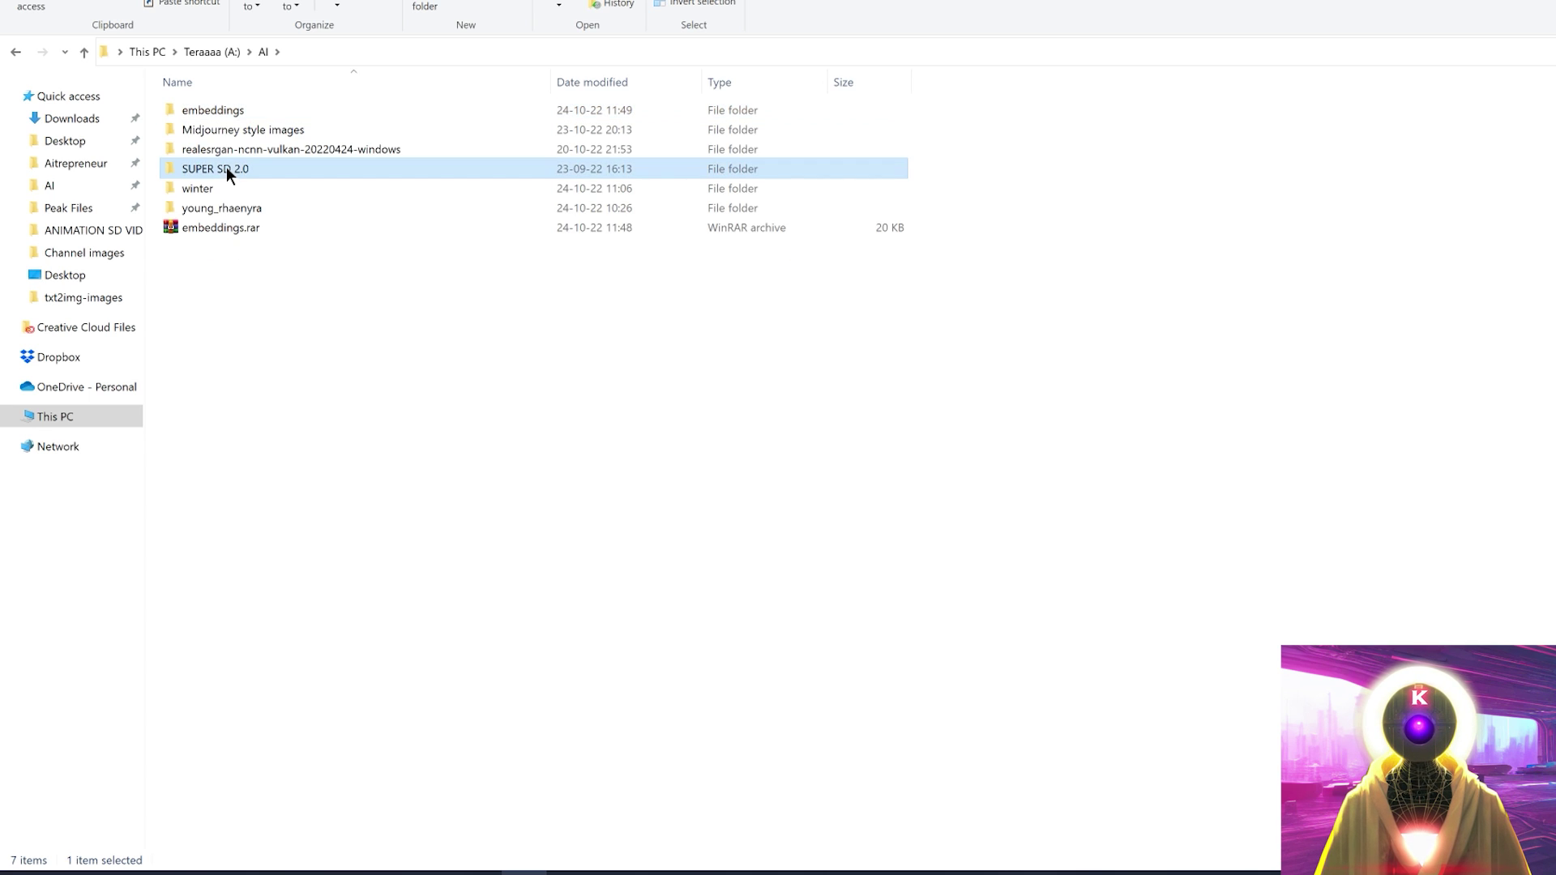
{"action": "double_click", "coordinate": [226, 167]}
{"action": "double_click", "coordinate": [231, 113]}
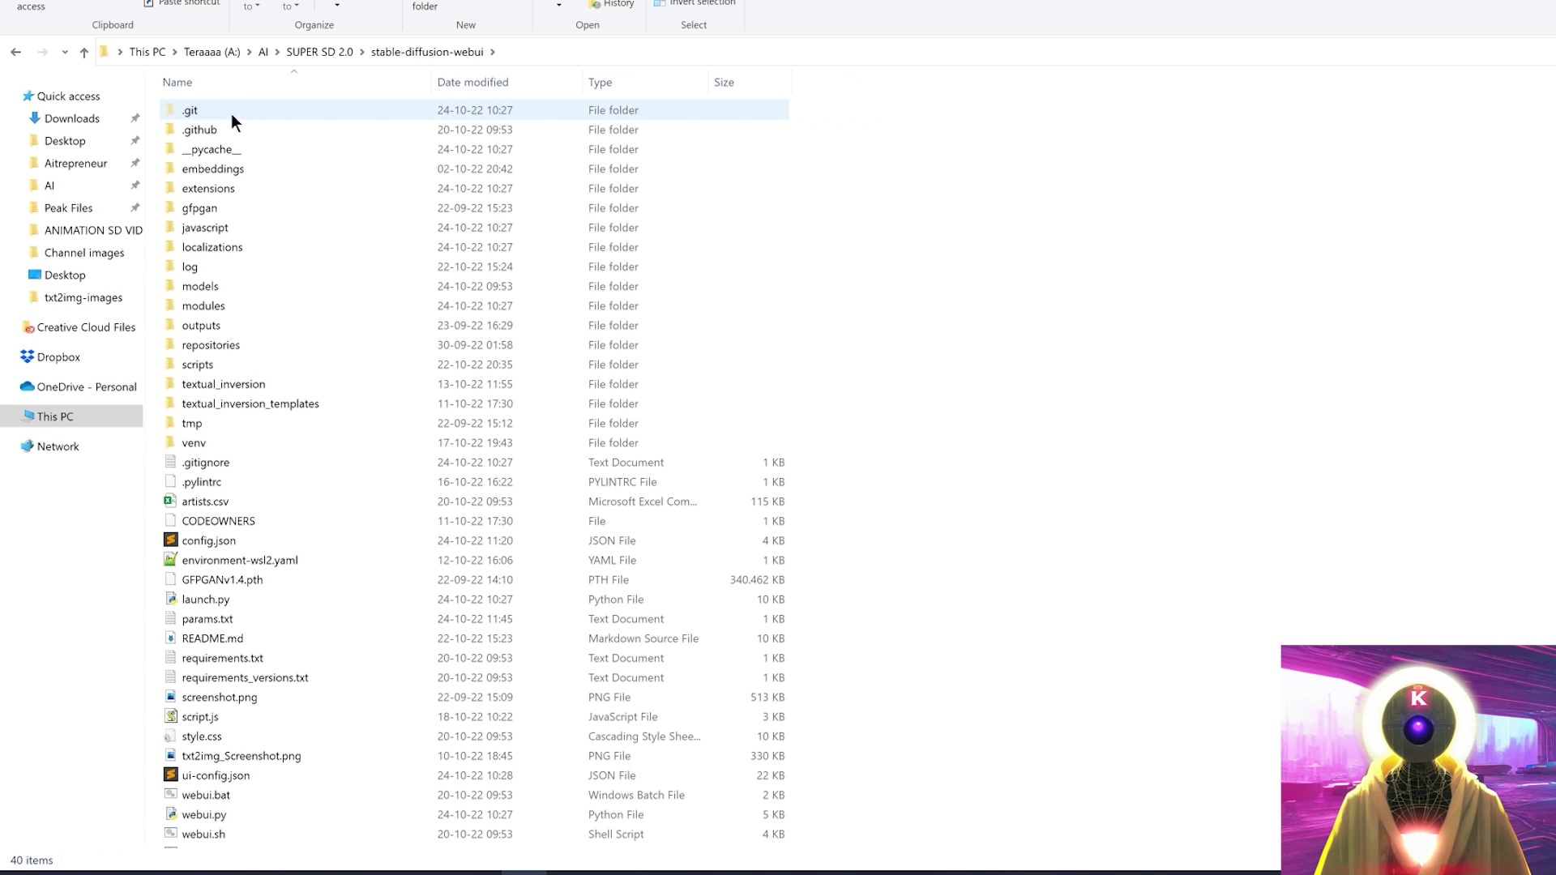
{"action": "double_click", "coordinate": [217, 186]}
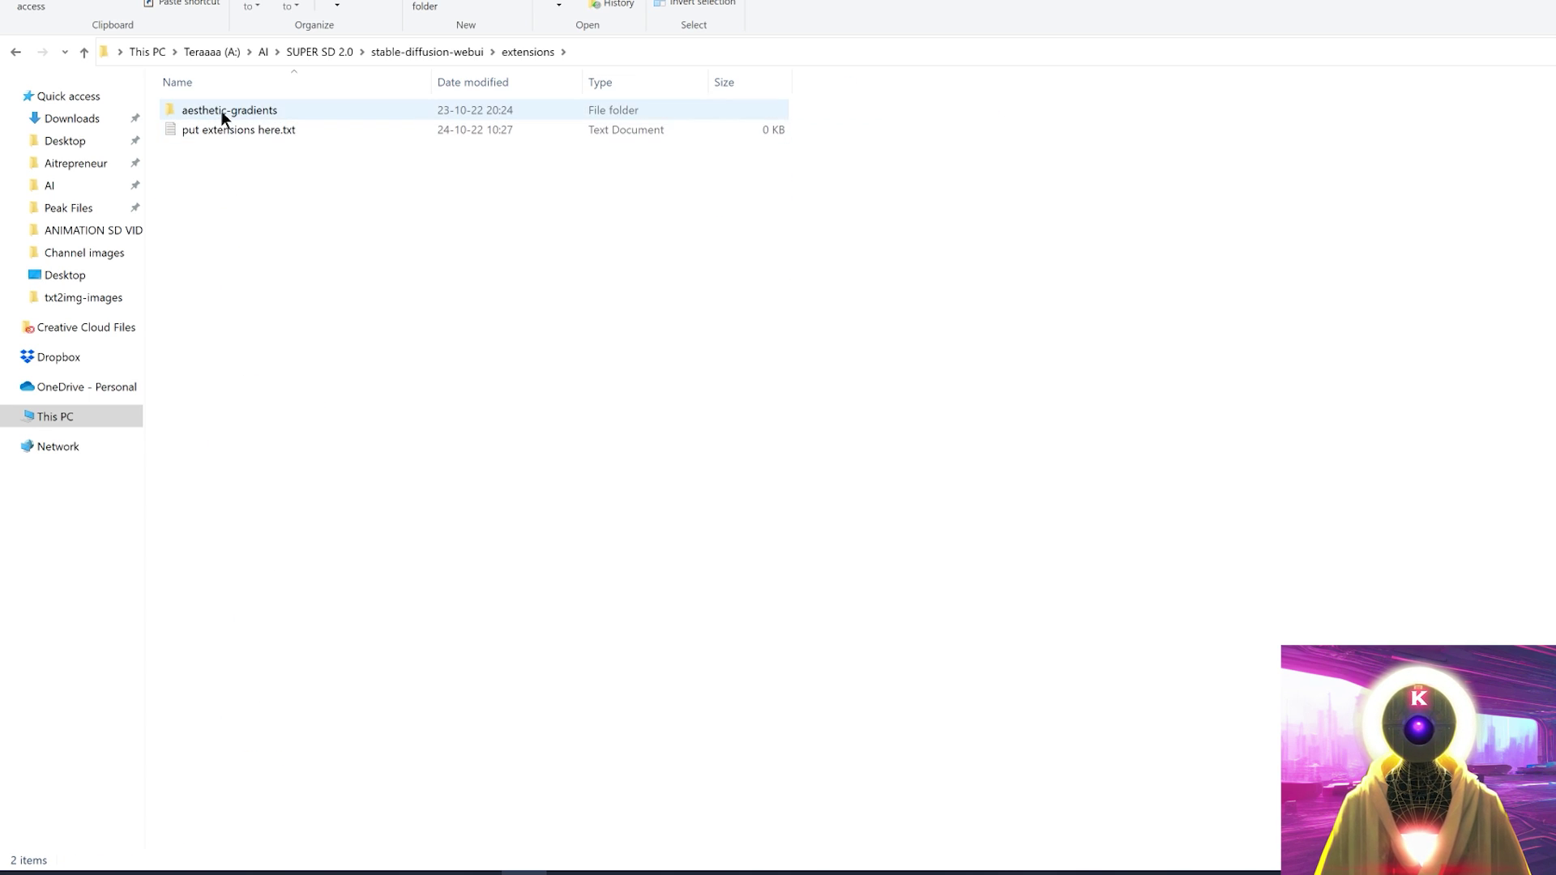
{"action": "left_click", "coordinate": [222, 112]}
{"action": "double_click", "coordinate": [220, 110]}
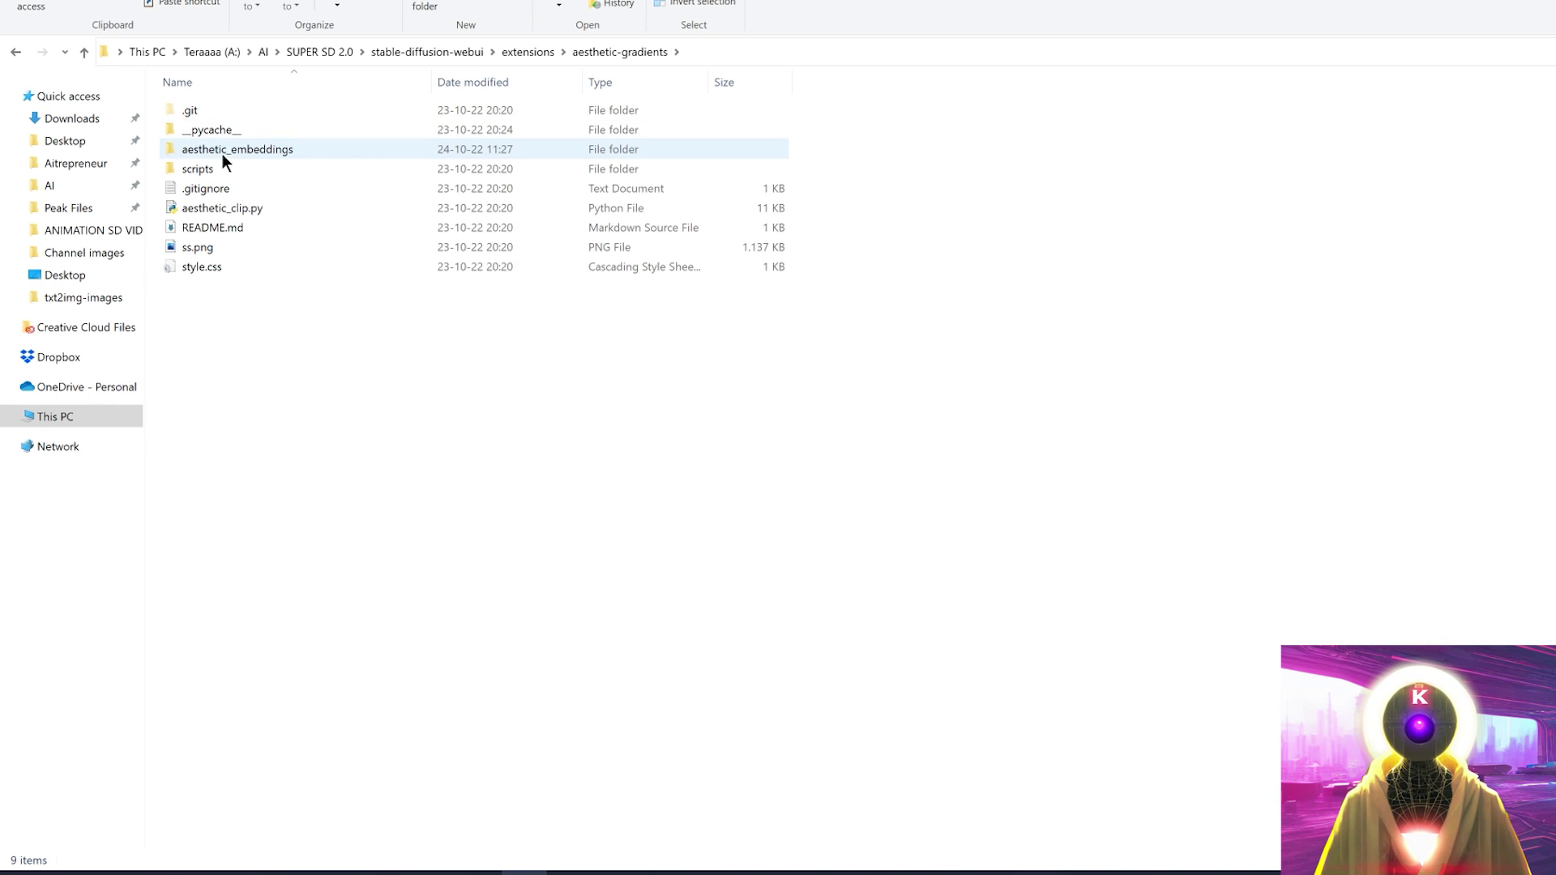
{"action": "double_click", "coordinate": [223, 154]}
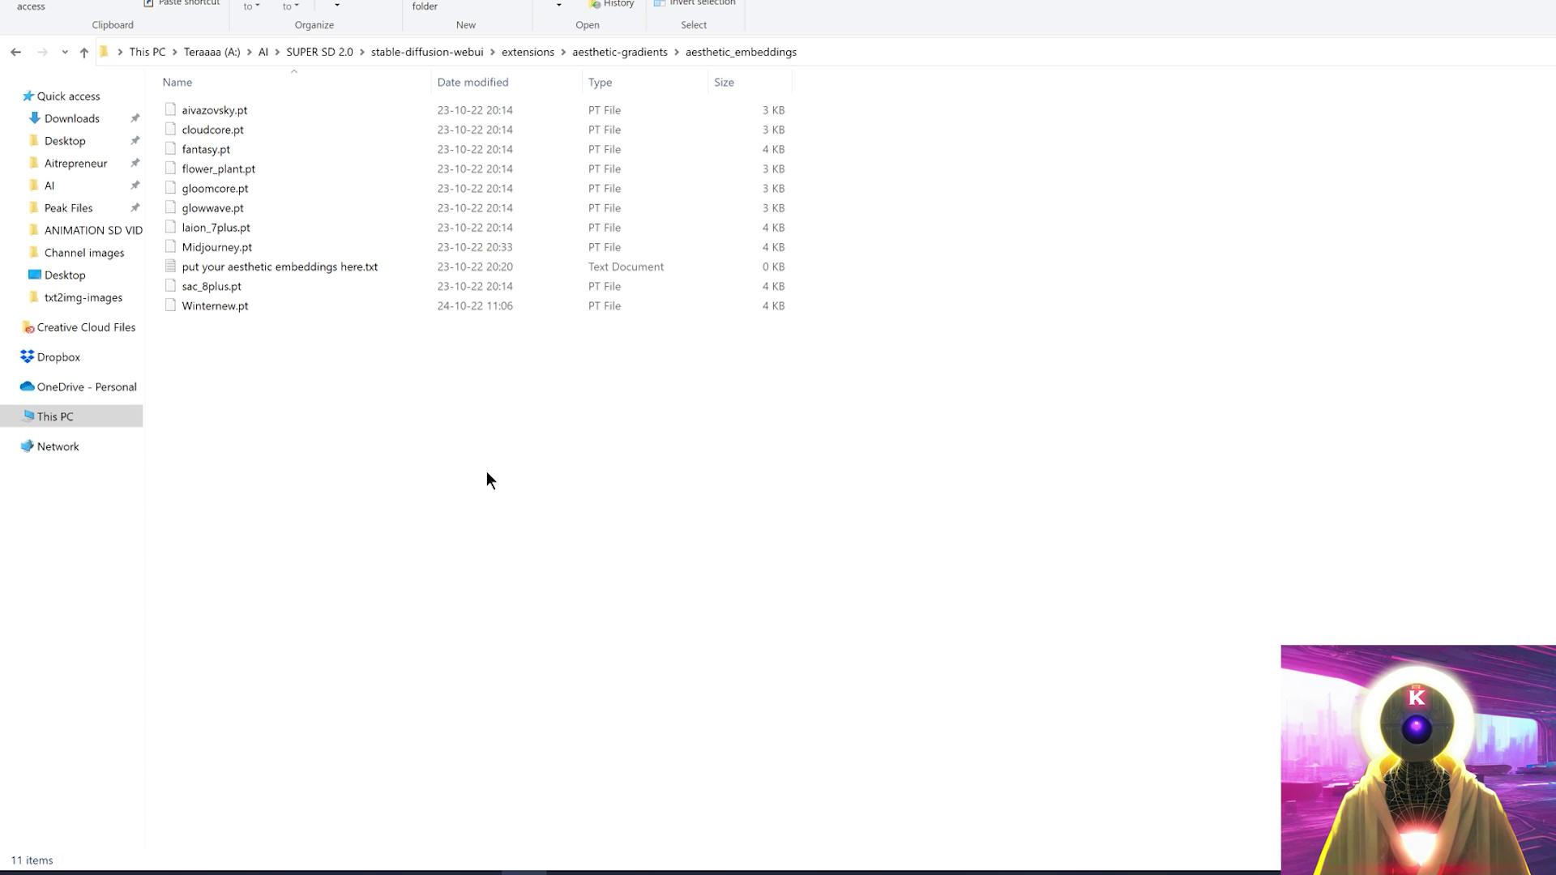
{"action": "left_click_drag", "start_coordinate": [486, 474], "coordinate": [301, 92]}
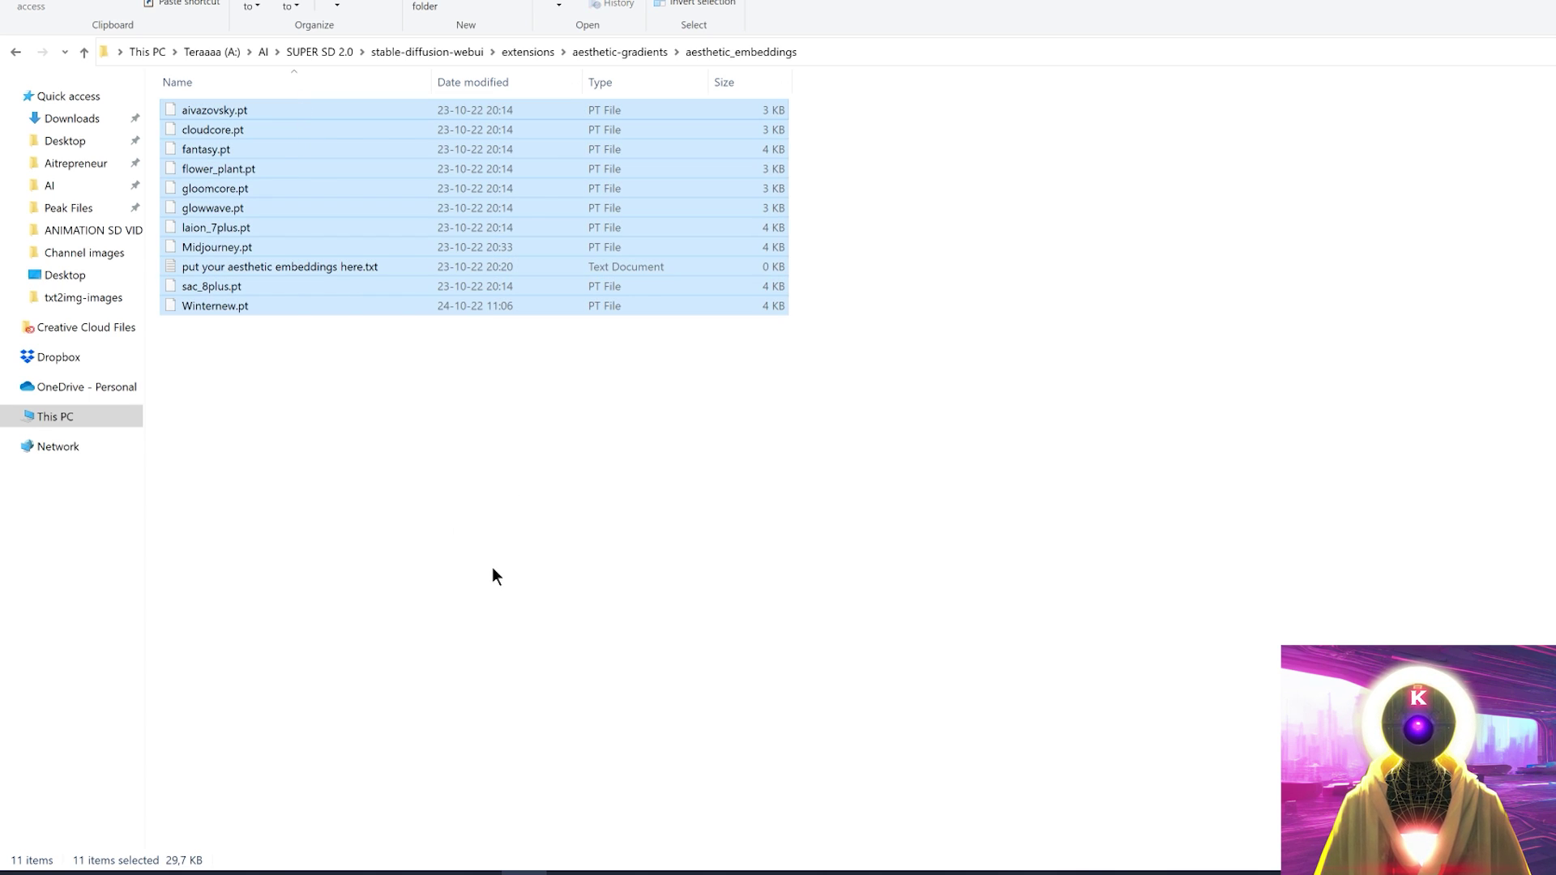
{"action": "left_click", "coordinate": [489, 465]}
{"action": "left_click_drag", "start_coordinate": [406, 402], "coordinate": [237, 85]}
{"action": "key", "text": "alt+Up"}
{"action": "key", "text": "alt+Up"}
{"action": "scroll", "coordinate": [300, 608], "scroll_direction": "down", "scroll_amount": 1}
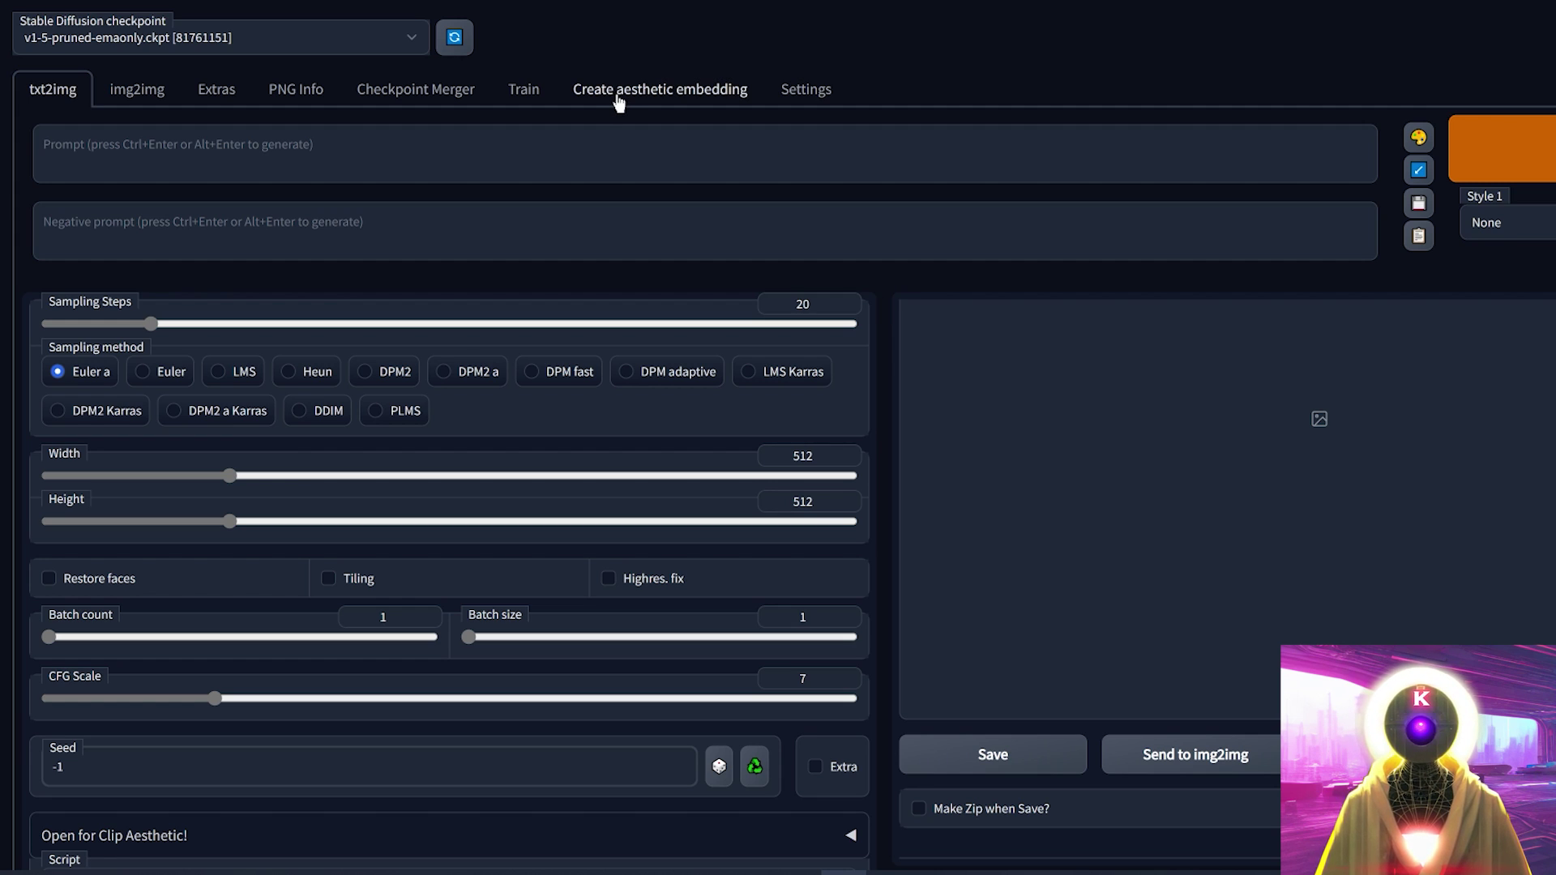
- Expand the 'Open for Clip Aesthetic!' section on txt2img to reveal weight, steps and embedding settings
{"action": "scroll", "coordinate": [153, 671], "scroll_direction": "down", "scroll_amount": 2}
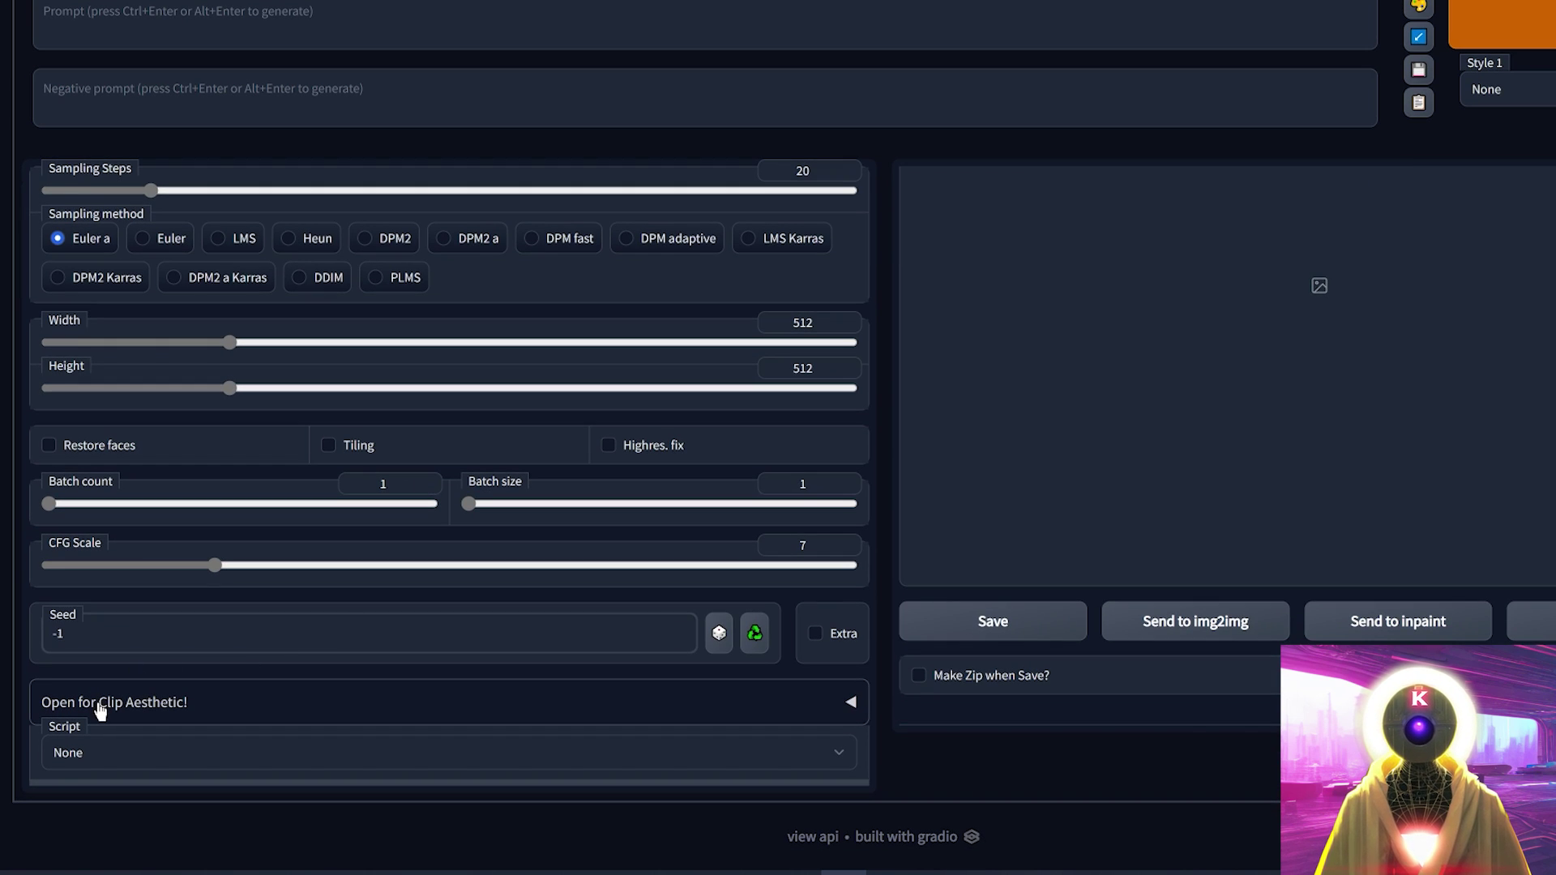
{"action": "left_click", "coordinate": [168, 711]}
{"action": "scroll", "coordinate": [235, 693], "scroll_direction": "down", "scroll_amount": 3}
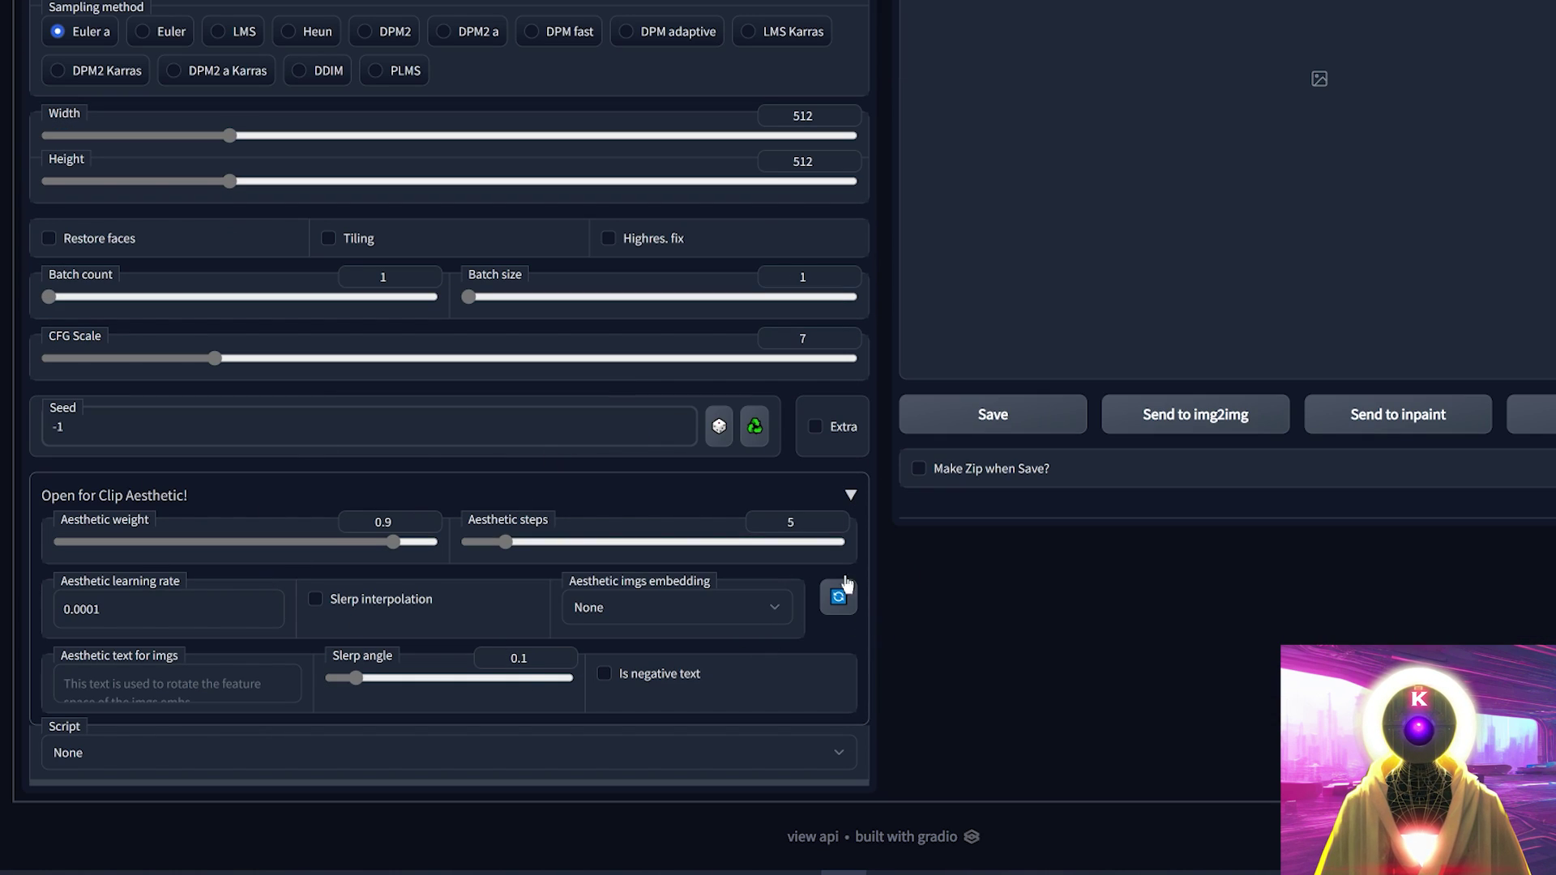
{"action": "scroll", "coordinate": [861, 660], "scroll_direction": "up", "scroll_amount": 5}
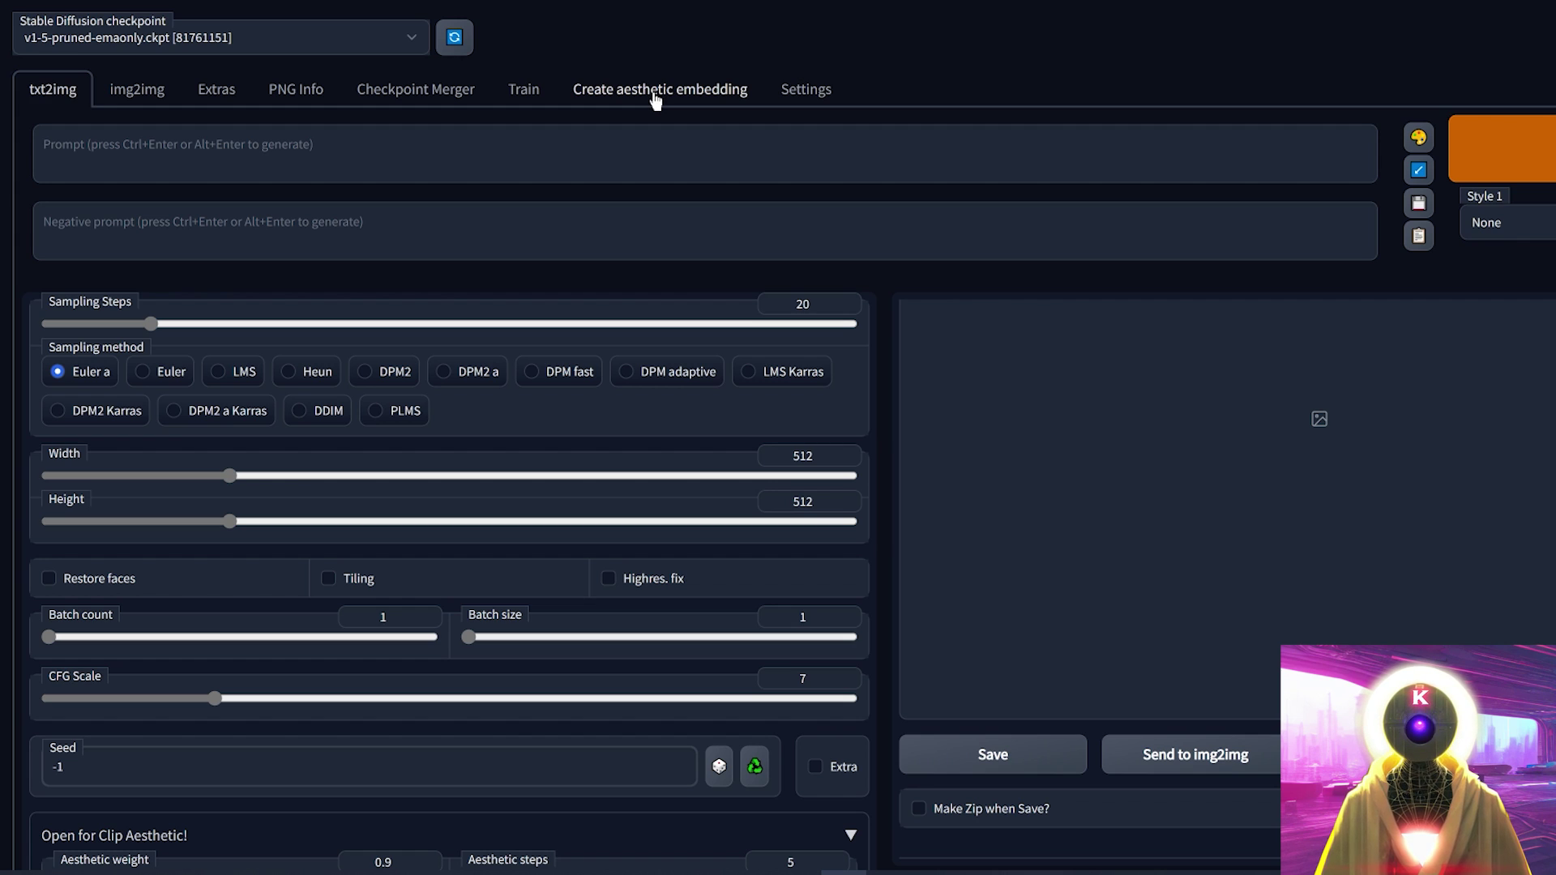
{"action": "left_click", "coordinate": [656, 95]}
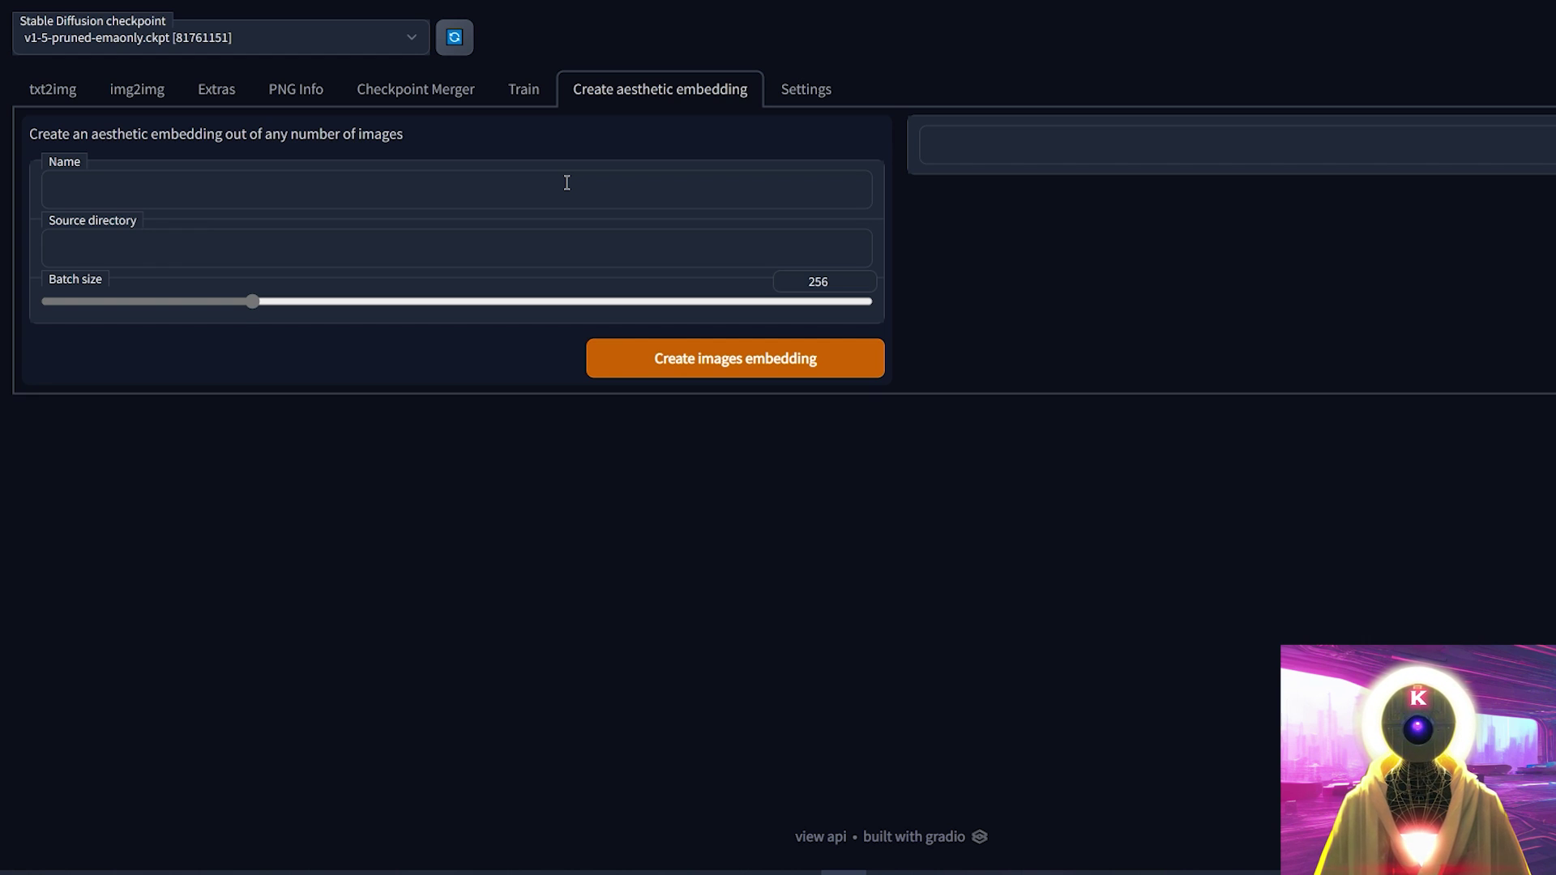
- Create a 'Midjourney' aesthetic embedding from the pasted ENDINGMJ folder path, then return to txt2img
{"action": "left_click", "coordinate": [96, 185]}
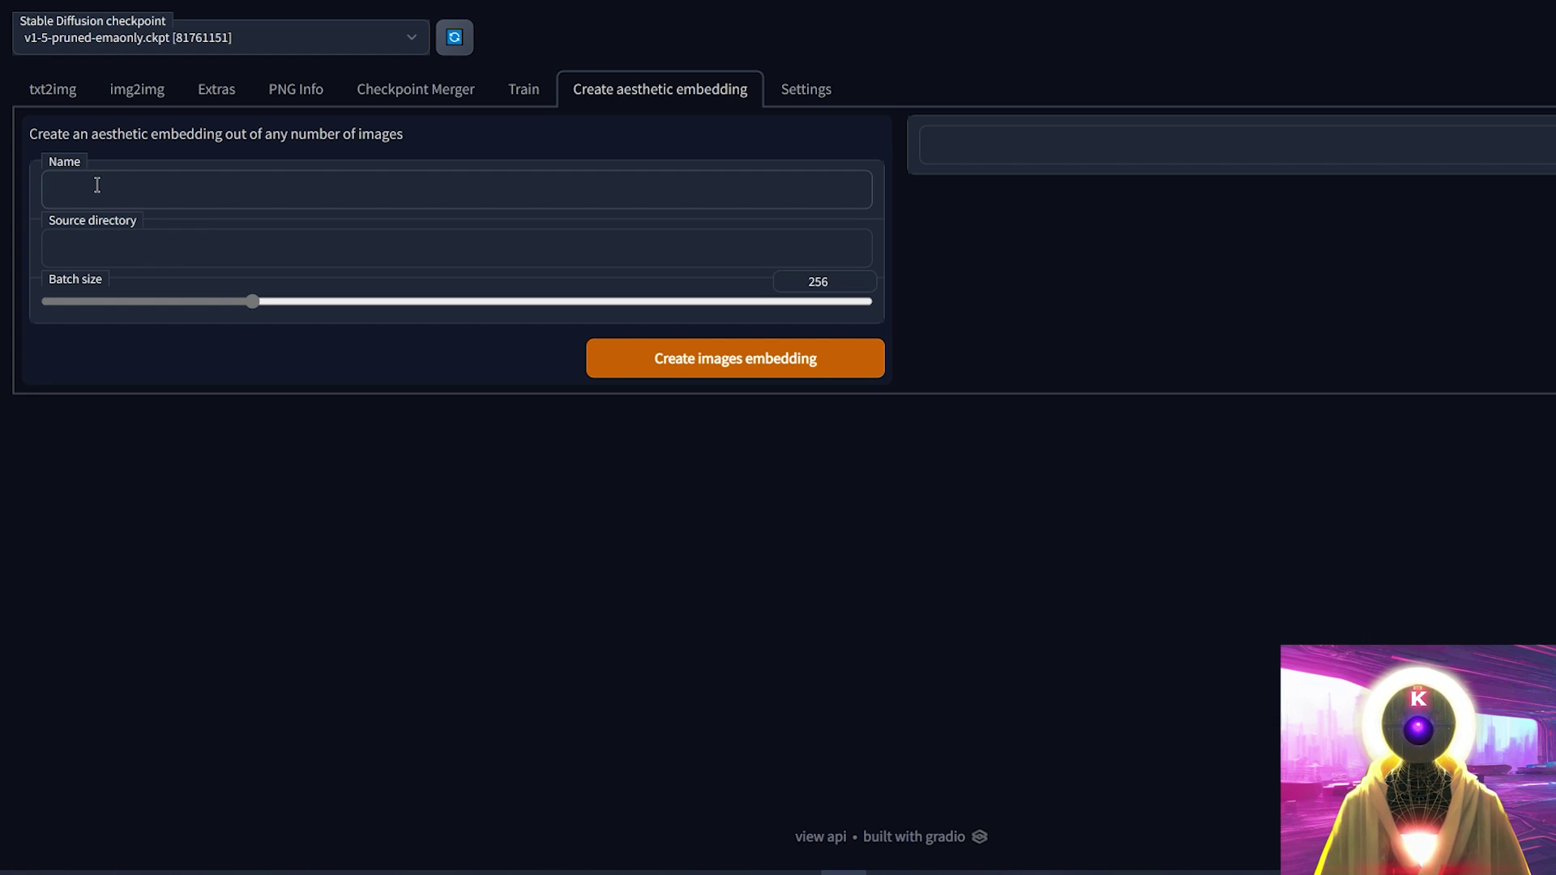
{"action": "type", "text": "Midjourney"}
{"action": "left_click", "coordinate": [386, 245]}
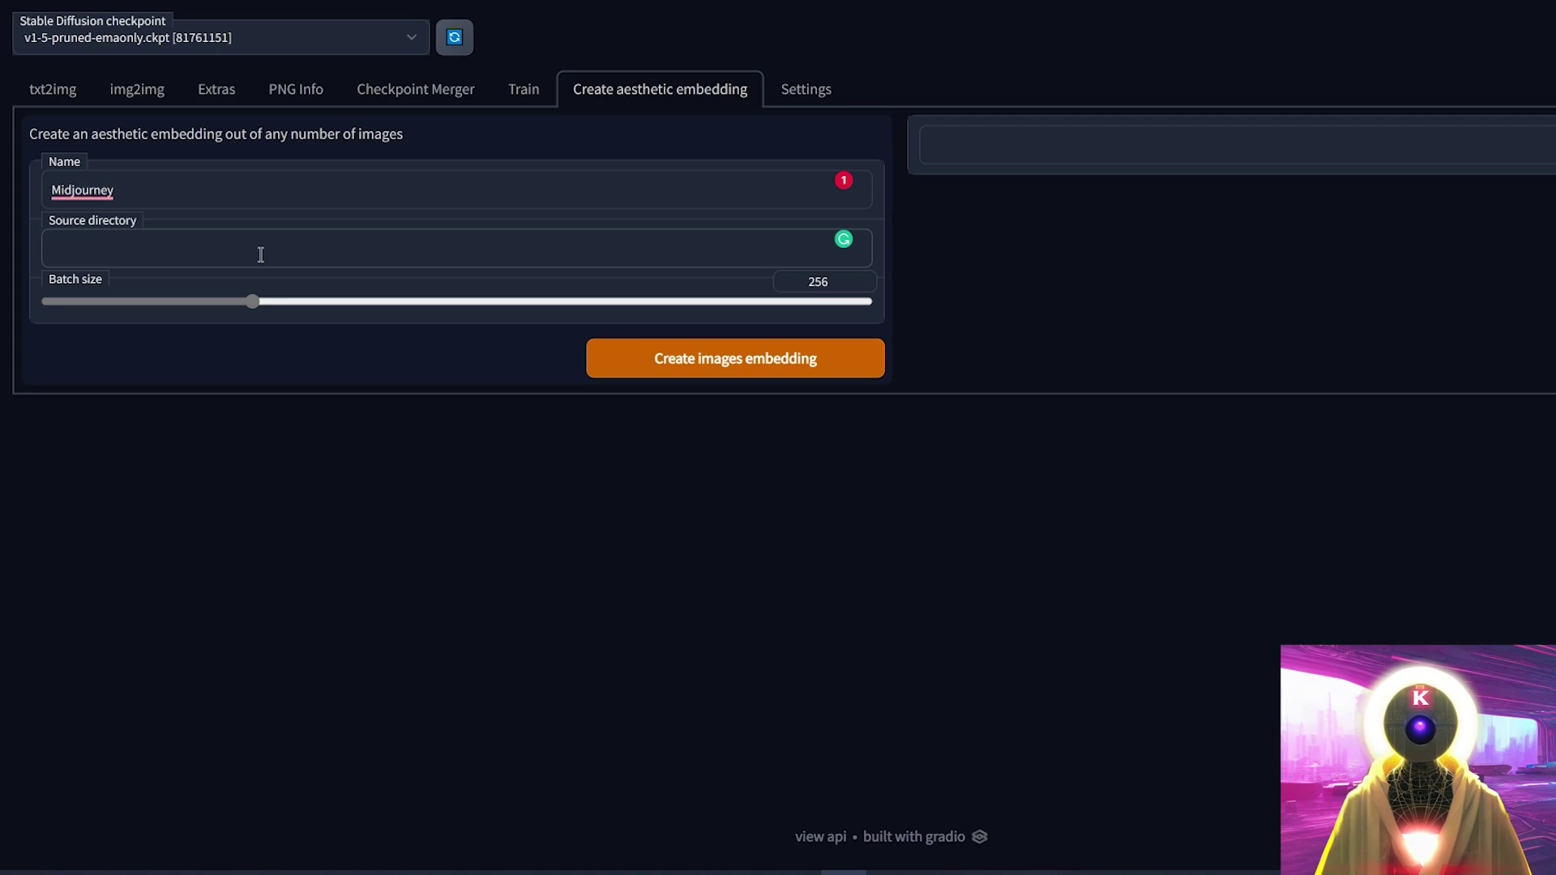
{"action": "type", "text": "A:\\AI\\Midjourney style images\\birme-512x512 (6)\\ENDINGMJ"}
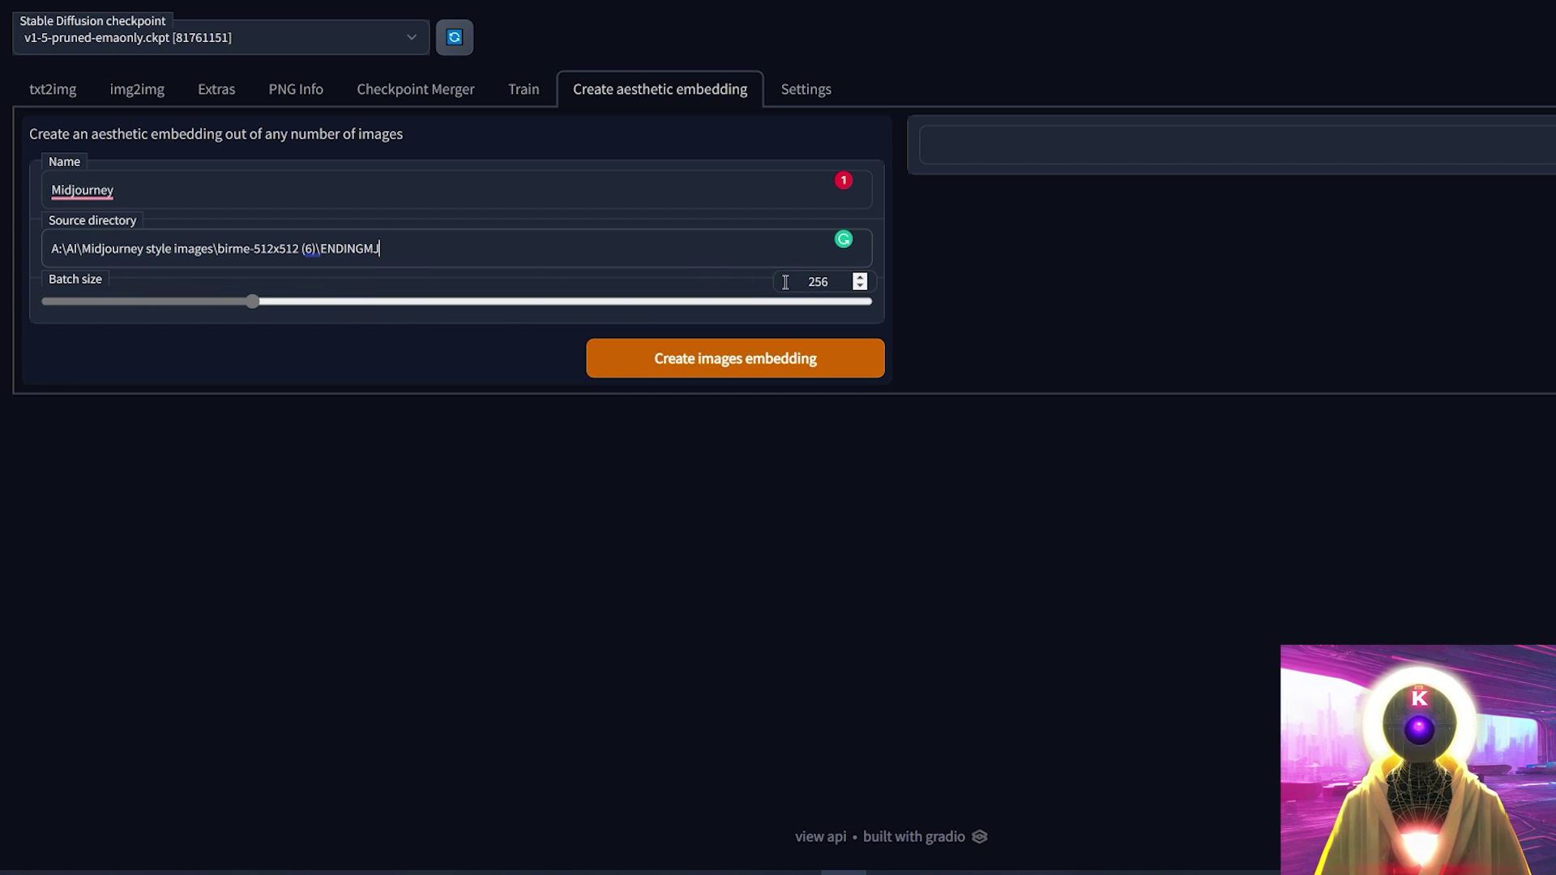
{"action": "left_click", "coordinate": [725, 370]}
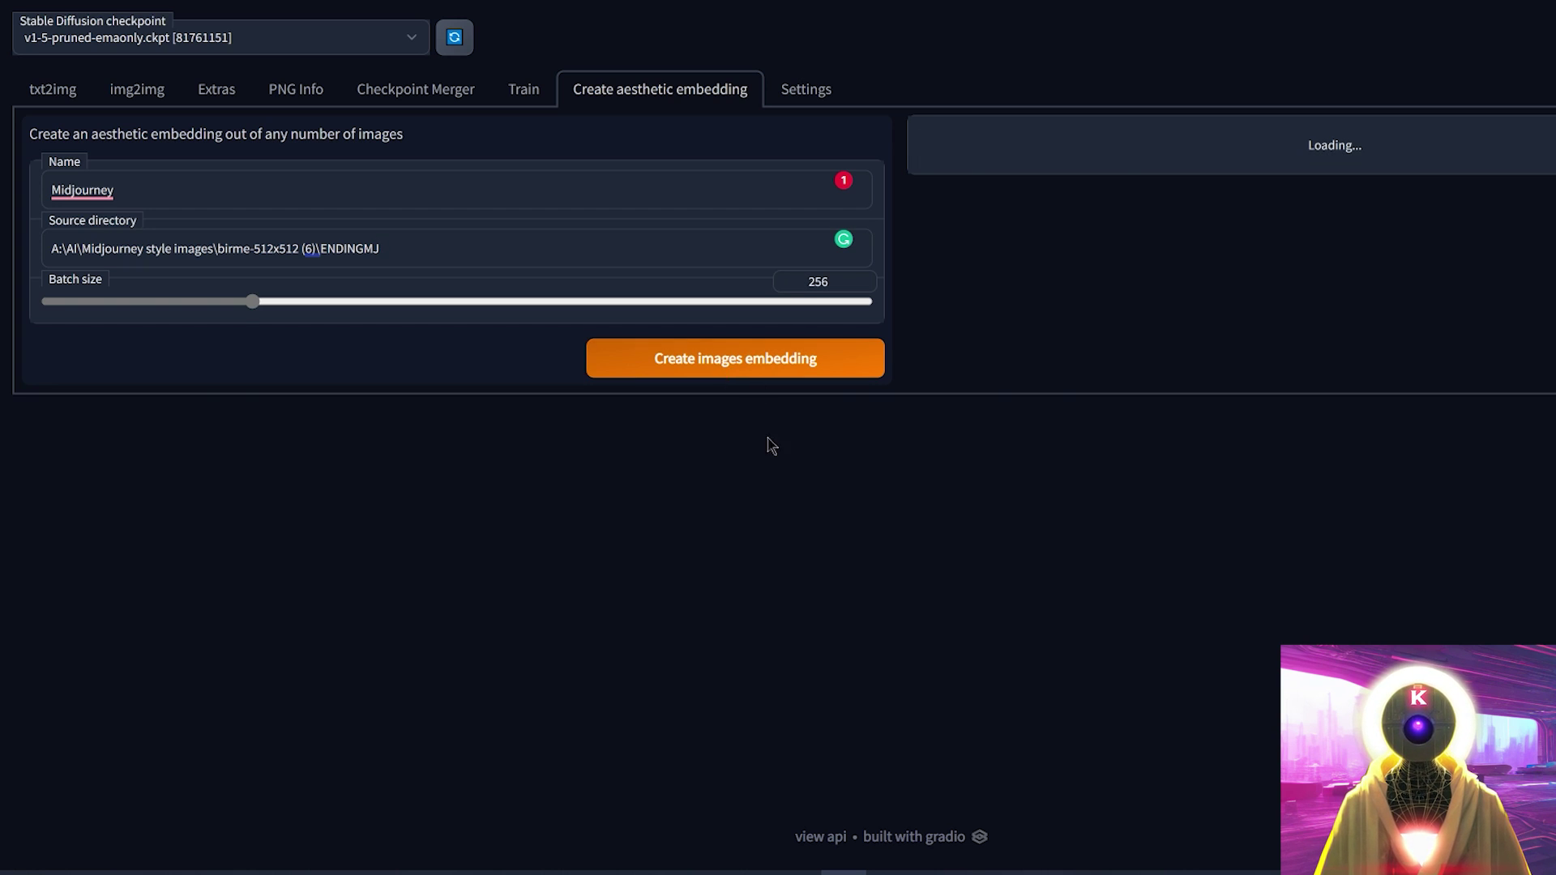
{"action": "key", "text": "alt+Tab"}
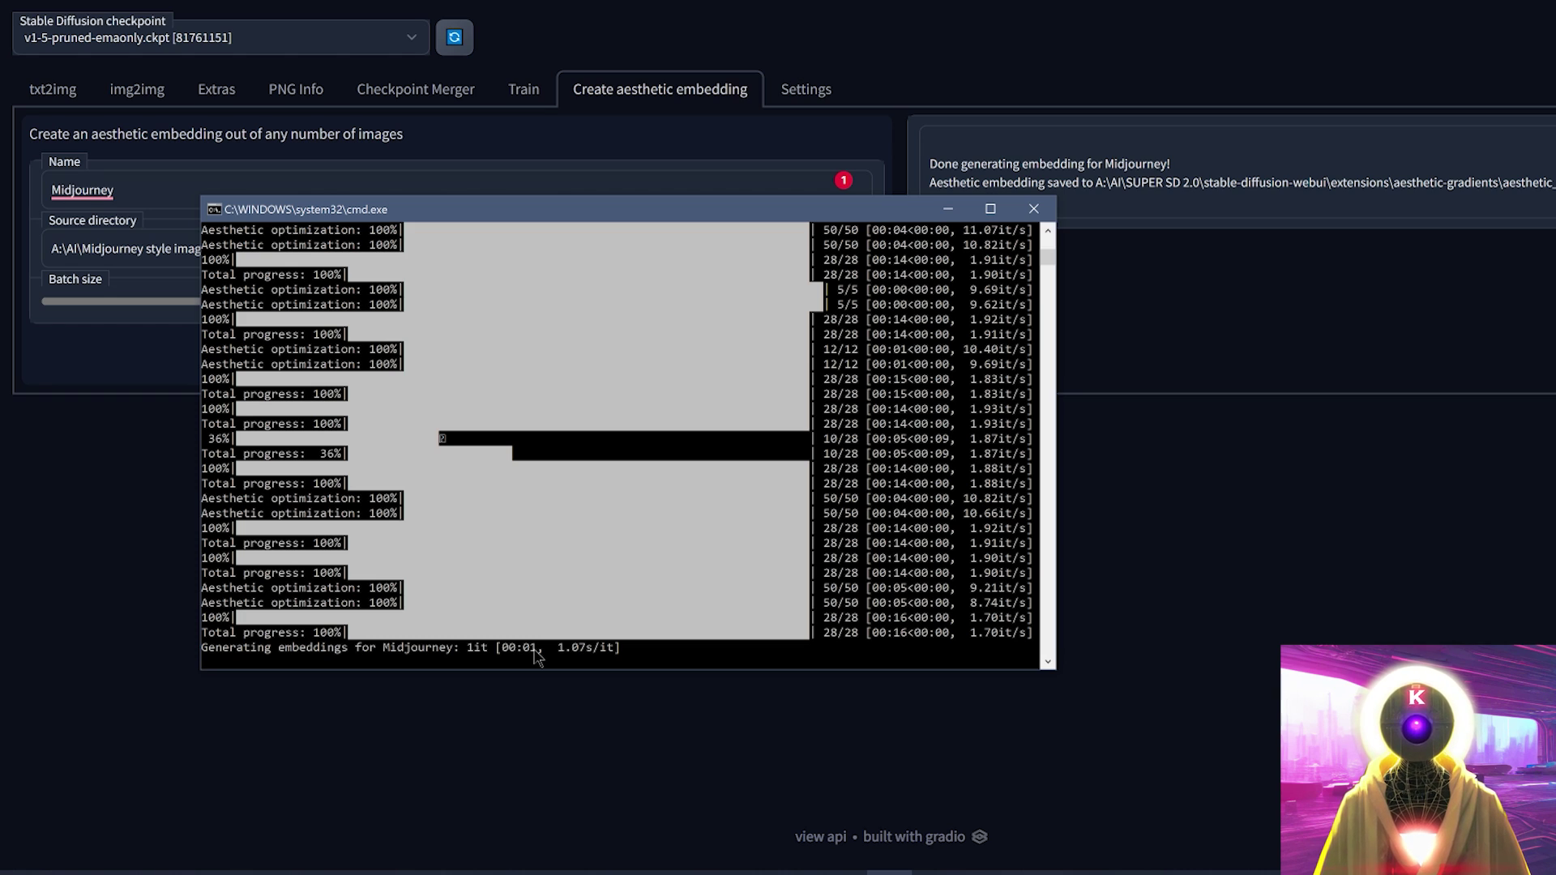
{"action": "key", "text": "alt+Tab"}
{"action": "left_click", "coordinate": [52, 89]}
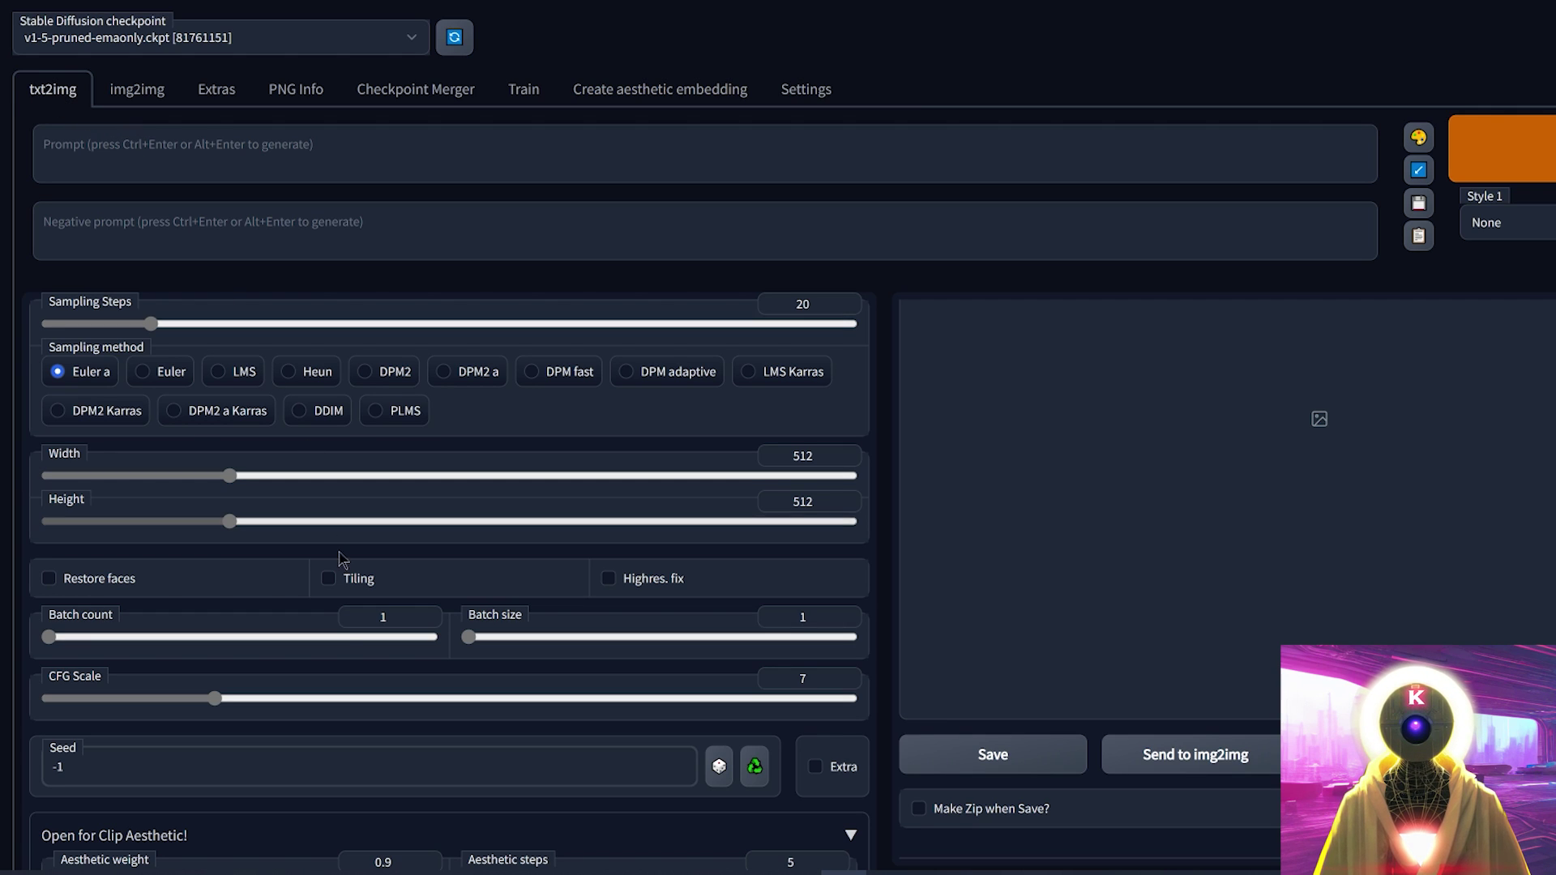
- Paste the ultra-realistic cosmic-energy portrait prompt, set sampling steps 28 and CFG scale 9, and generate
{"action": "key", "text": "ctrl+v"}
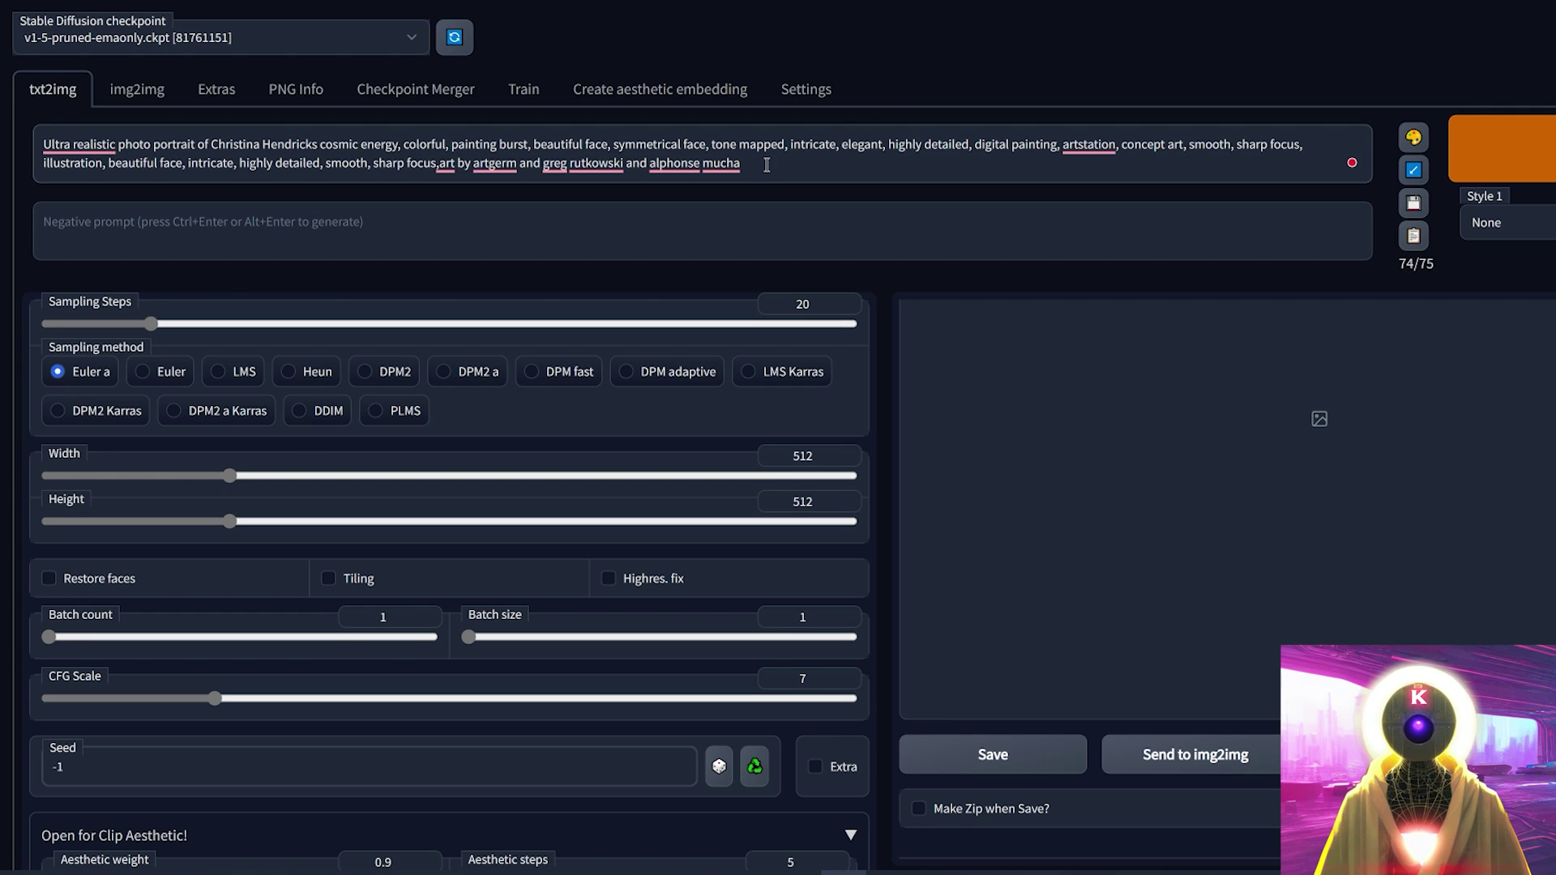
{"action": "left_click_drag", "start_coordinate": [151, 323], "coordinate": [204, 323]}
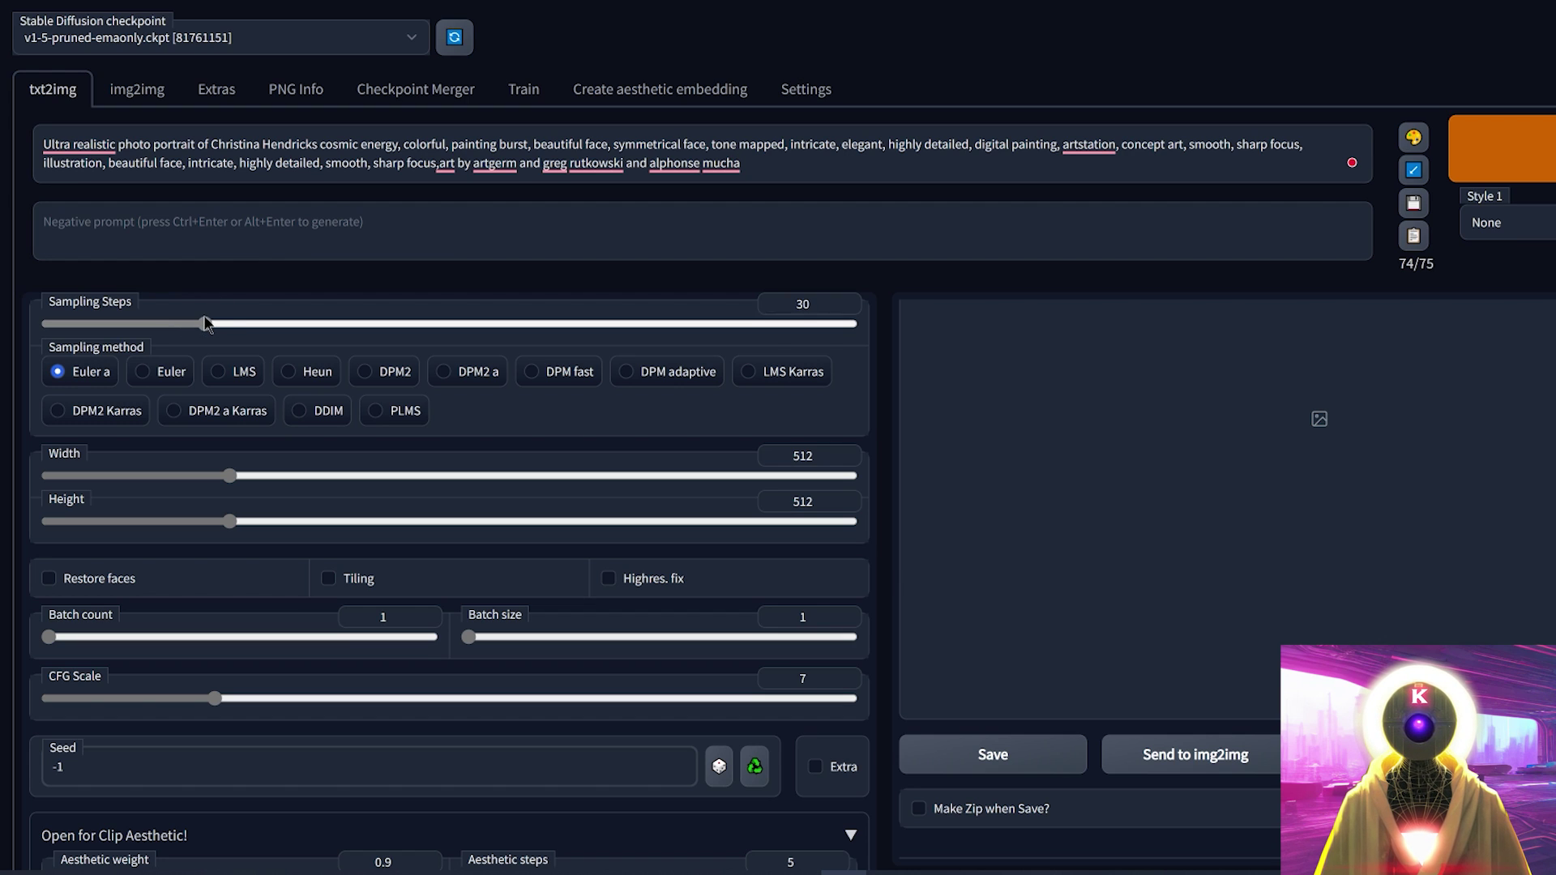
{"action": "left_click_drag", "start_coordinate": [214, 697], "coordinate": [269, 697]}
{"action": "scroll", "coordinate": [222, 506], "scroll_direction": "down", "scroll_amount": 4}
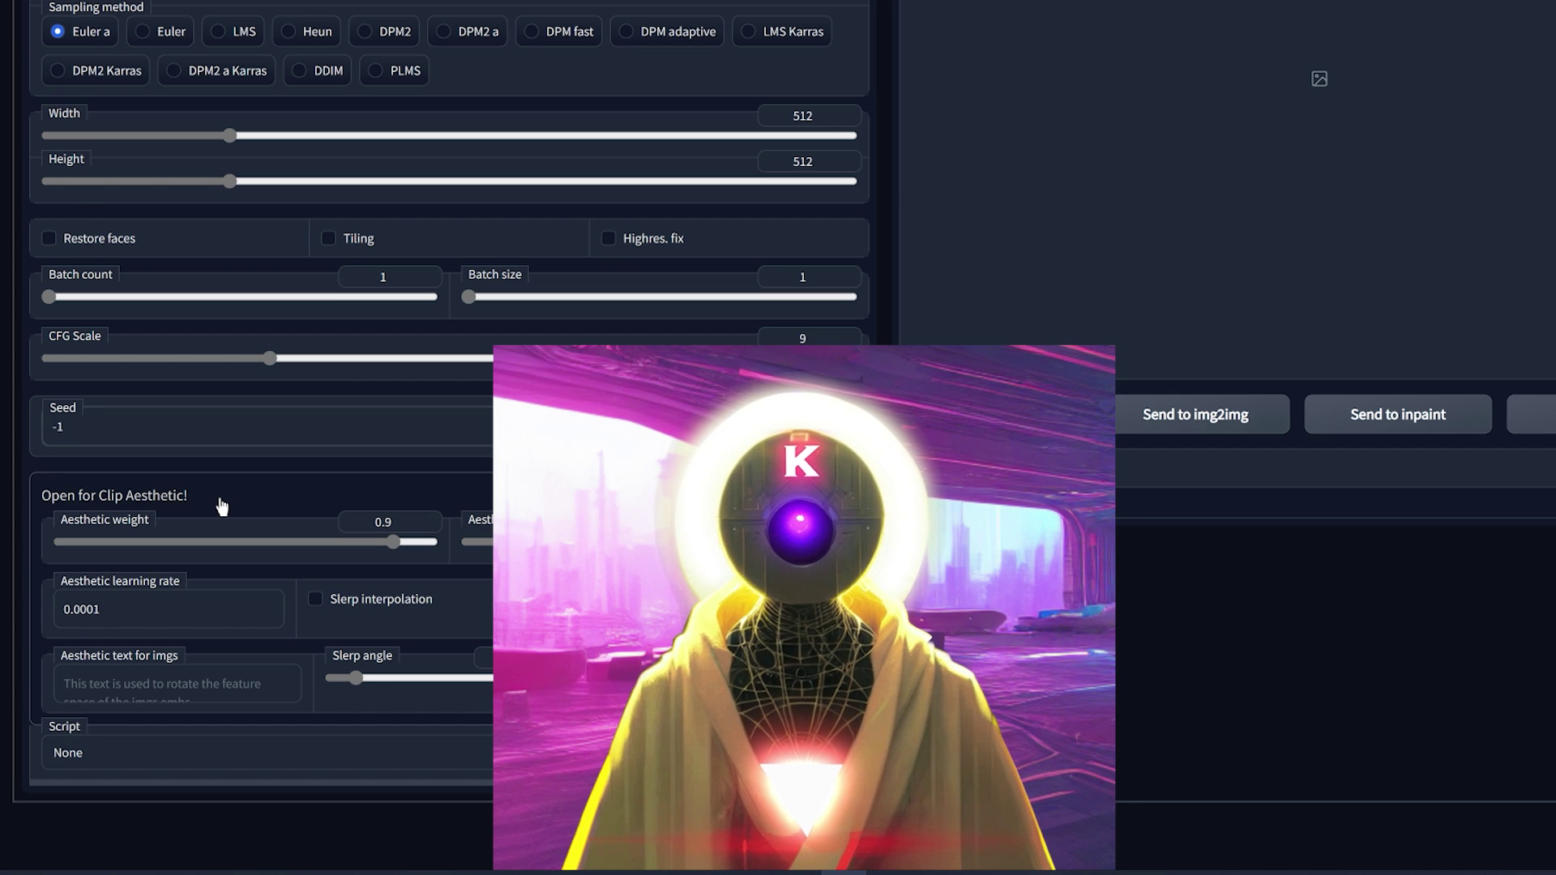
{"action": "scroll", "coordinate": [905, 306], "scroll_direction": "up", "scroll_amount": 5}
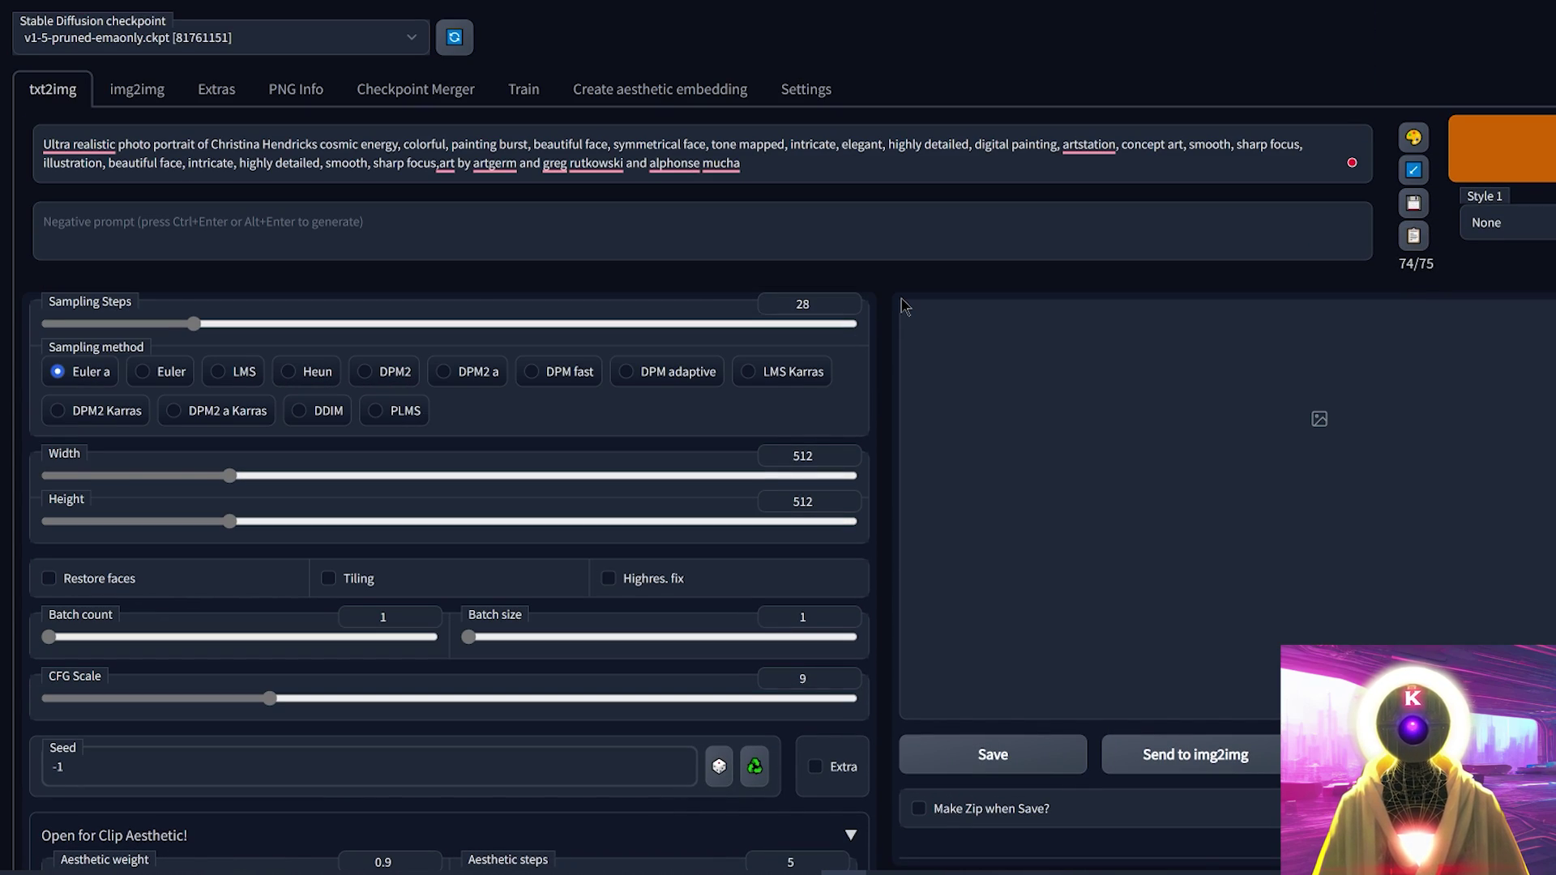
{"action": "left_click", "coordinate": [1540, 176]}
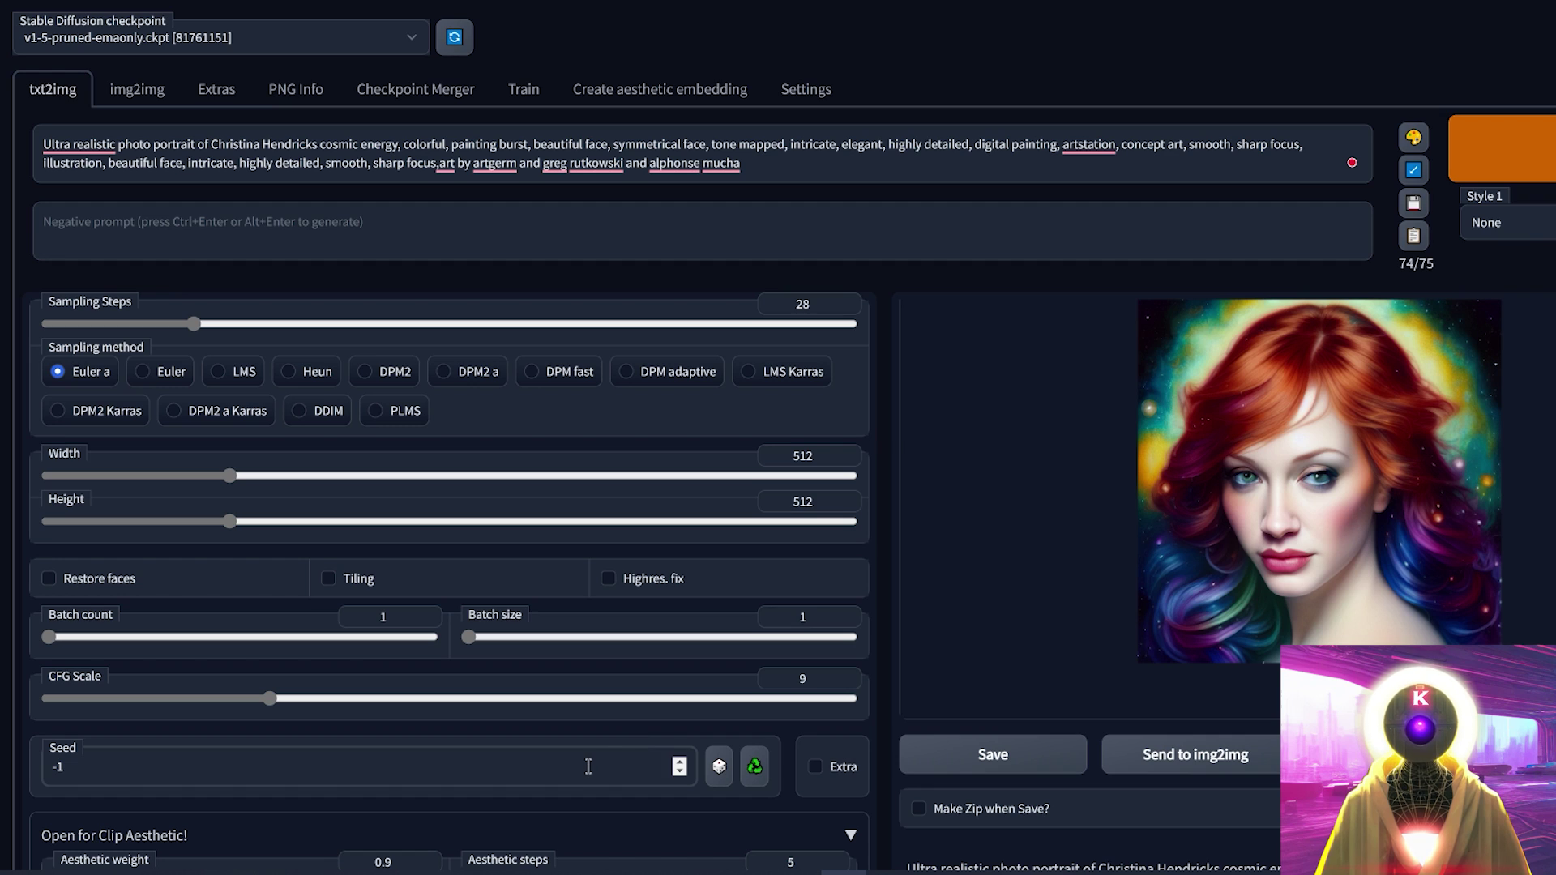
{"action": "left_click", "coordinate": [757, 774]}
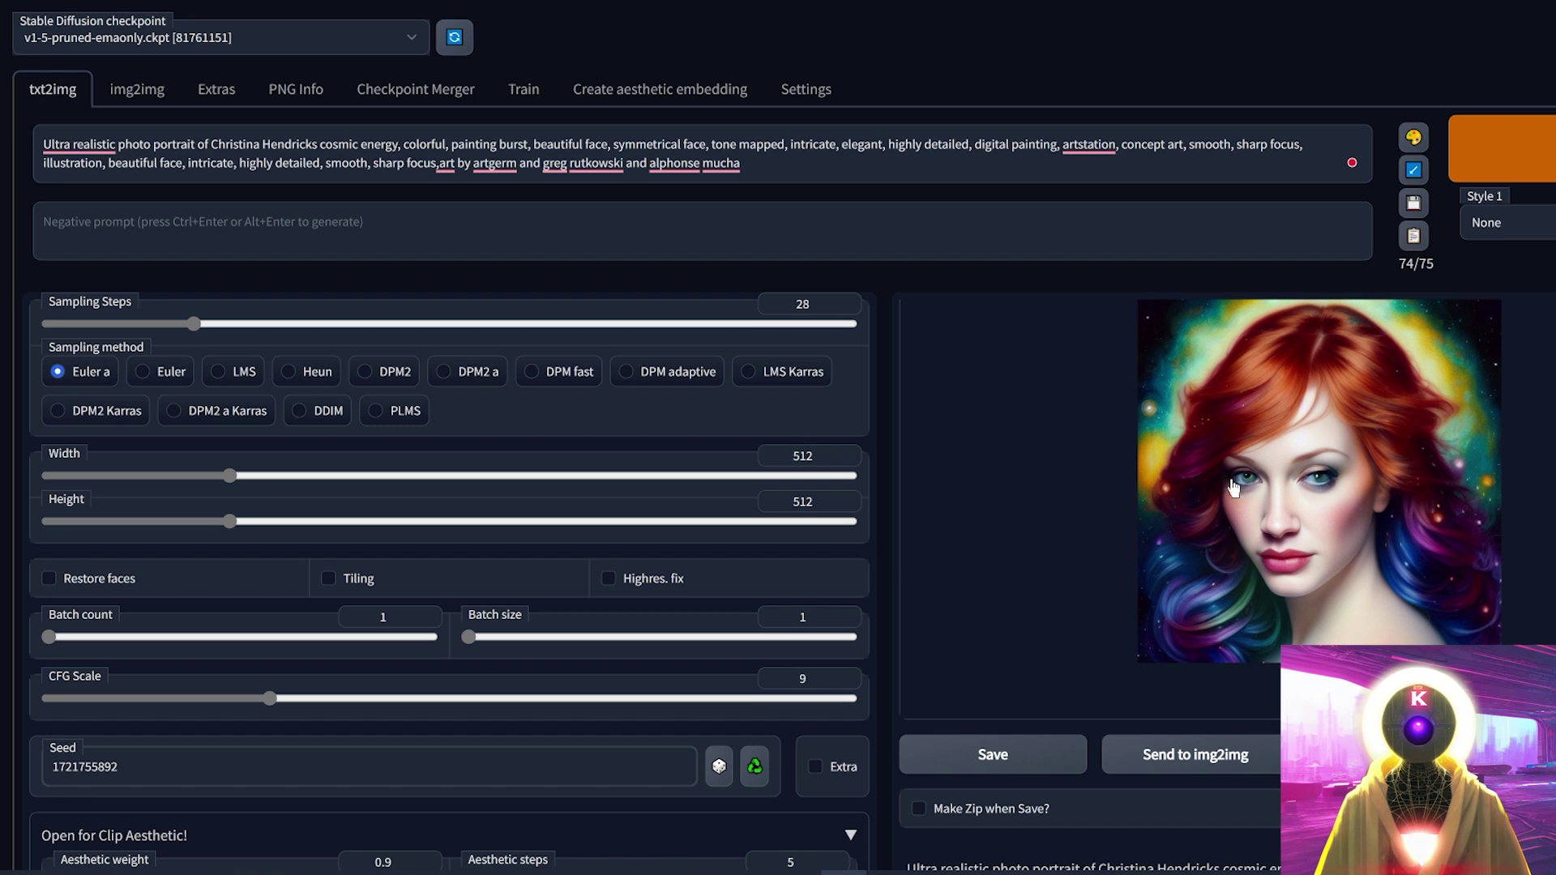
{"action": "scroll", "coordinate": [953, 496], "scroll_direction": "down", "scroll_amount": 5}
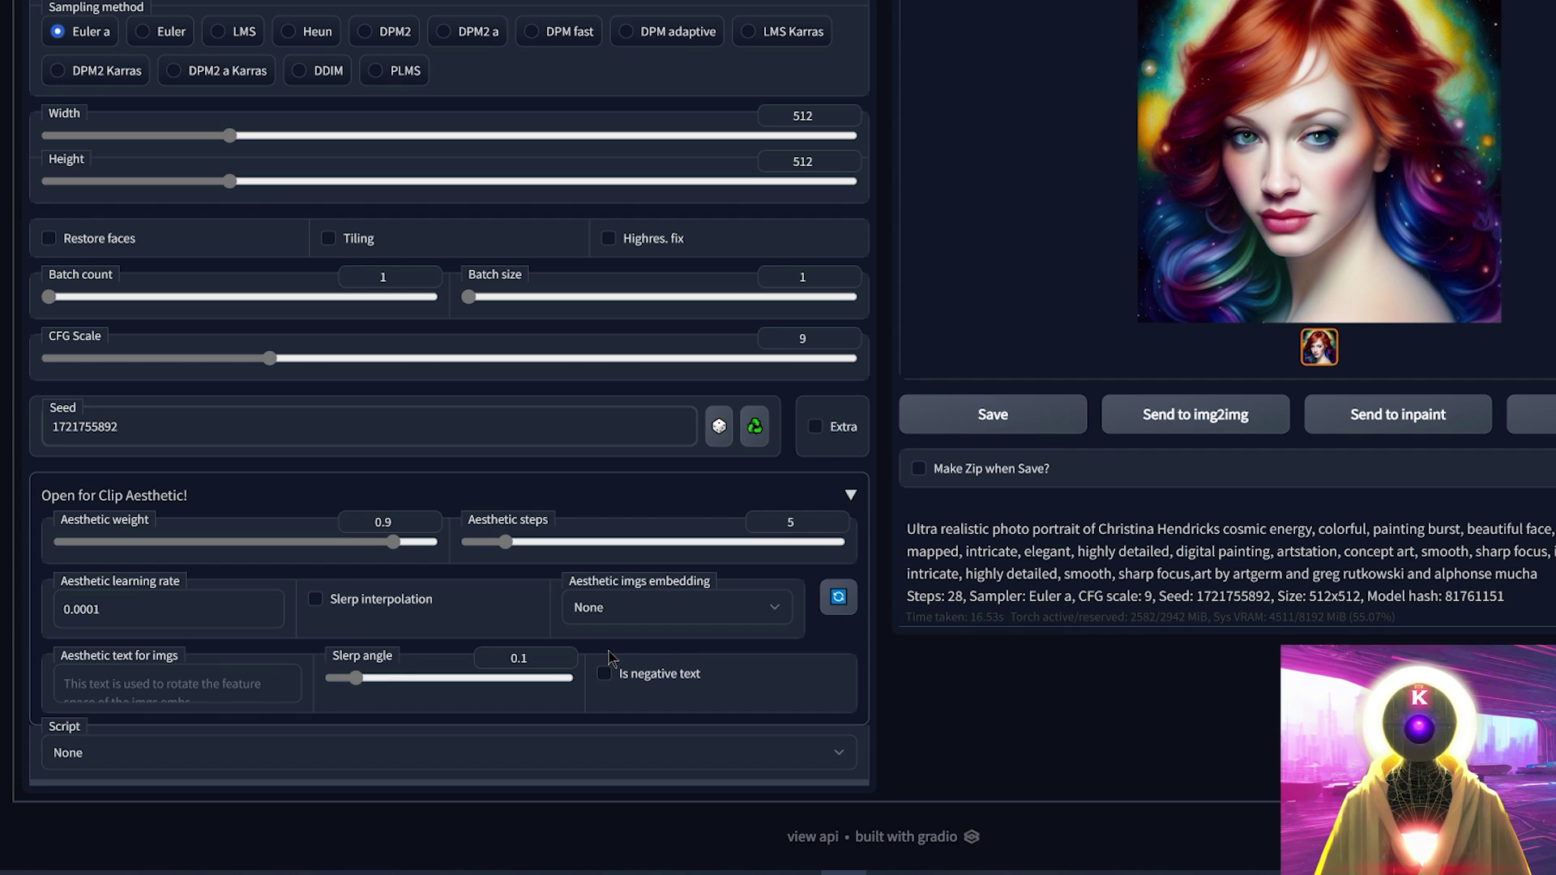
- Select Midjourney in the Aesthetic imgs embedding dropdown
{"action": "left_click", "coordinate": [722, 614]}
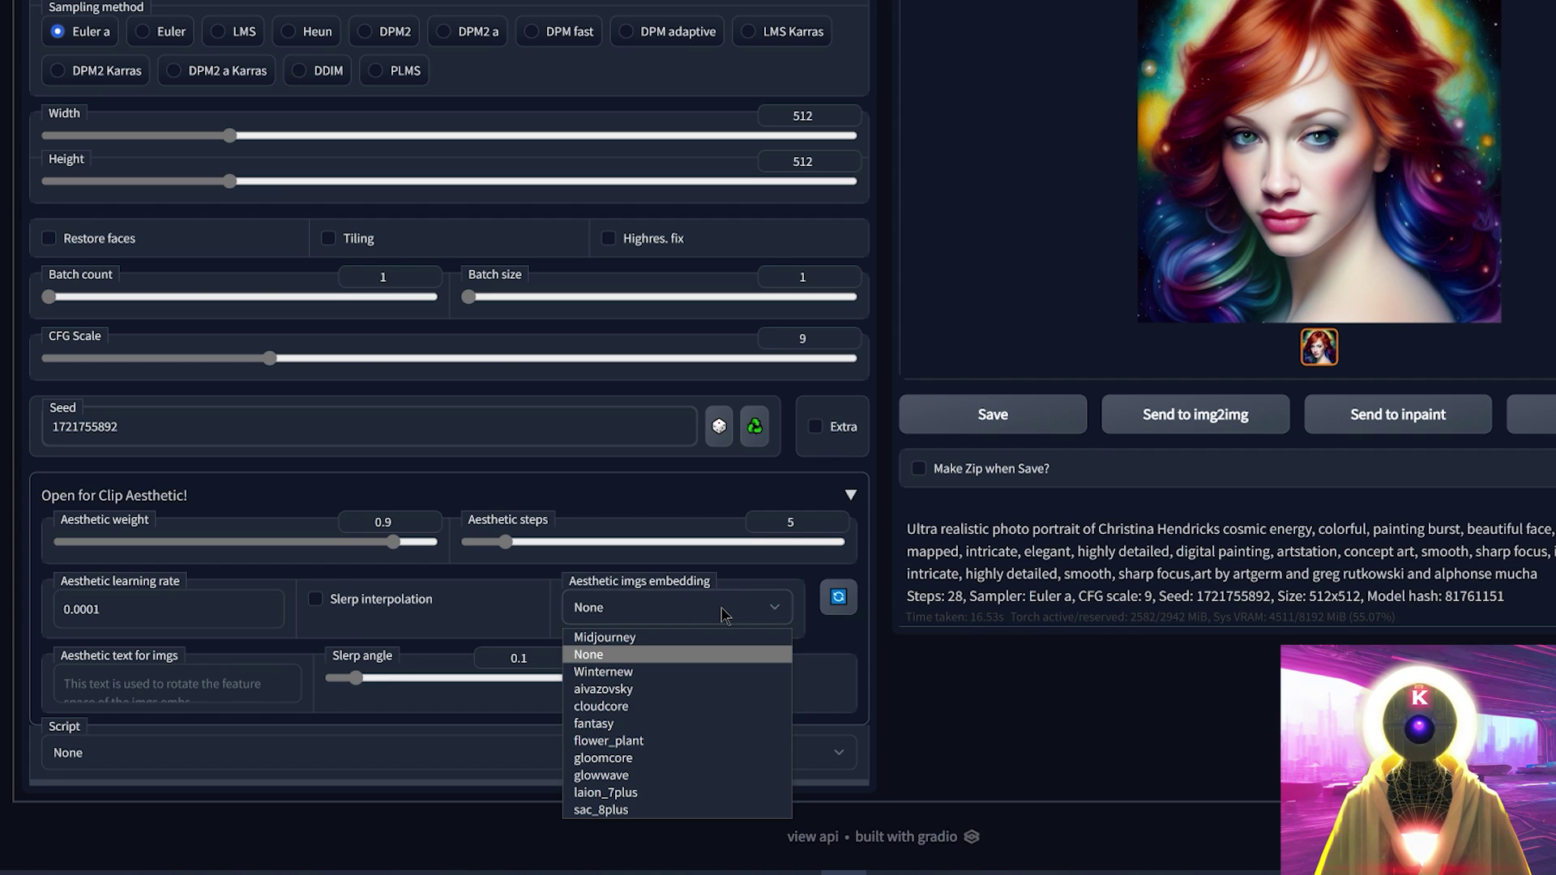
{"action": "left_click", "coordinate": [622, 640]}
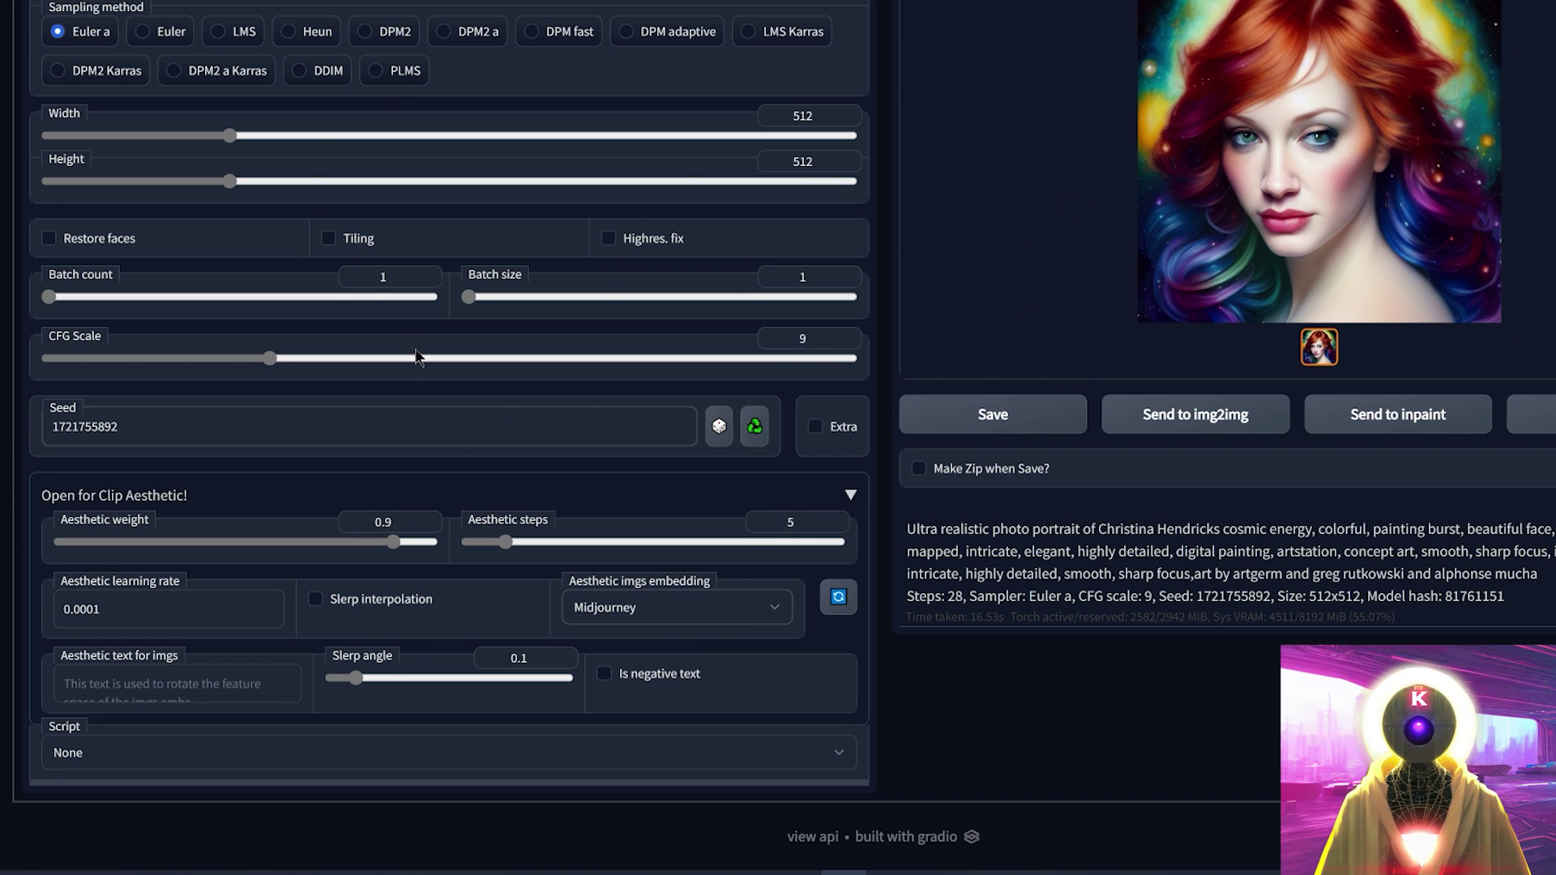
{"action": "scroll", "coordinate": [1071, 352], "scroll_direction": "up", "scroll_amount": 1}
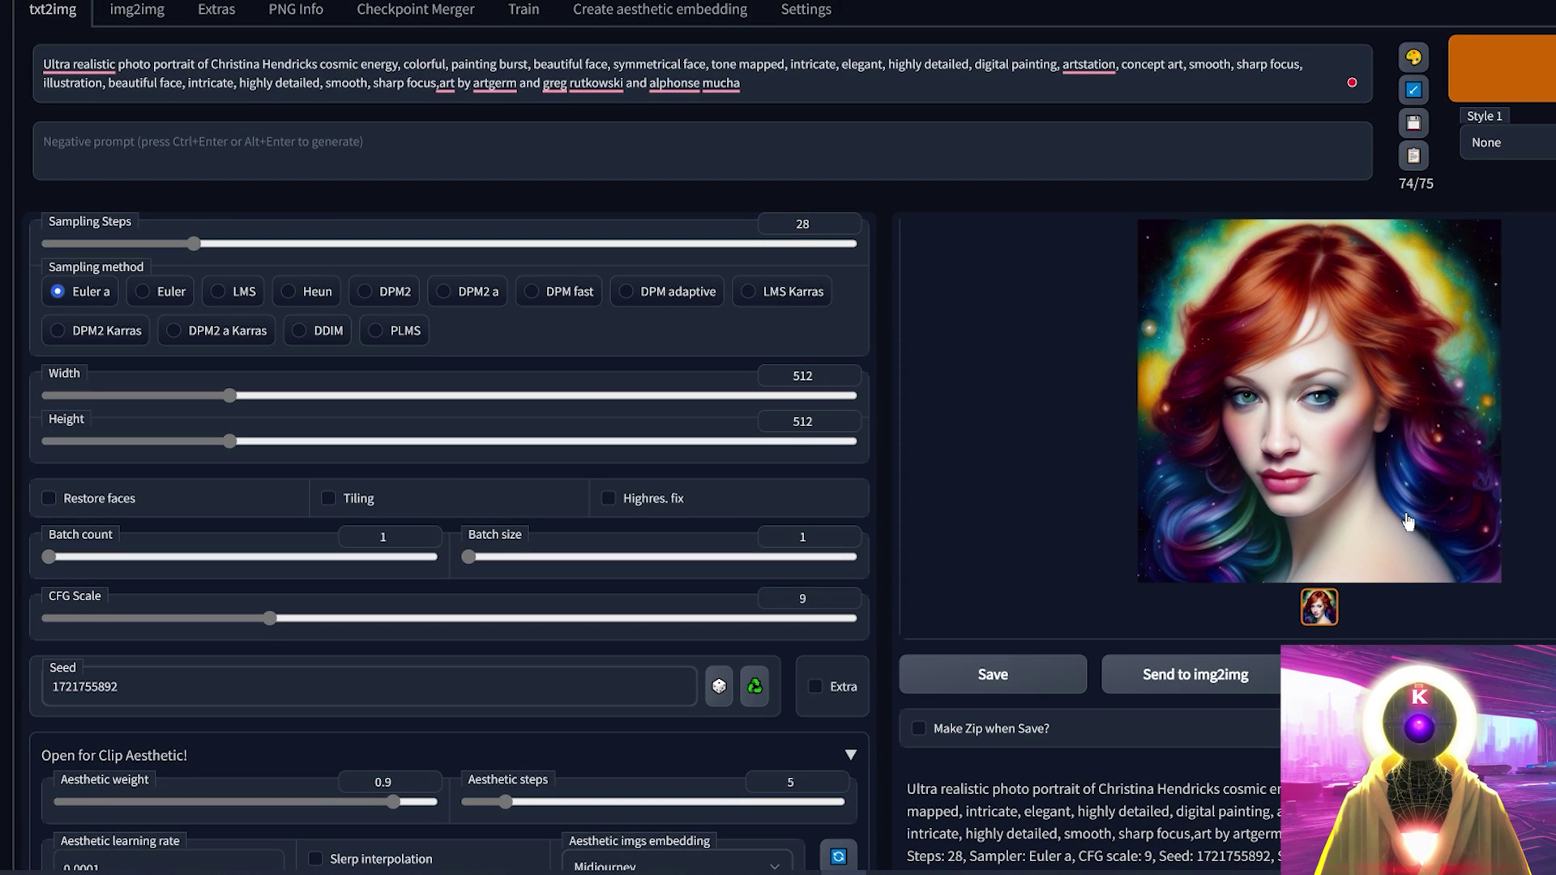
{"action": "scroll", "coordinate": [528, 525], "scroll_direction": "down", "scroll_amount": 1}
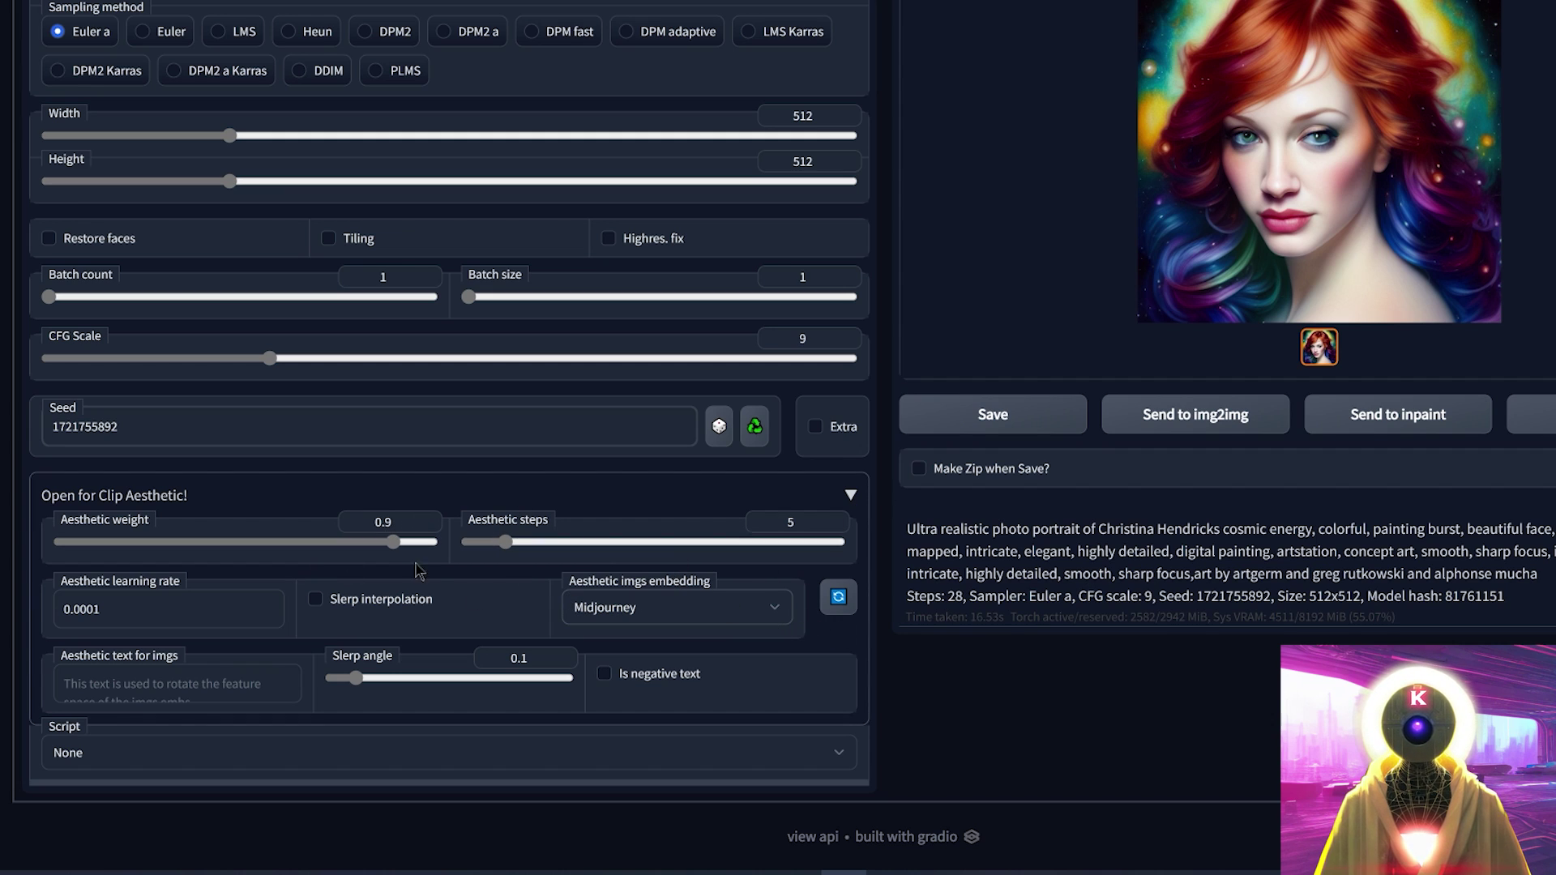
- Set the Clip Aesthetic sliders to aesthetic weight 0.3 and aesthetic steps 50
{"action": "left_click_drag", "start_coordinate": [394, 542], "coordinate": [100, 548]}
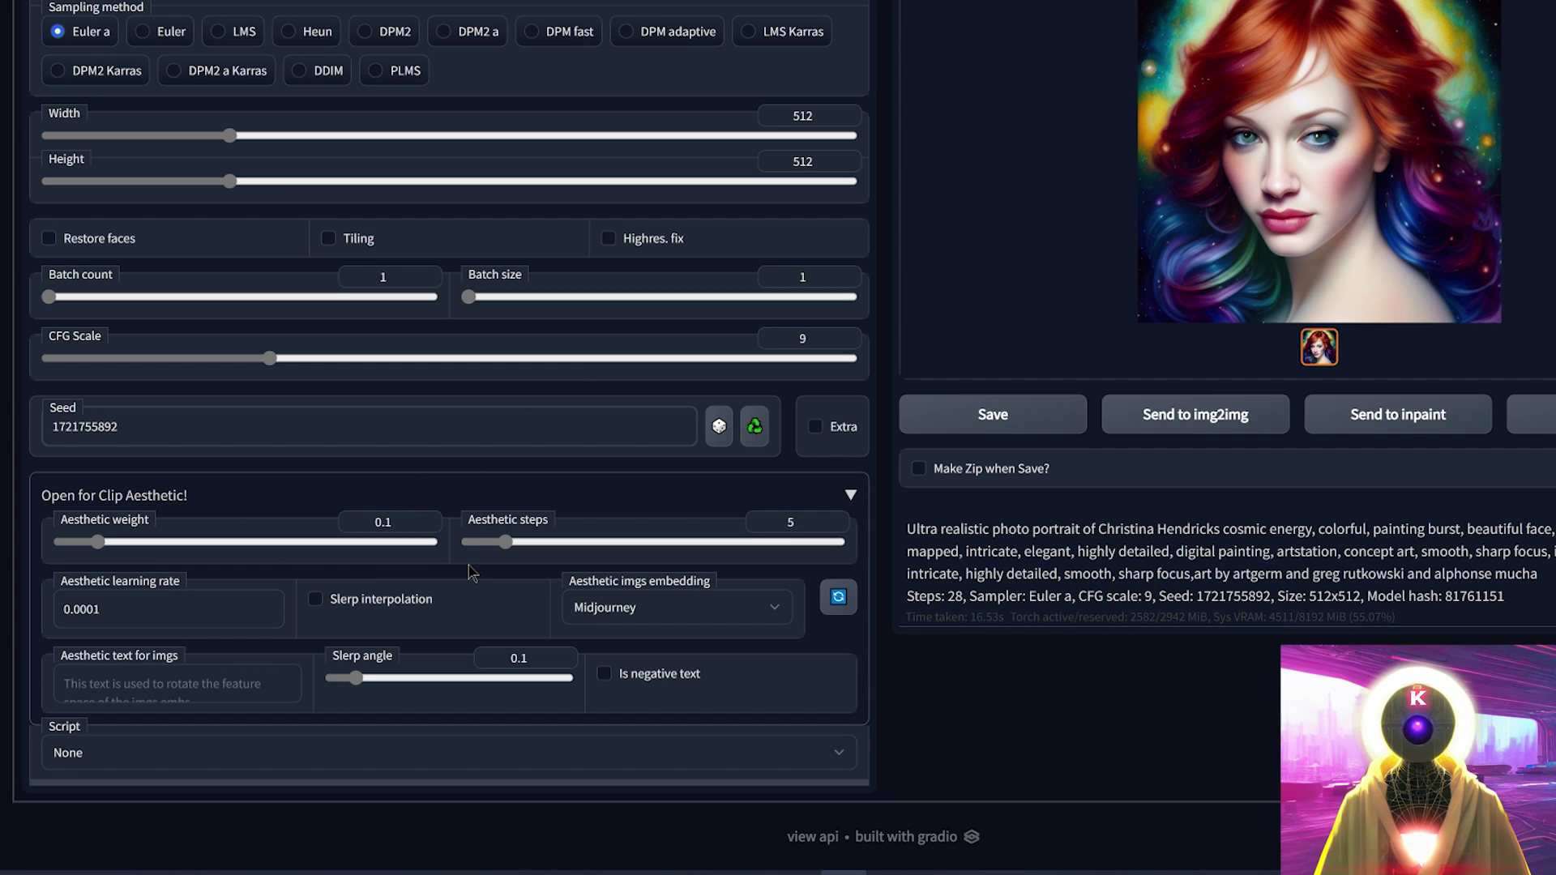
{"action": "left_click_drag", "start_coordinate": [505, 542], "coordinate": [779, 534]}
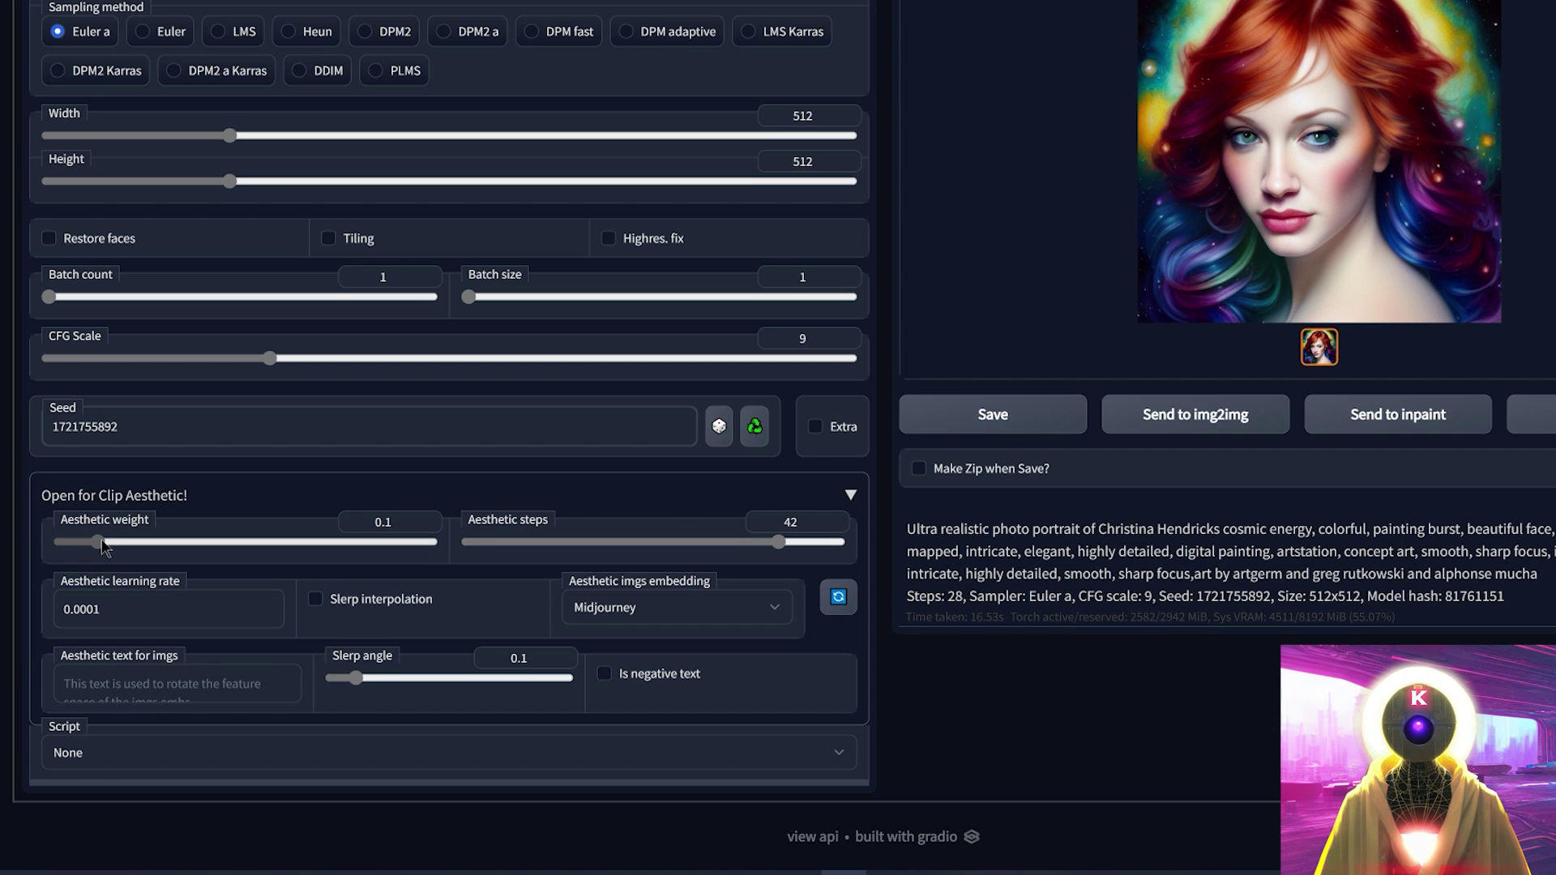
{"action": "left_click_drag", "start_coordinate": [102, 538], "coordinate": [136, 544]}
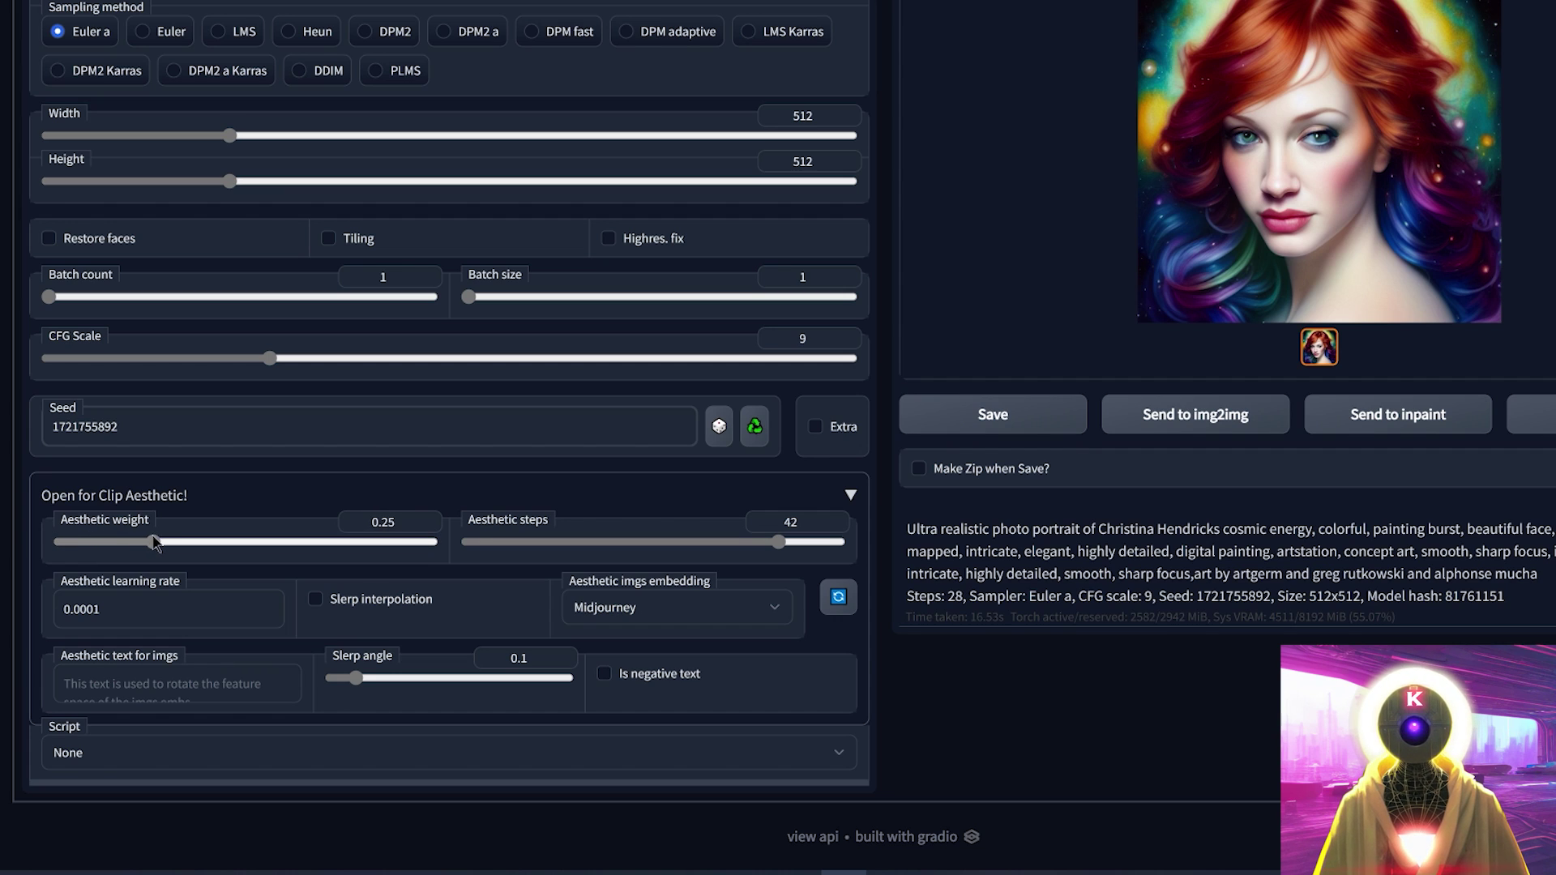
{"action": "left_click_drag", "start_coordinate": [154, 542], "coordinate": [172, 541]}
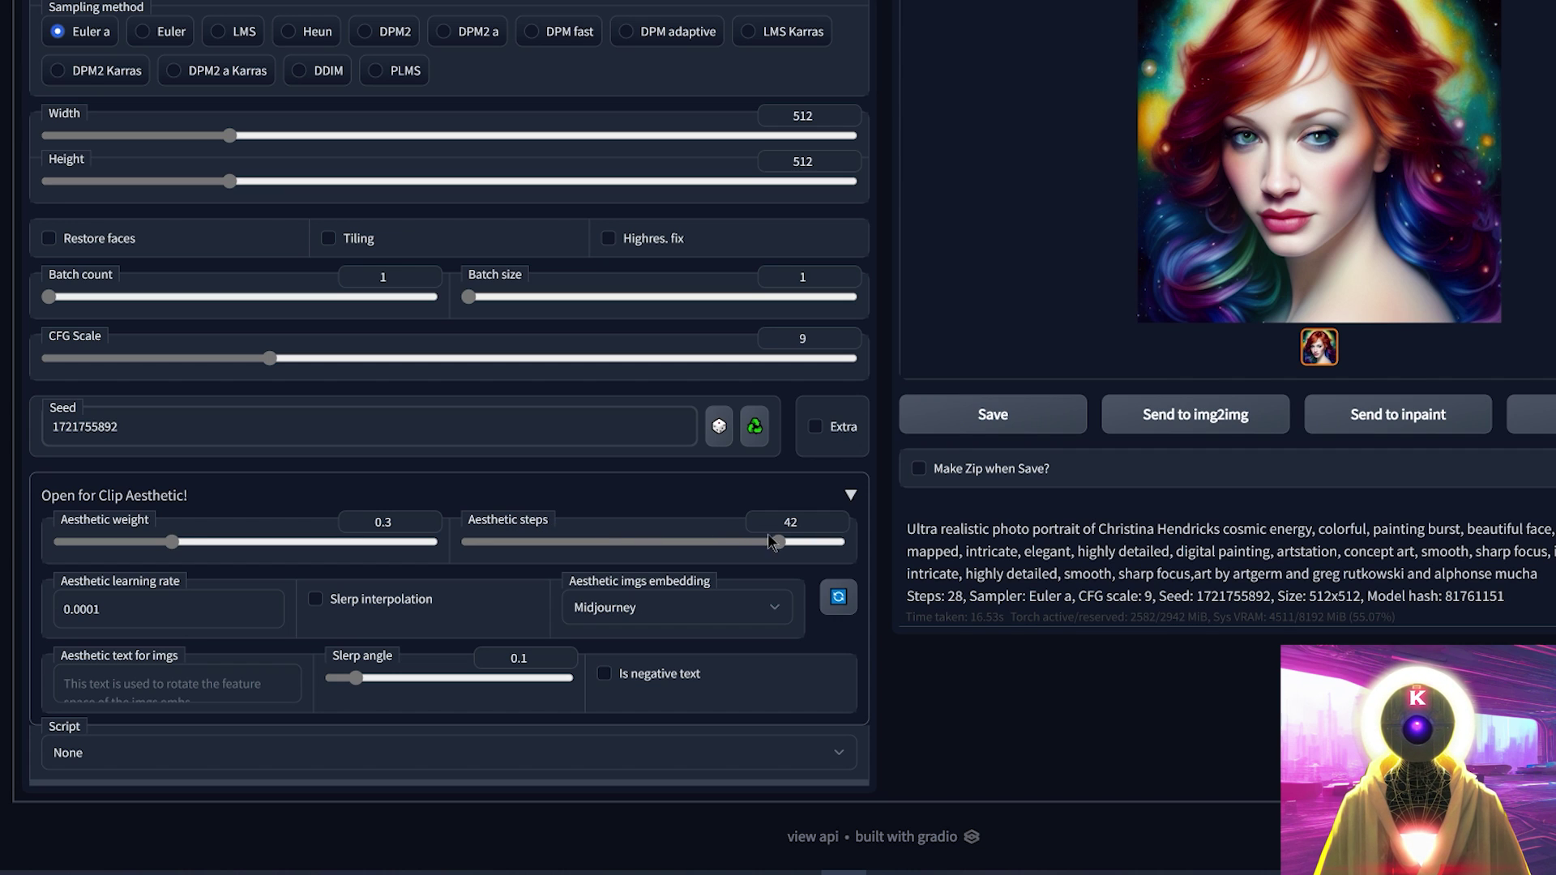
{"action": "left_click_drag", "start_coordinate": [774, 542], "coordinate": [862, 545]}
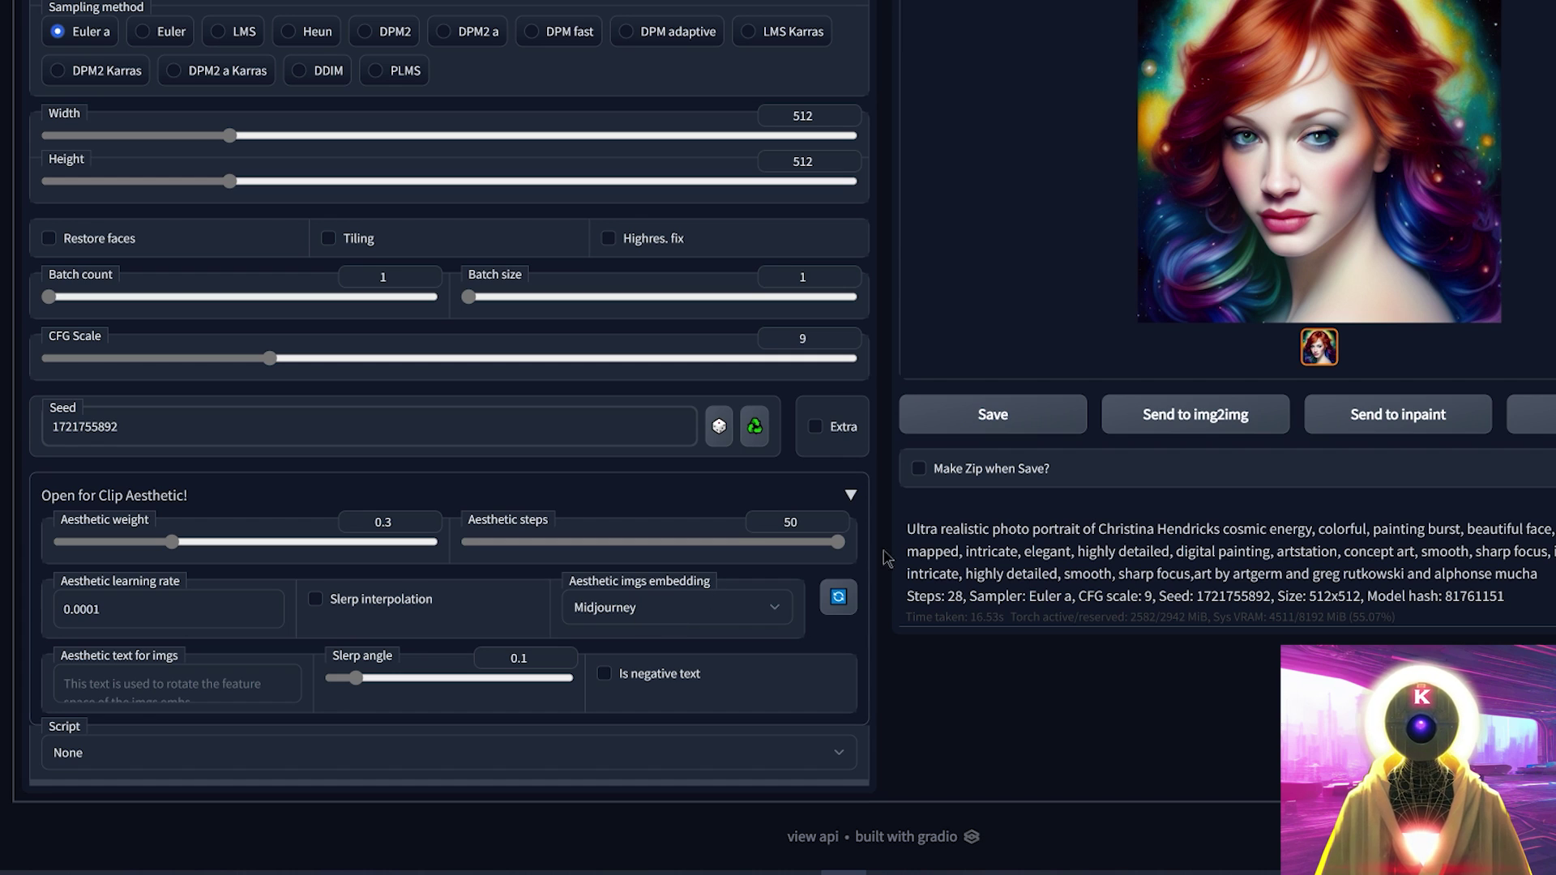
{"action": "scroll", "coordinate": [902, 539], "scroll_direction": "up", "scroll_amount": 3}
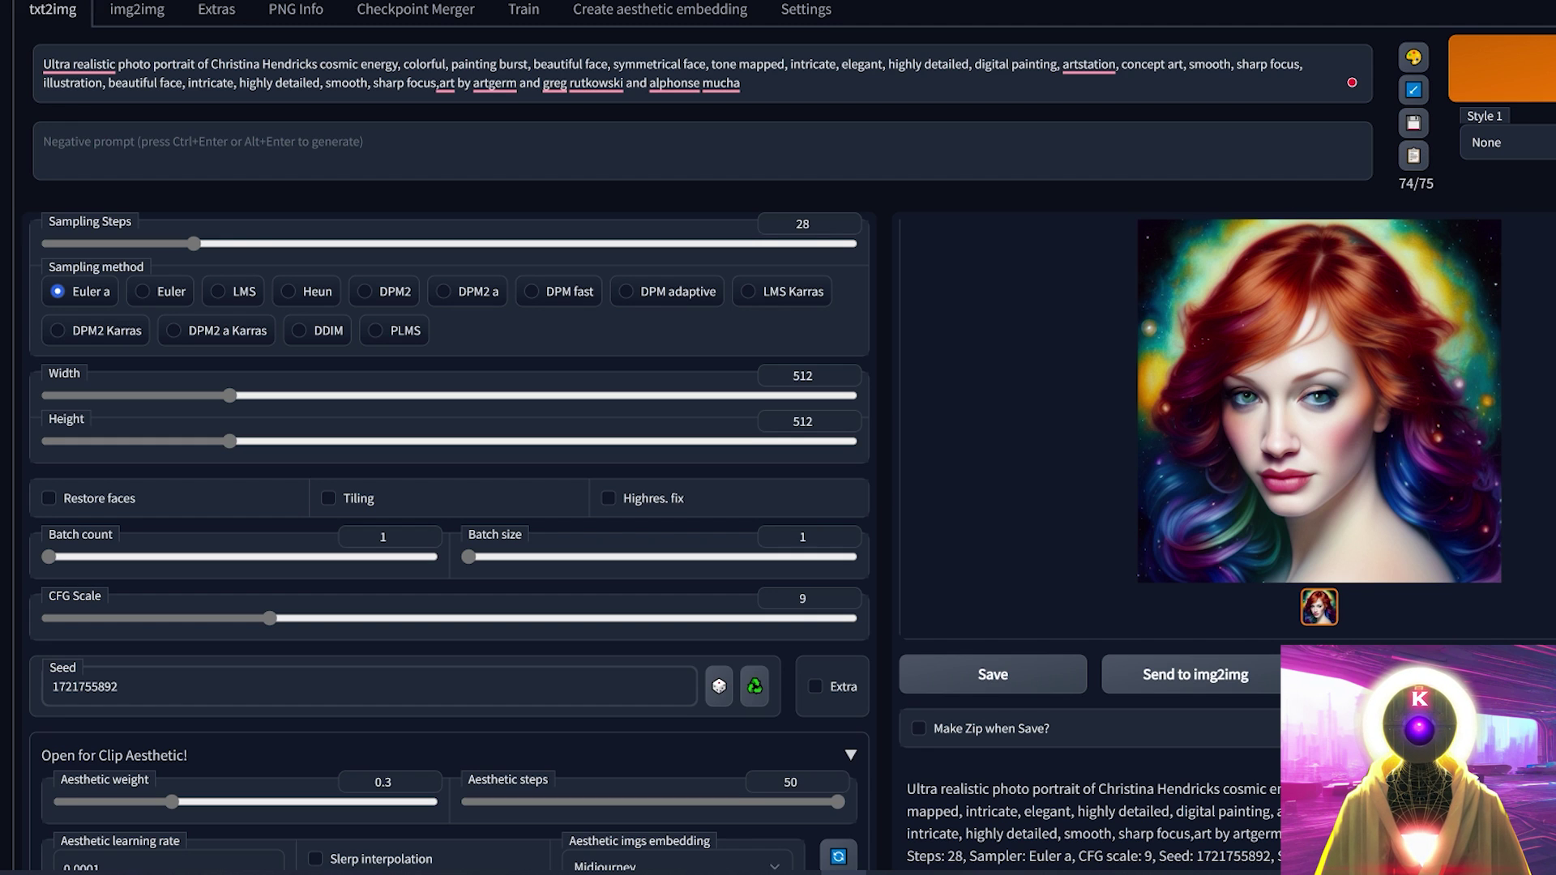
- Generate portraits at Aesthetic steps 50 and compare them, then regenerate at Aesthetic weight 0.5
{"action": "left_click", "coordinate": [1503, 68]}
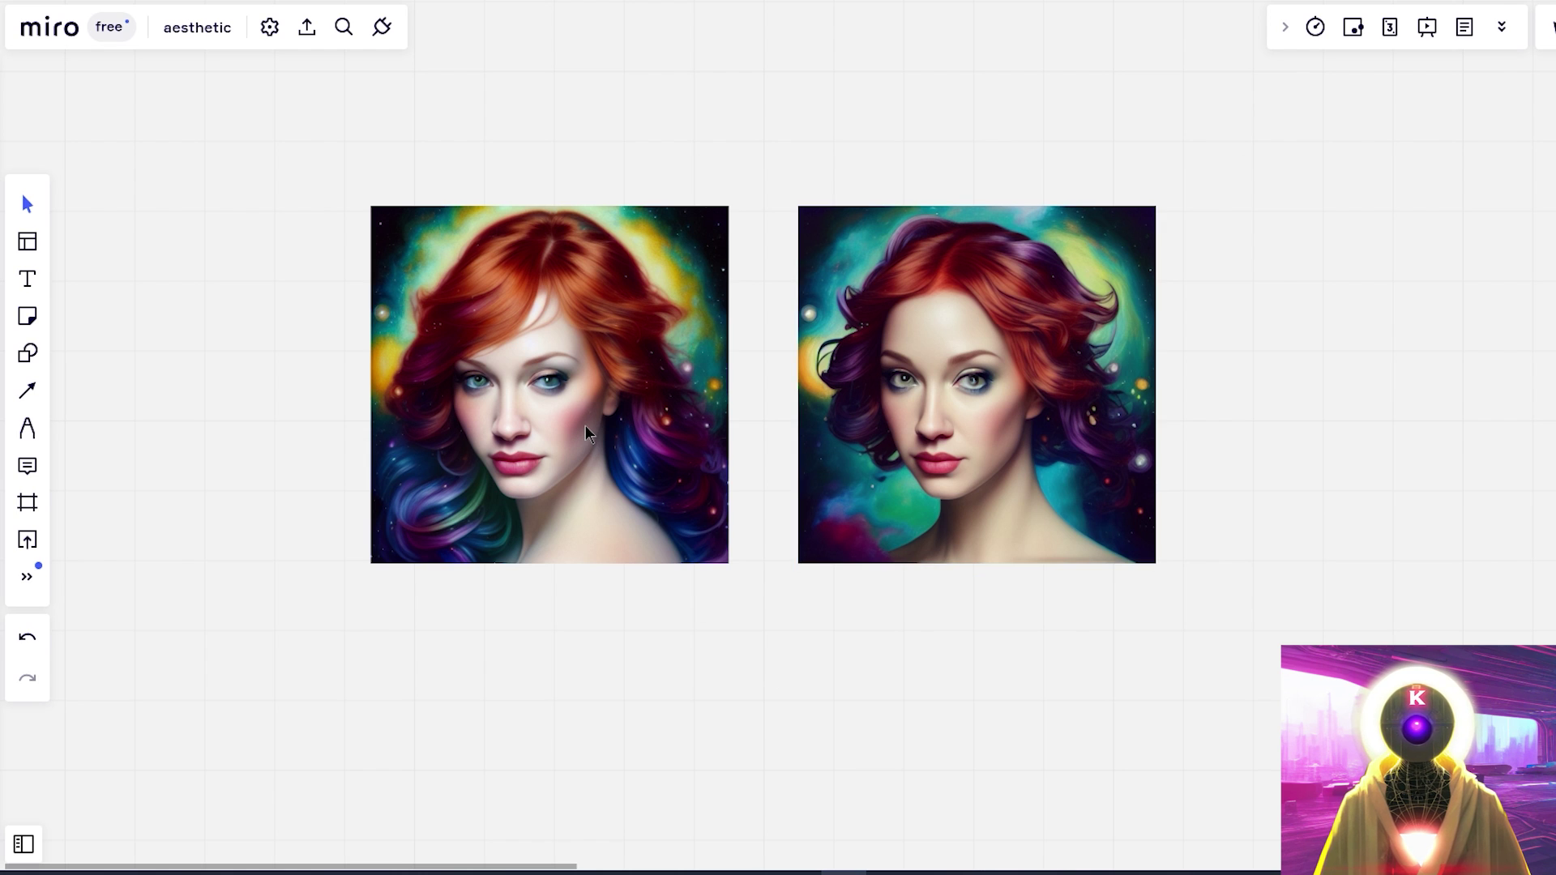
{"action": "left_click", "coordinate": [585, 425]}
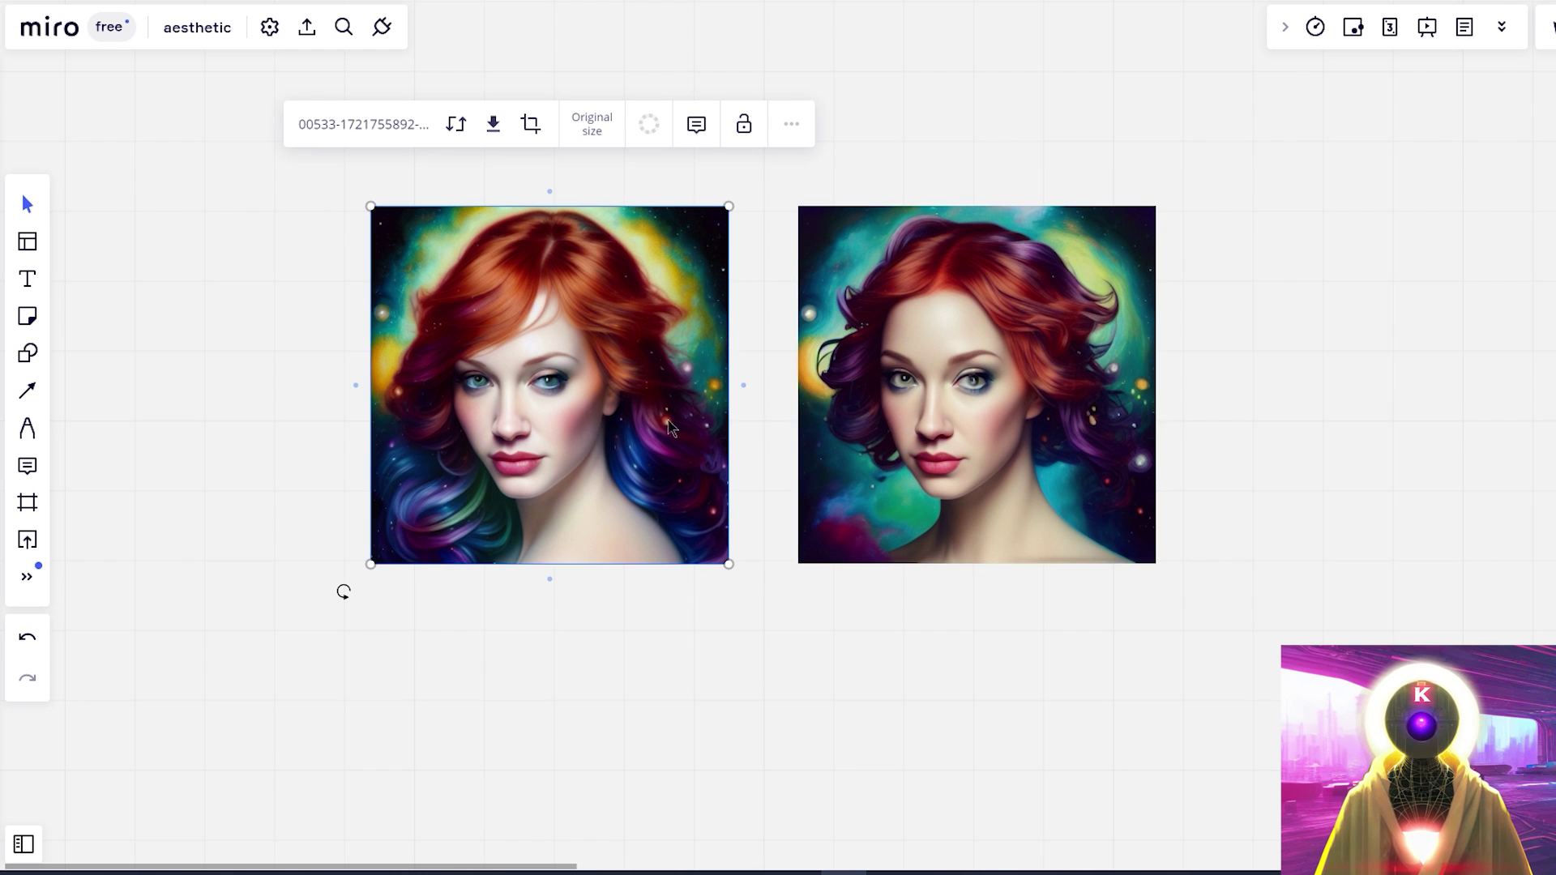
{"action": "left_click", "coordinate": [1053, 480]}
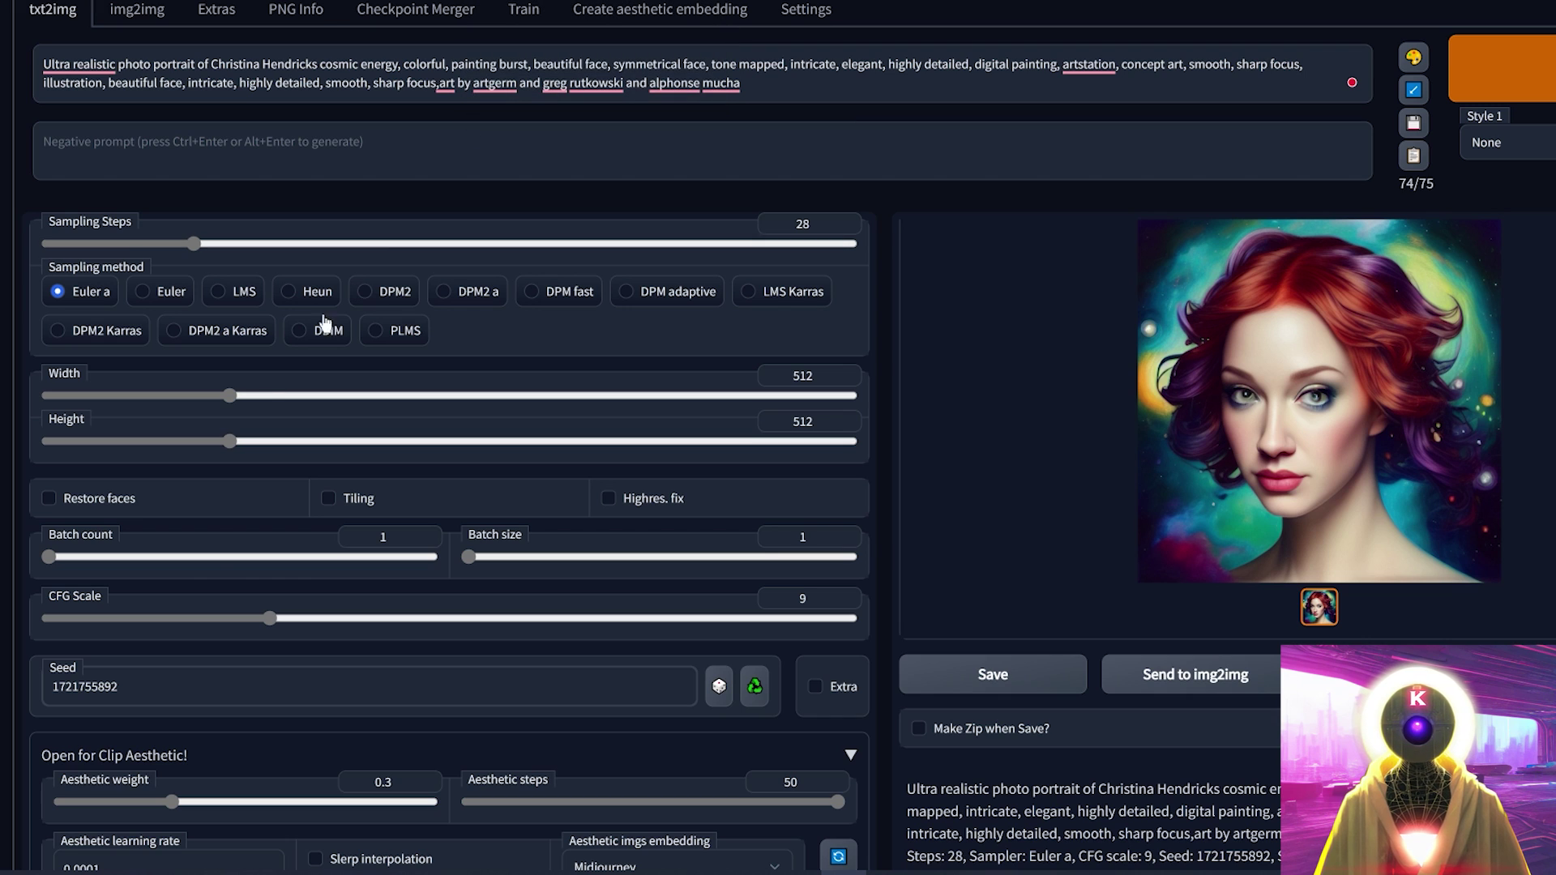
{"action": "left_click_drag", "start_coordinate": [175, 802], "coordinate": [246, 801]}
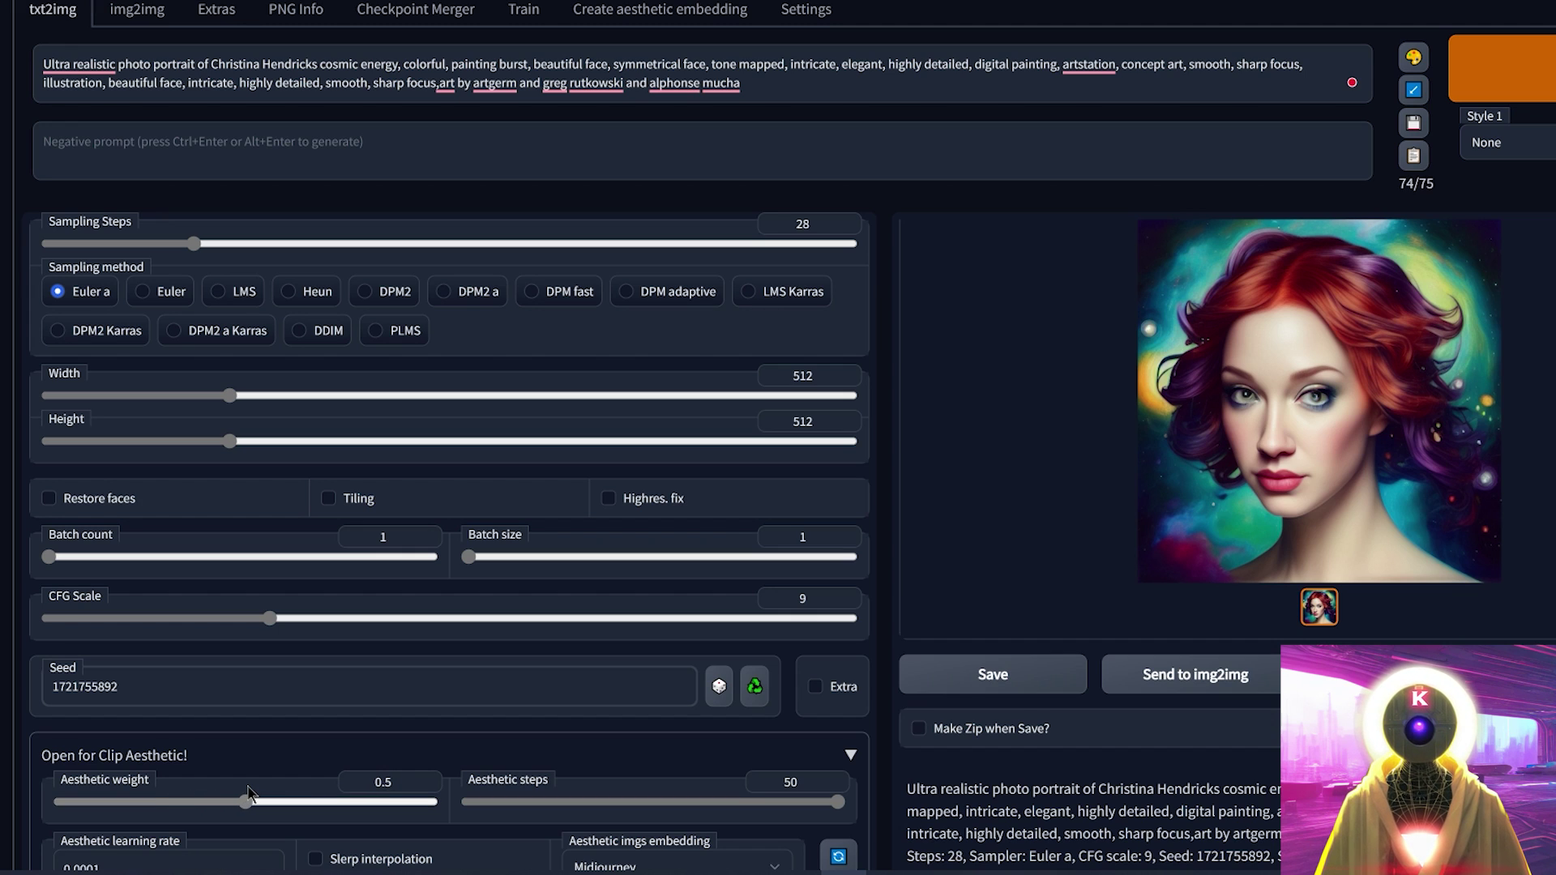
{"action": "key", "text": "ctrl+Return"}
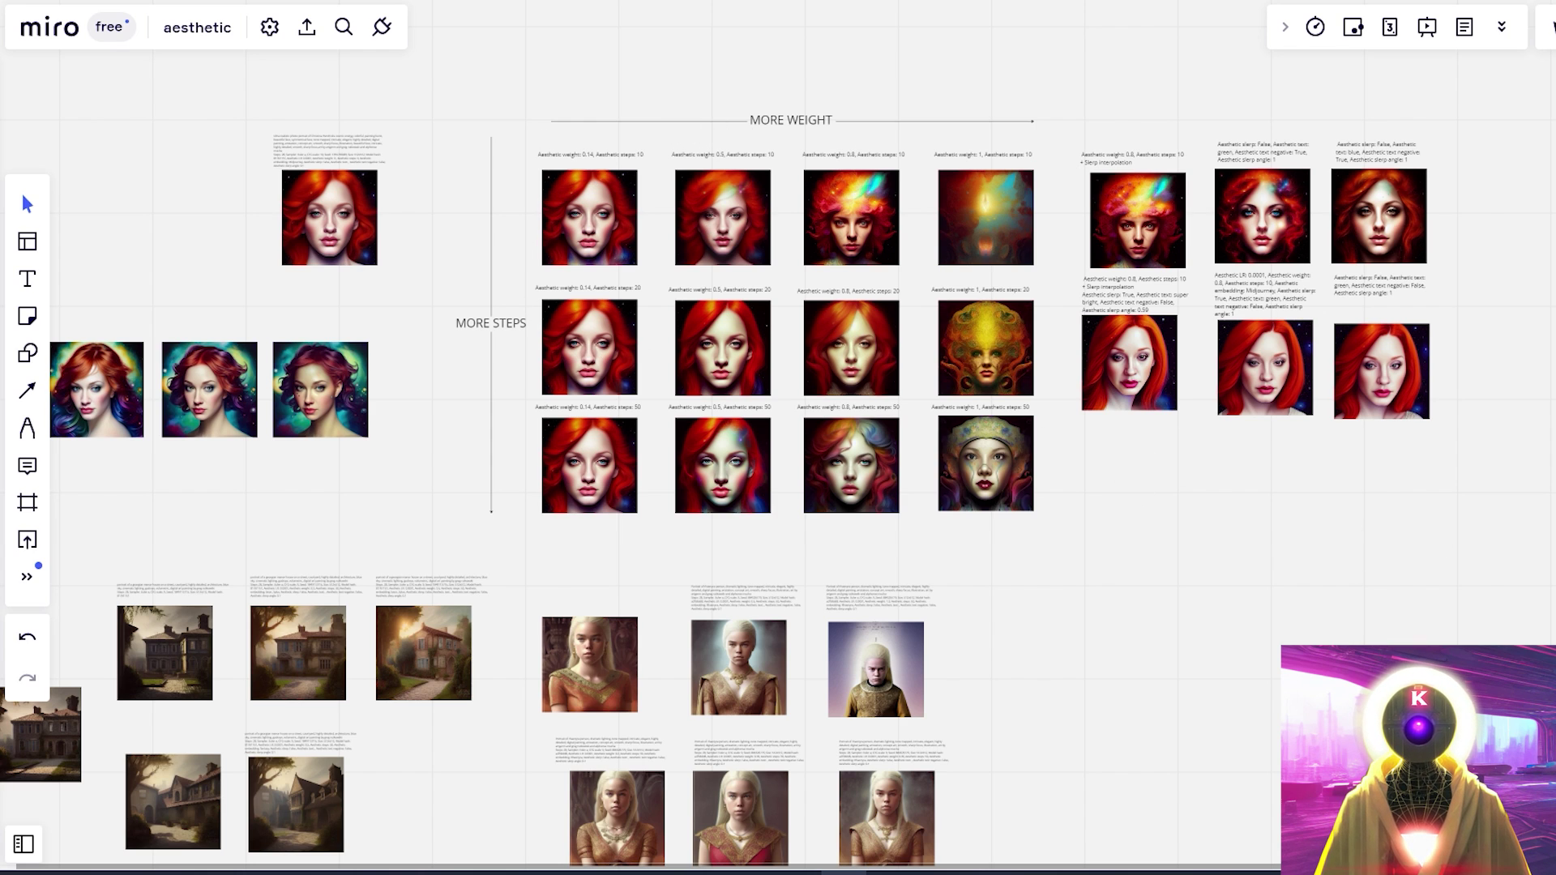
{"action": "scroll", "coordinate": [504, 234], "scroll_direction": "up", "scroll_amount": 5}
{"action": "left_click_drag", "start_coordinate": [456, 93], "coordinate": [931, 340]}
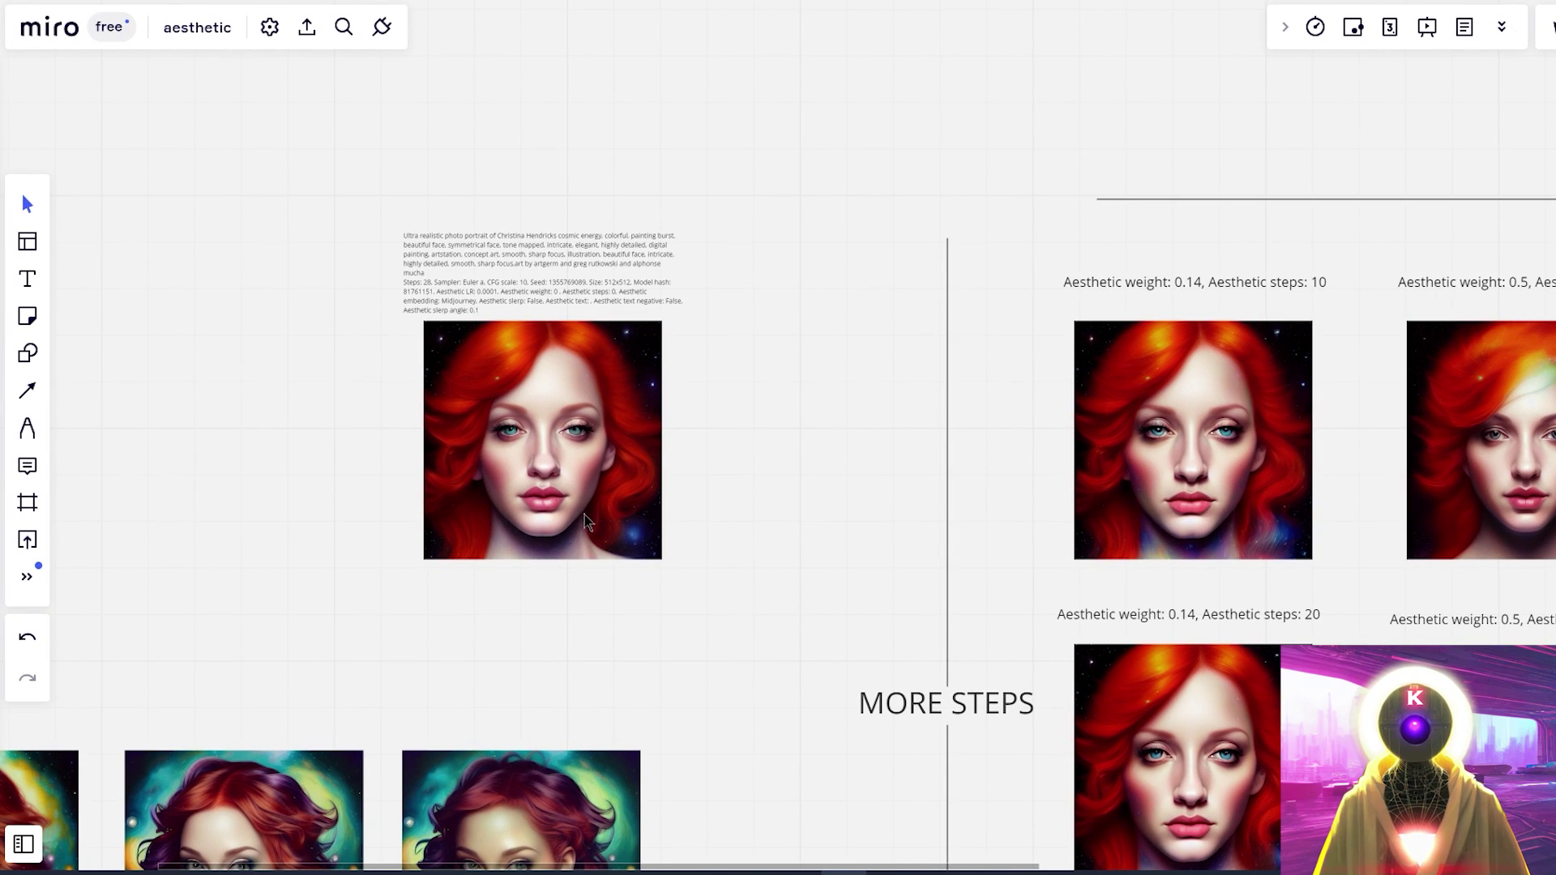
{"action": "scroll", "coordinate": [814, 433], "scroll_direction": "right", "scroll_amount": 10}
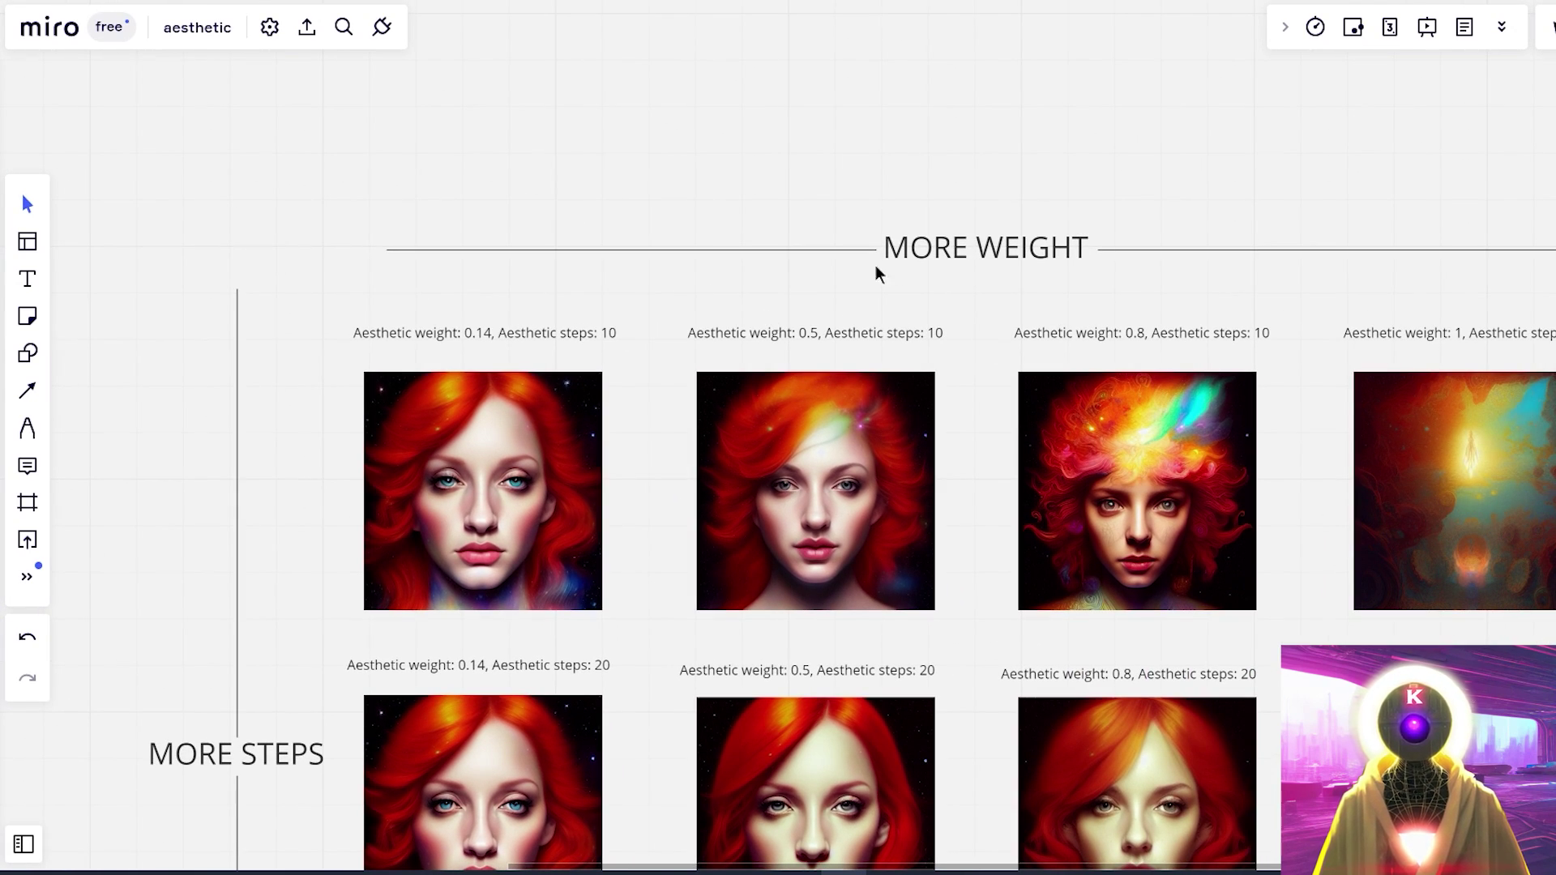
{"action": "scroll", "coordinate": [664, 278], "scroll_direction": "down", "scroll_amount": 3}
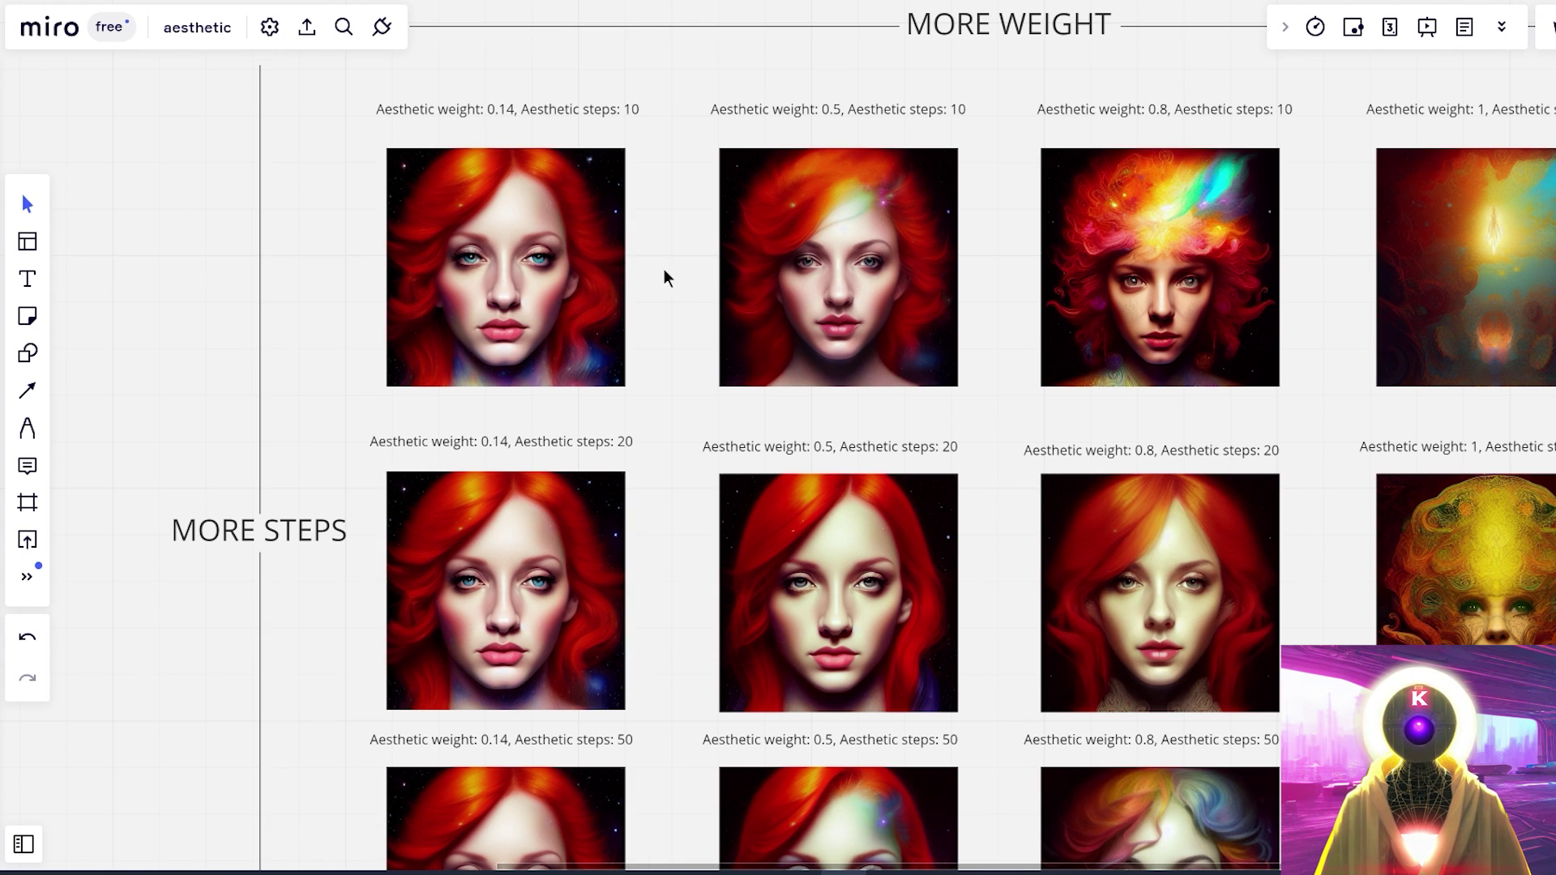
{"action": "scroll", "coordinate": [579, 729], "scroll_direction": "down", "scroll_amount": 1}
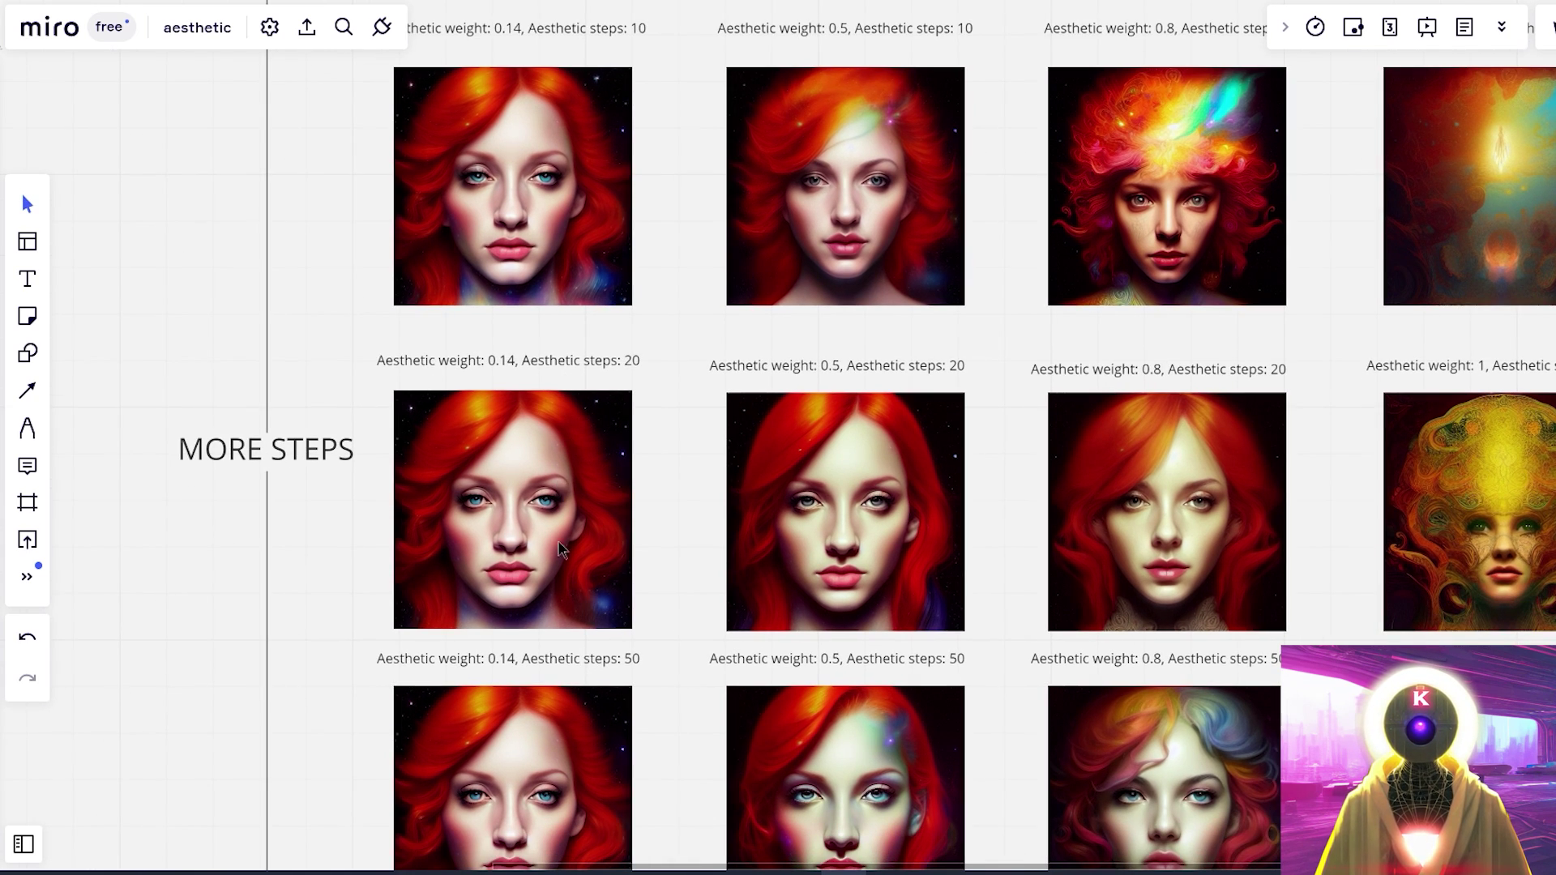
{"action": "scroll", "coordinate": [581, 827], "scroll_direction": "up", "scroll_amount": 4}
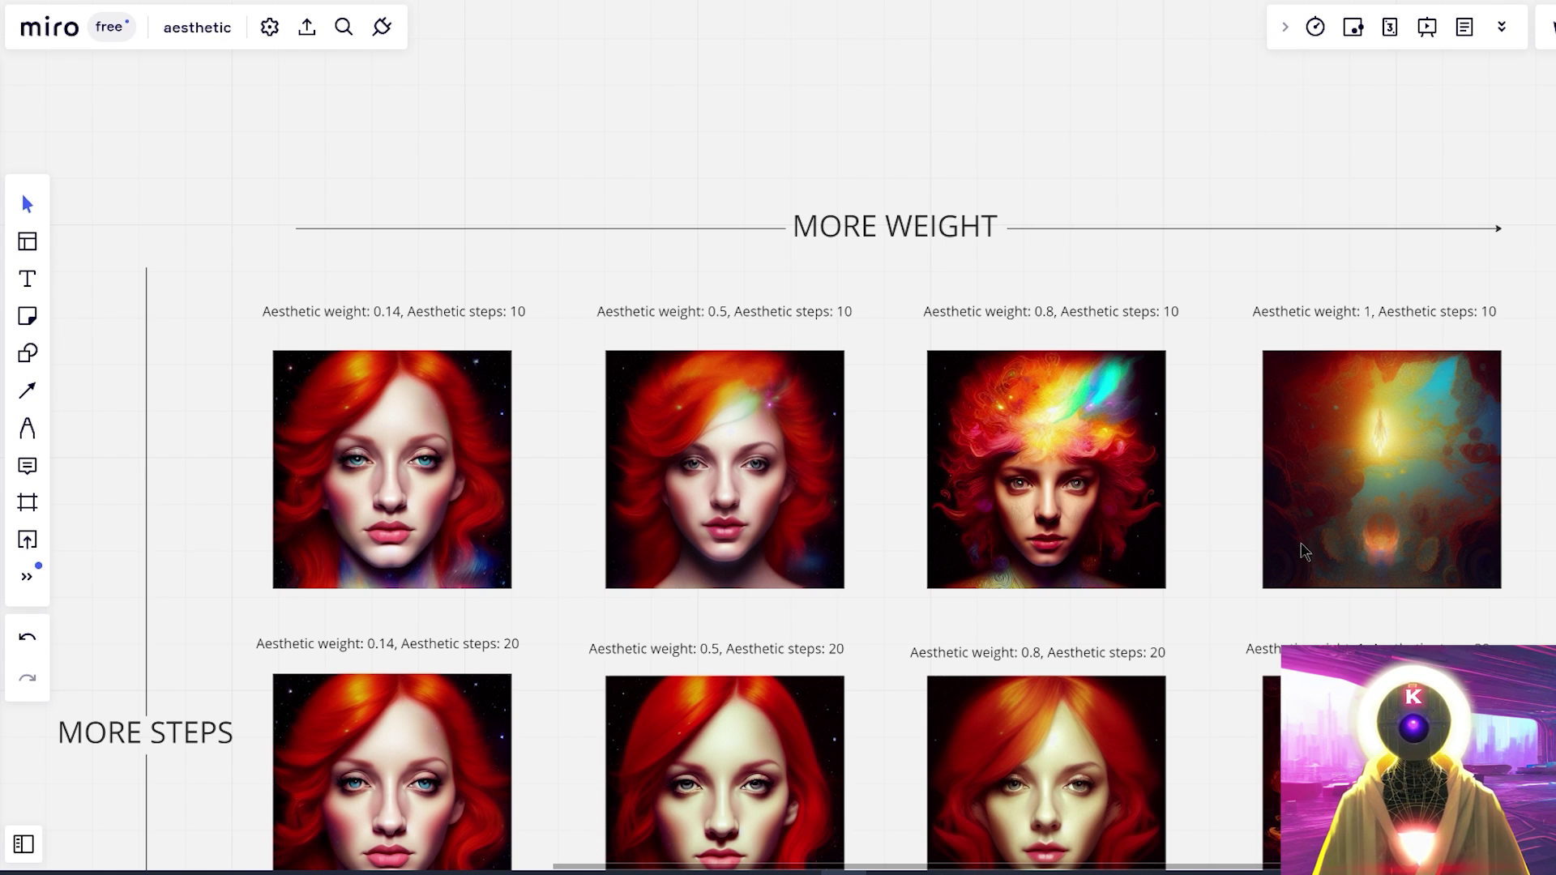
{"action": "scroll", "coordinate": [779, 575], "scroll_direction": "down", "scroll_amount": 2}
{"action": "scroll", "coordinate": [779, 576], "scroll_direction": "left", "scroll_amount": 4}
{"action": "scroll", "coordinate": [779, 575], "scroll_direction": "down", "scroll_amount": 5}
{"action": "scroll", "coordinate": [780, 575], "scroll_direction": "right", "scroll_amount": 2}
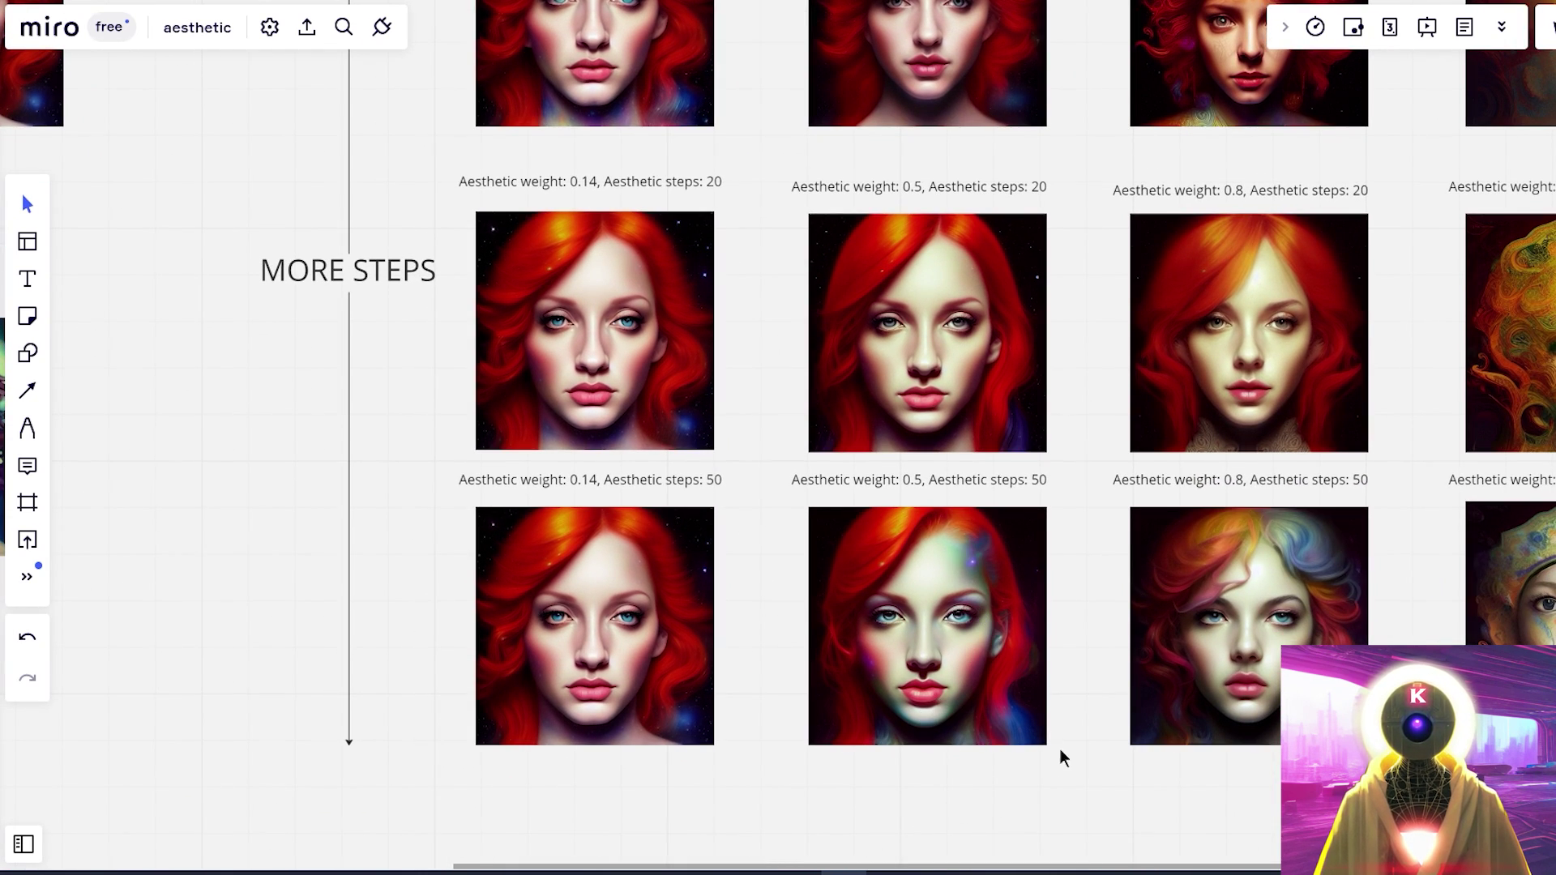
{"action": "scroll", "coordinate": [990, 648], "scroll_direction": "right", "scroll_amount": 3}
{"action": "scroll", "coordinate": [990, 648], "scroll_direction": "up", "scroll_amount": 1}
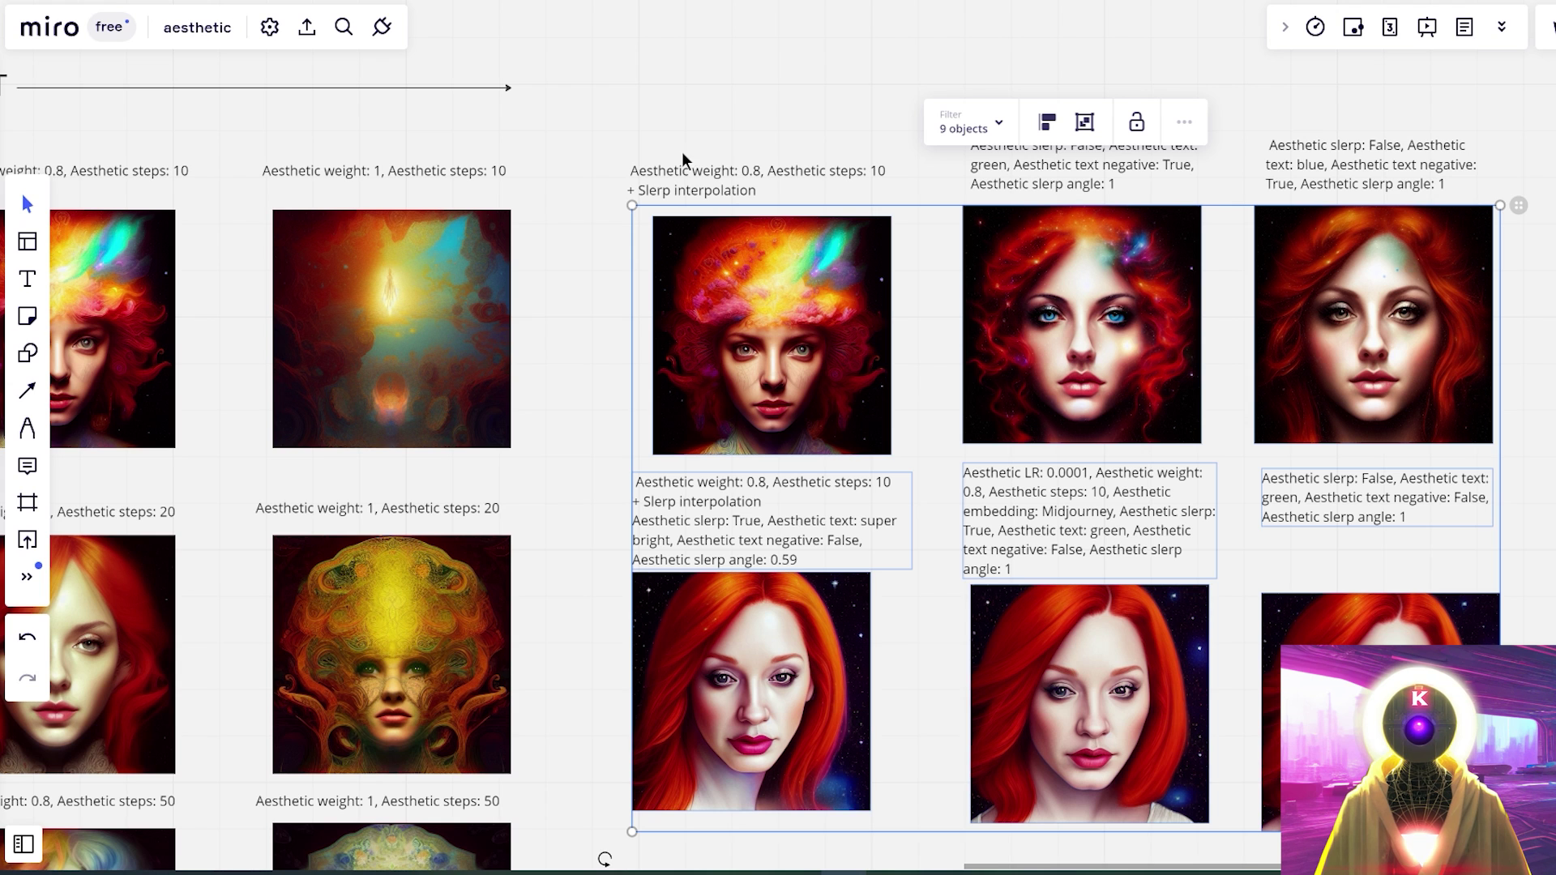
{"action": "left_click", "coordinate": [769, 200]}
{"action": "left_click", "coordinate": [810, 507]}
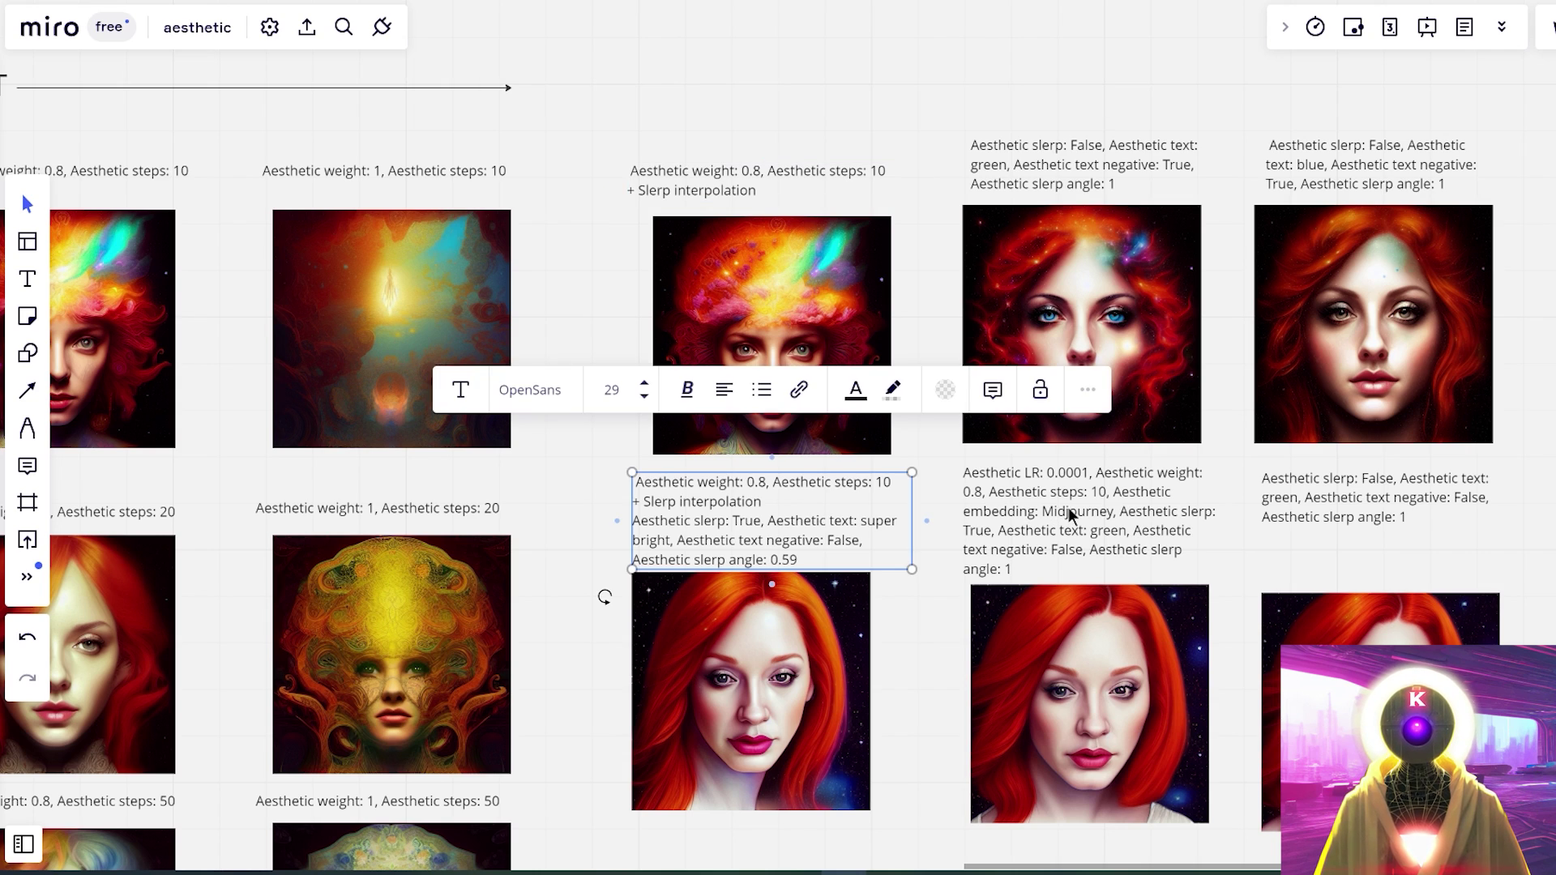
{"action": "left_click", "coordinate": [1076, 519]}
{"action": "left_click", "coordinate": [1366, 520]}
{"action": "left_click", "coordinate": [1413, 164]}
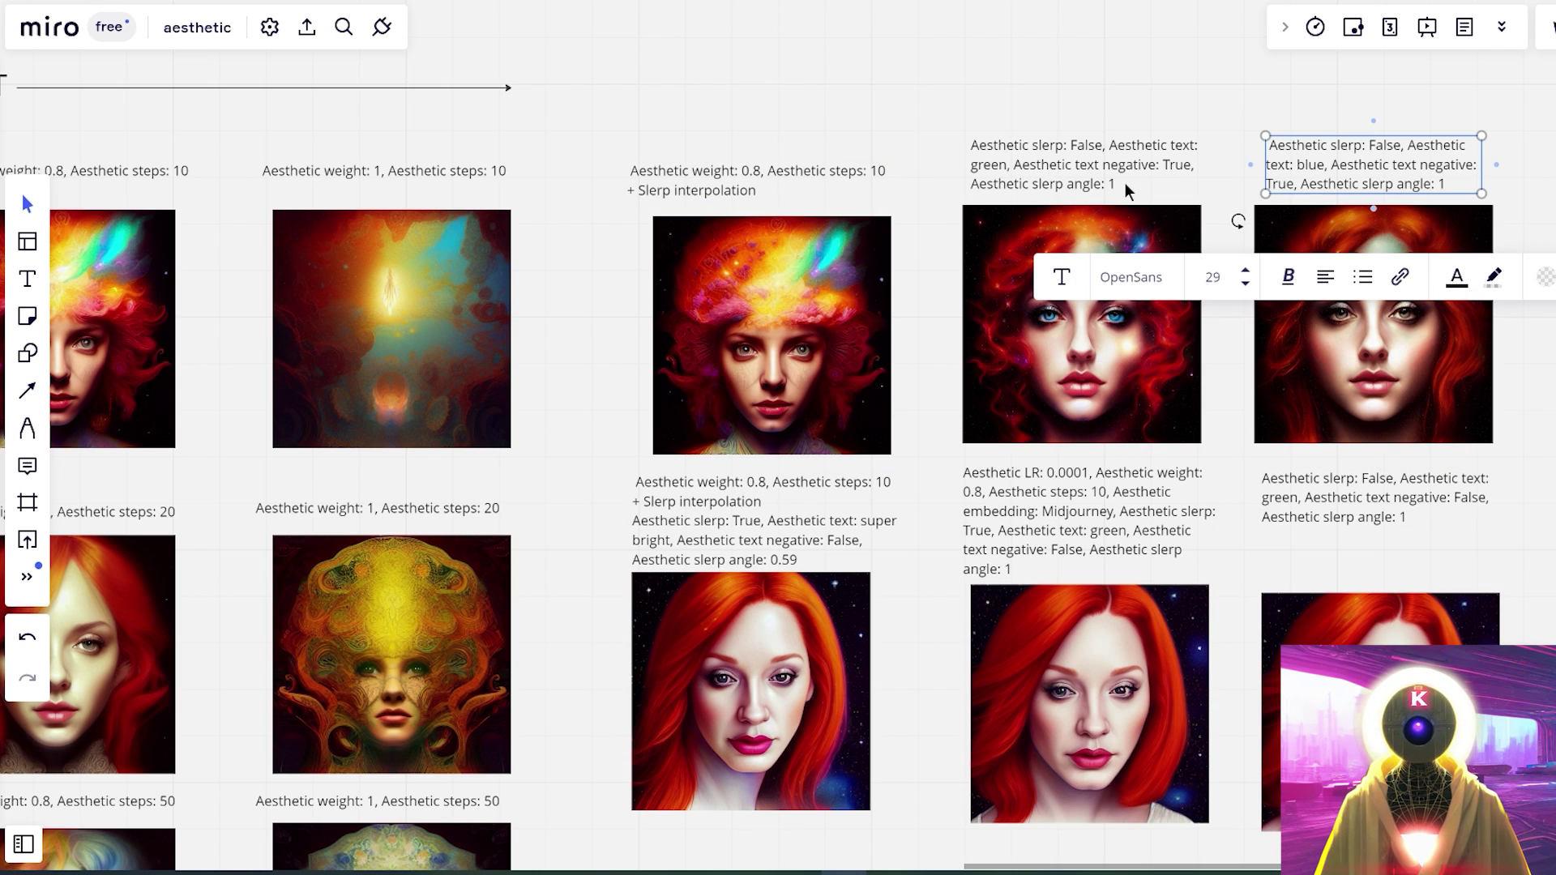
{"action": "left_click", "coordinate": [1128, 191]}
{"action": "key", "text": "Escape"}
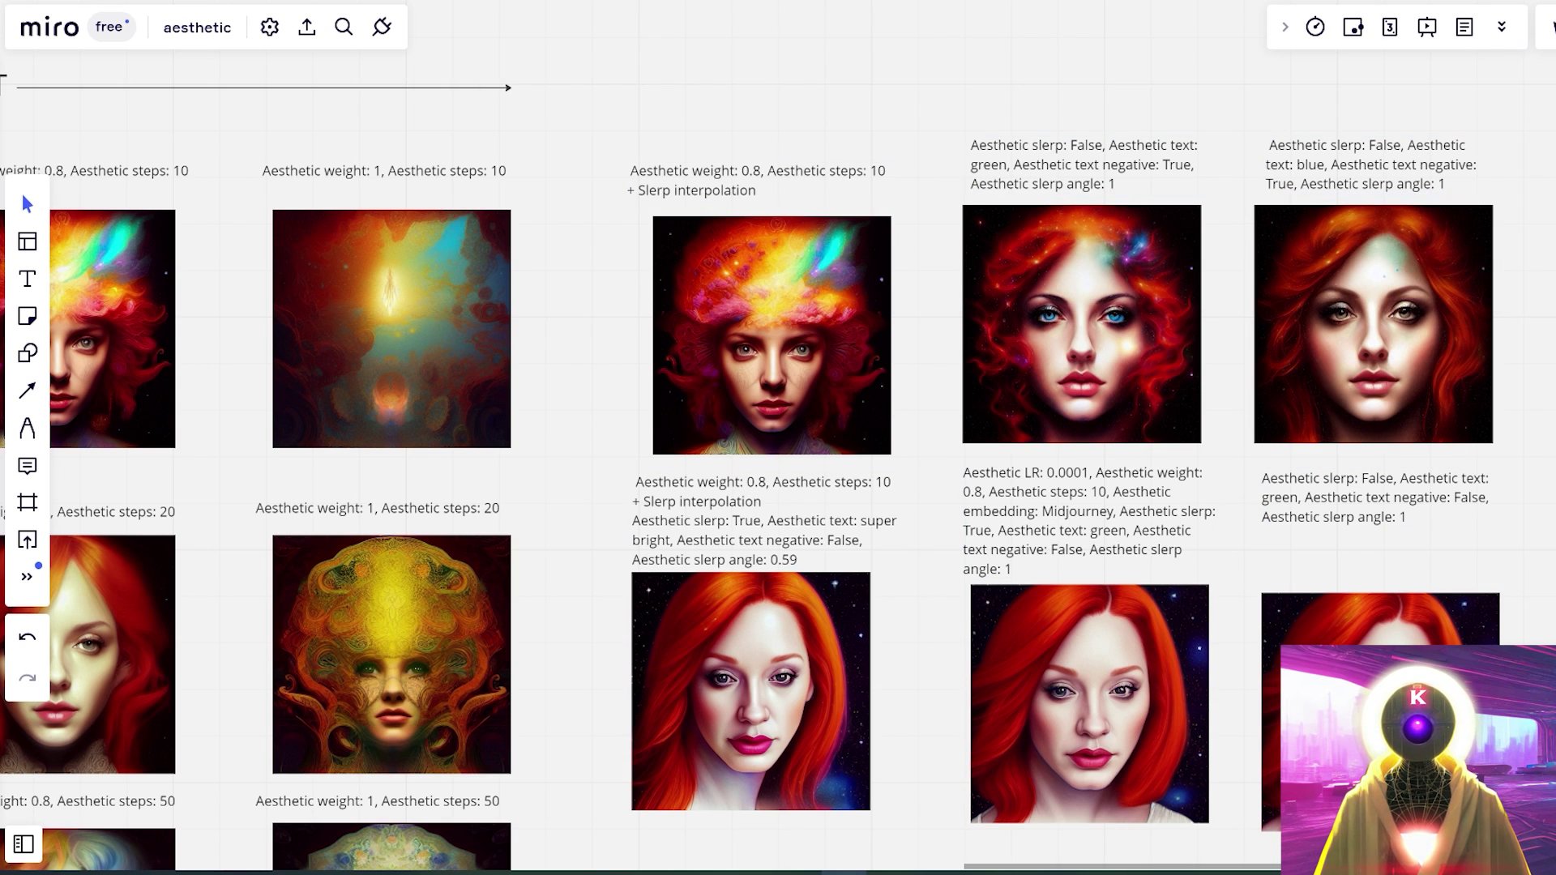
{"action": "left_click_drag", "start_coordinate": [750, 118], "coordinate": [1383, 697]}
{"action": "key", "text": "Escape"}
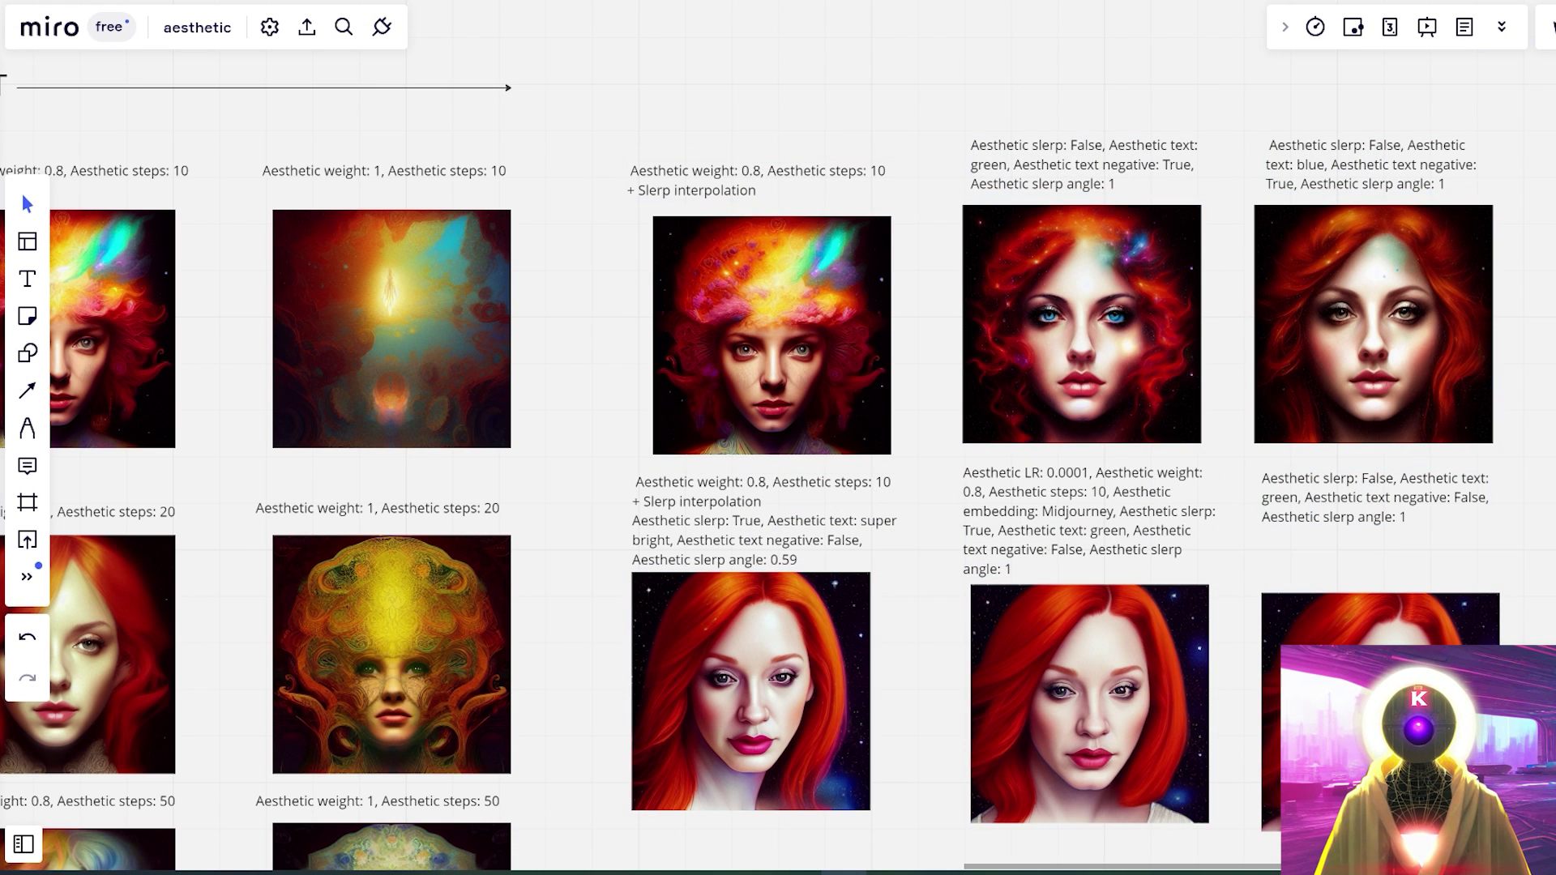
{"action": "left_click", "coordinate": [166, 332]}
{"action": "left_click_drag", "start_coordinate": [125, 333], "coordinate": [547, 530]}
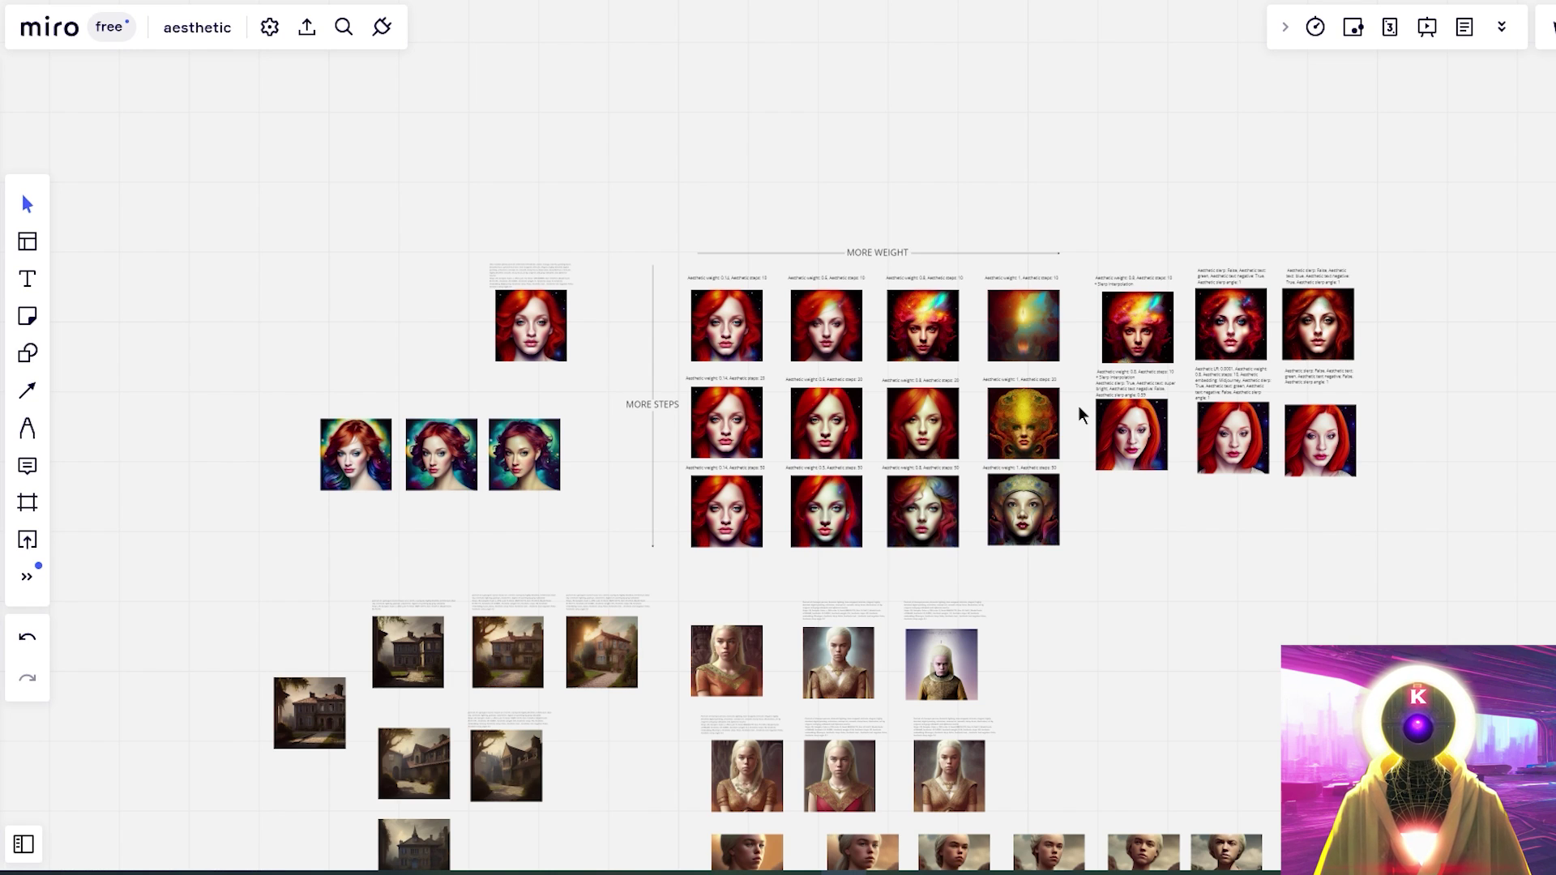
- Center the dramatic-lighting Rhaenyra portraits on the board and inspect each one and its caption
{"action": "left_click_drag", "start_coordinate": [1017, 639], "coordinate": [956, 315]}
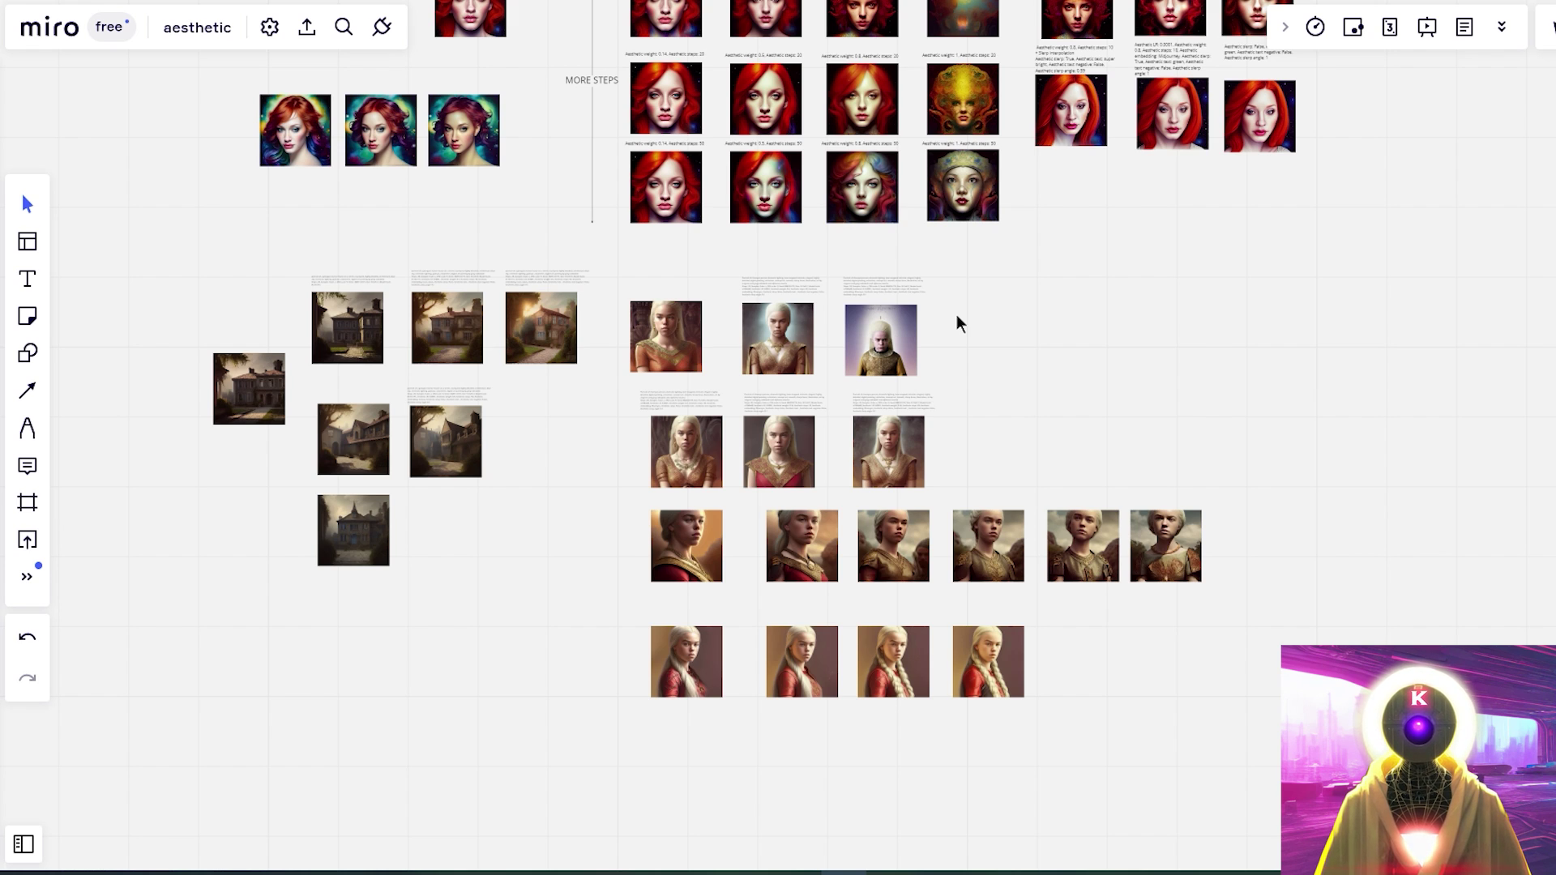
{"action": "scroll", "coordinate": [781, 457], "scroll_direction": "up", "scroll_amount": 5}
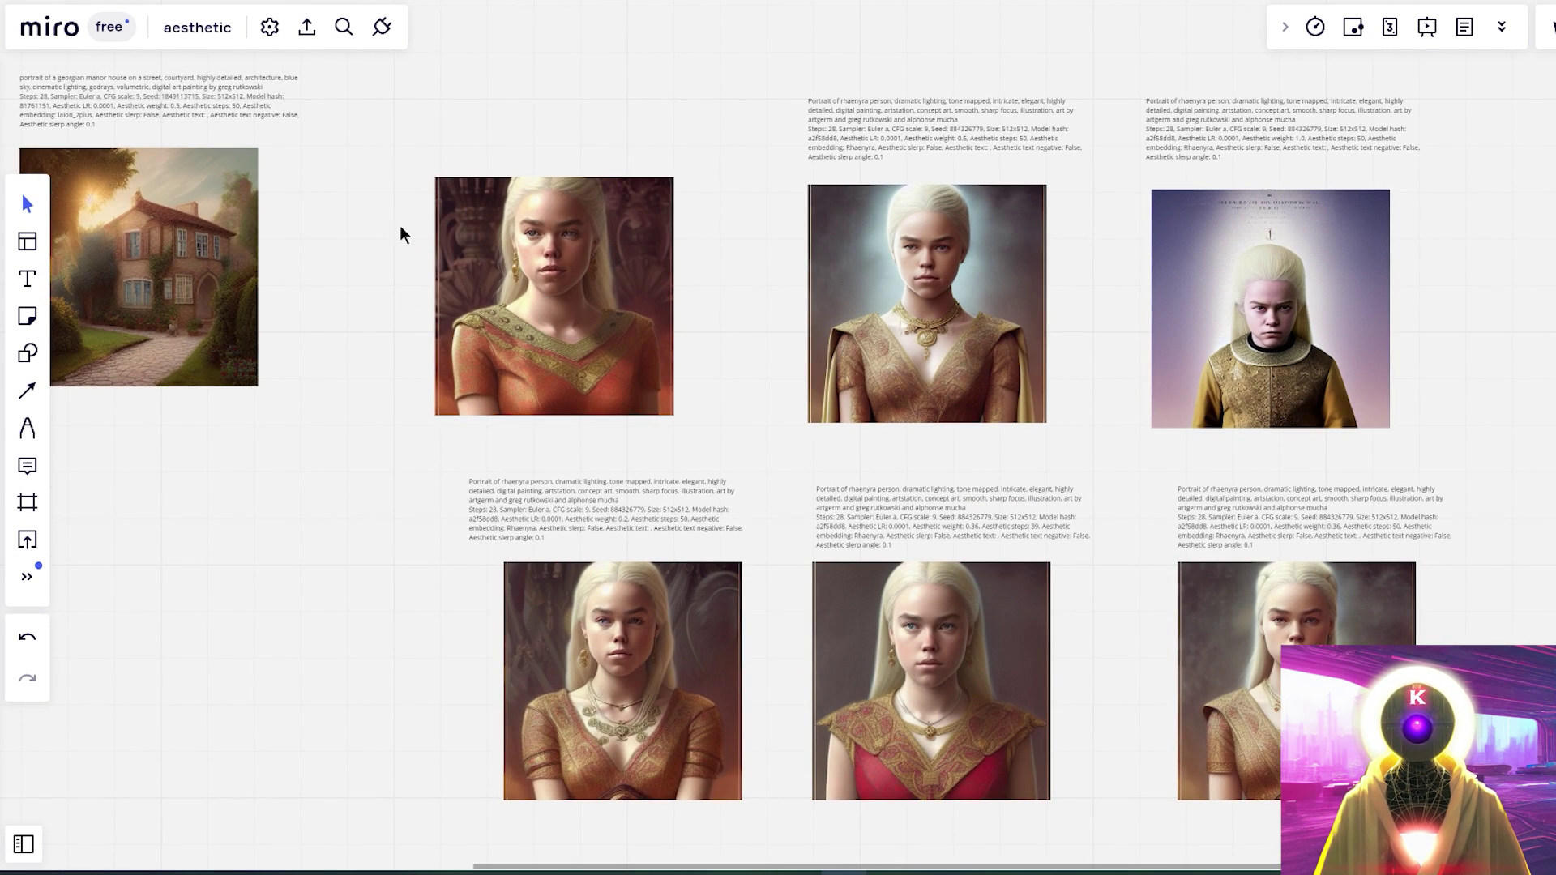
{"action": "left_click_drag", "start_coordinate": [501, 225], "coordinate": [552, 265]}
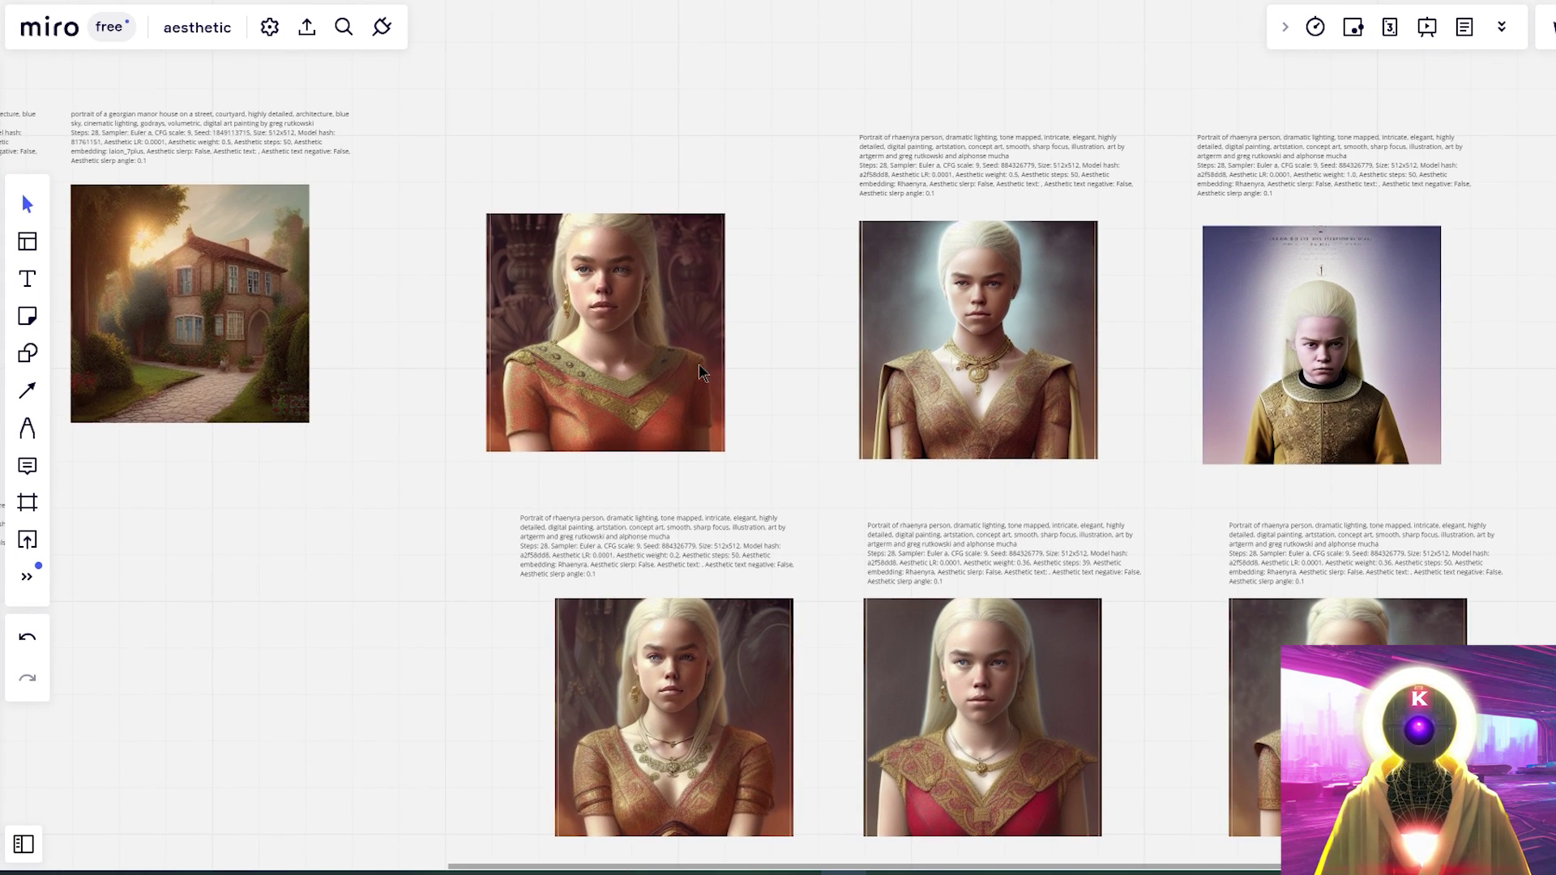
{"action": "key", "text": "ctrl+z"}
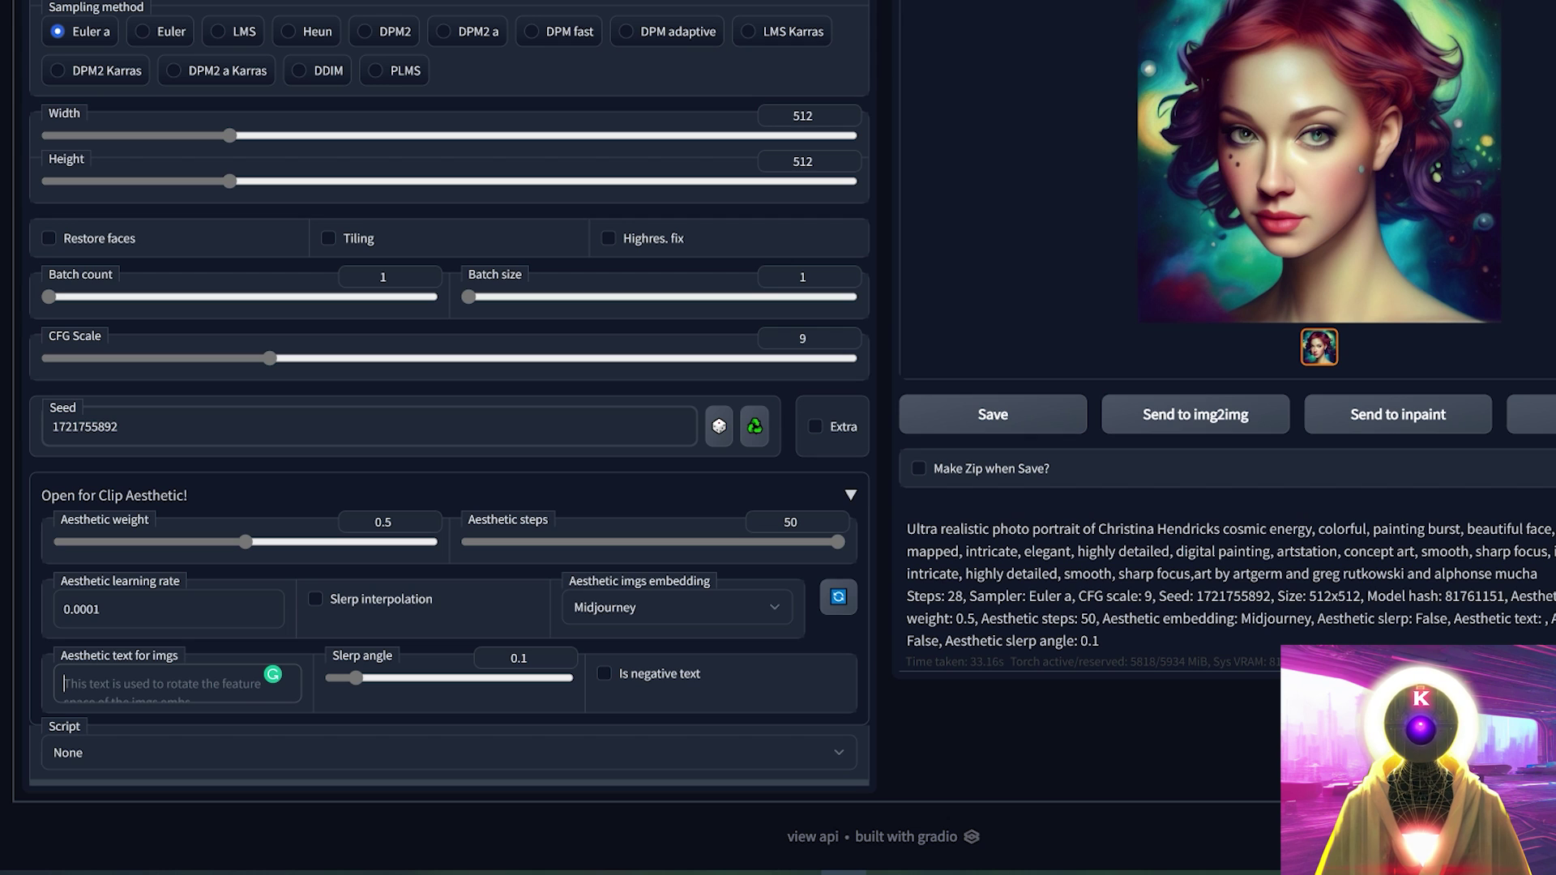
{"action": "scroll", "coordinate": [785, 275], "scroll_direction": "up", "scroll_amount": 5}
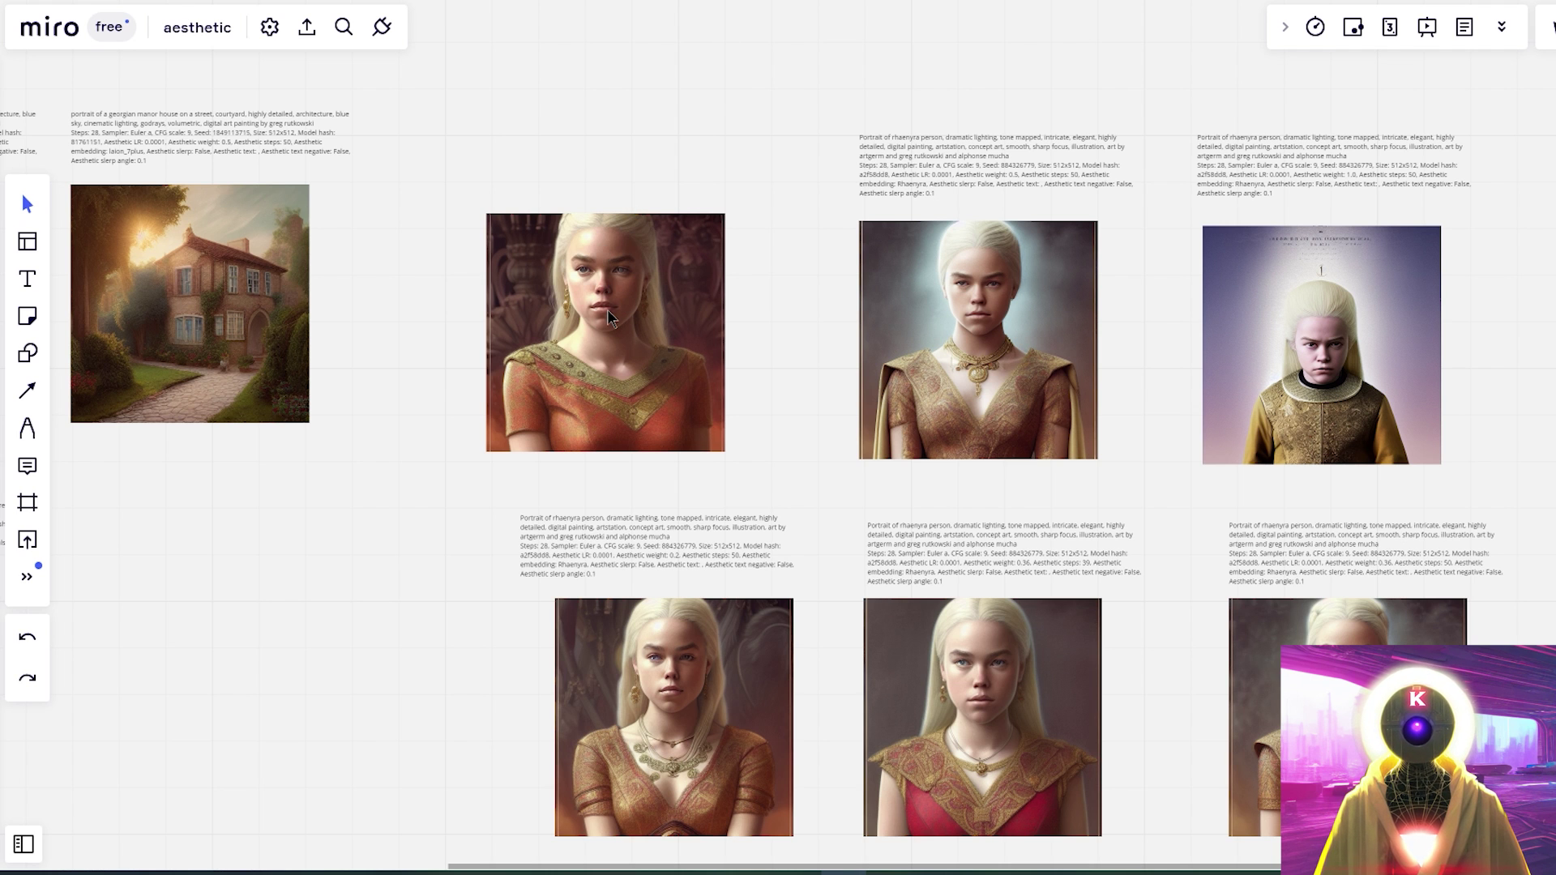
{"action": "left_click", "coordinate": [609, 315]}
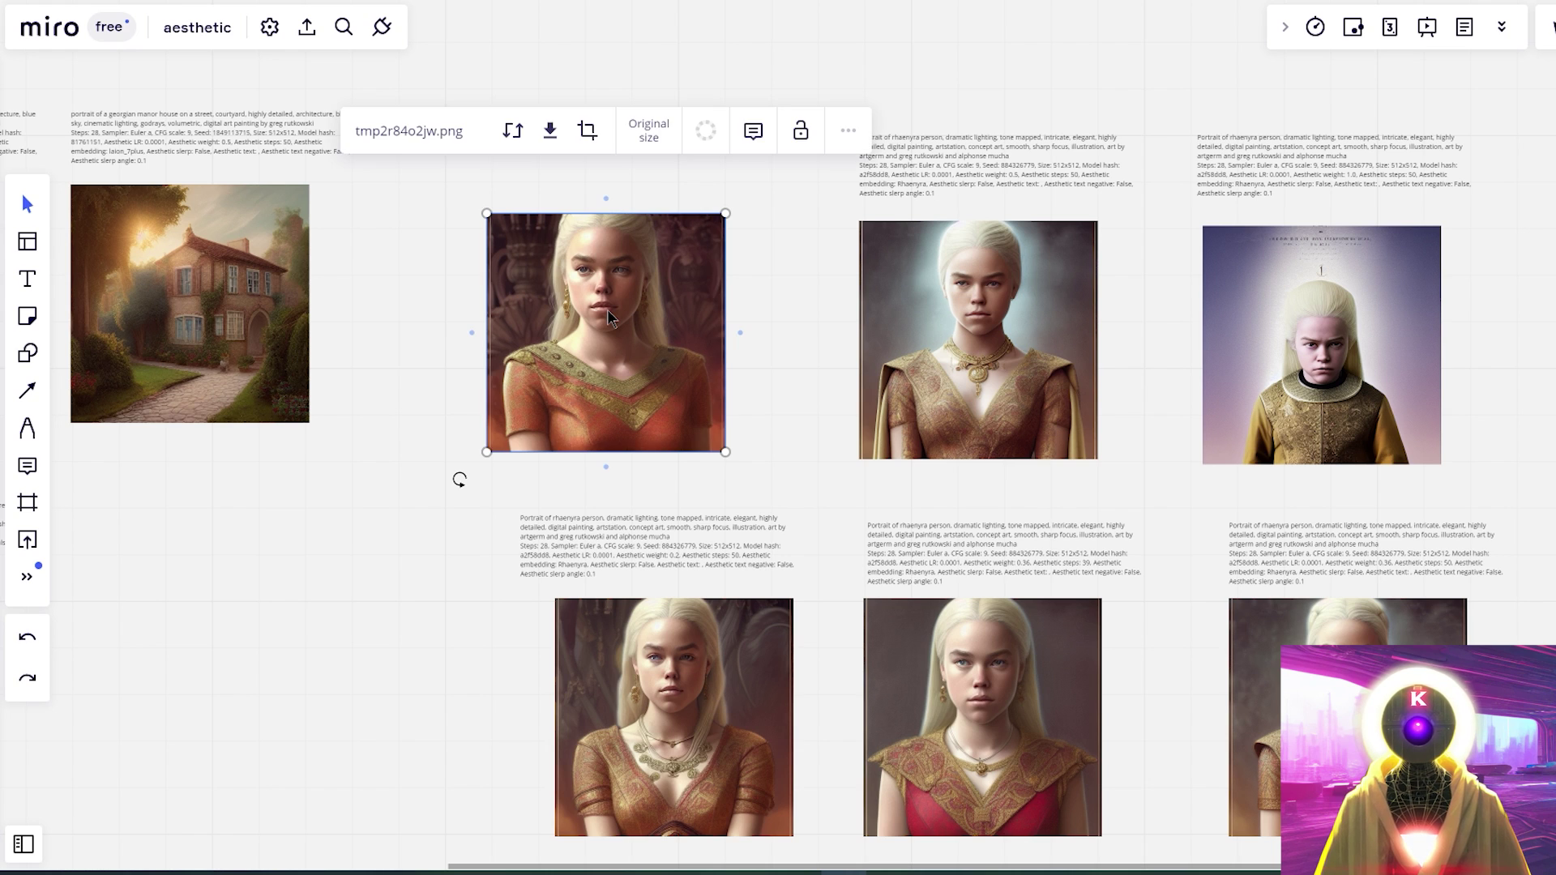
{"action": "left_click", "coordinate": [827, 430]}
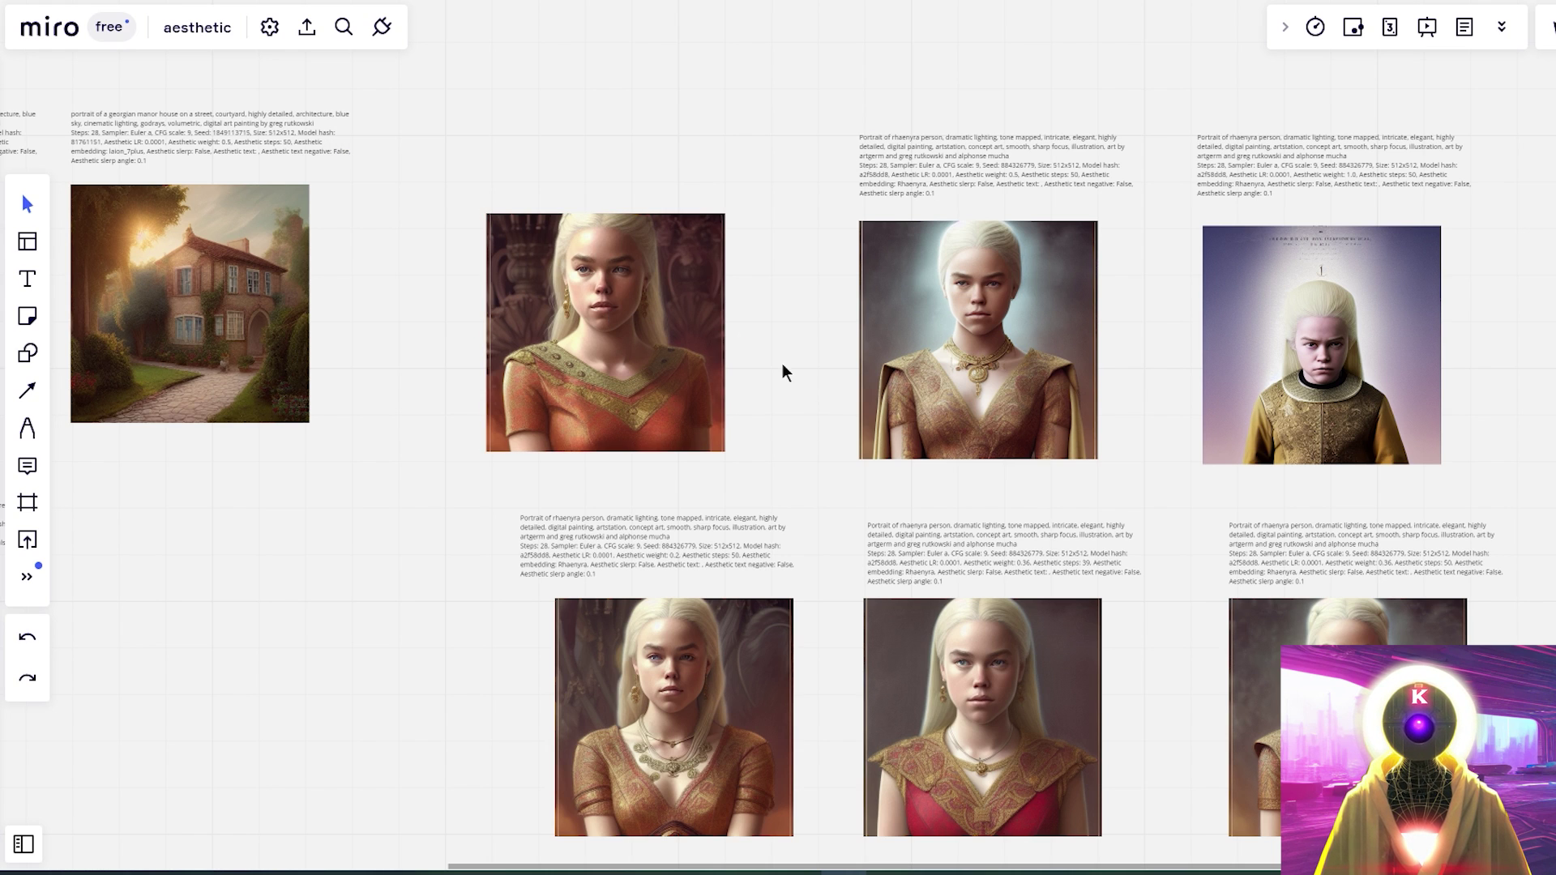
{"action": "left_click", "coordinate": [691, 332]}
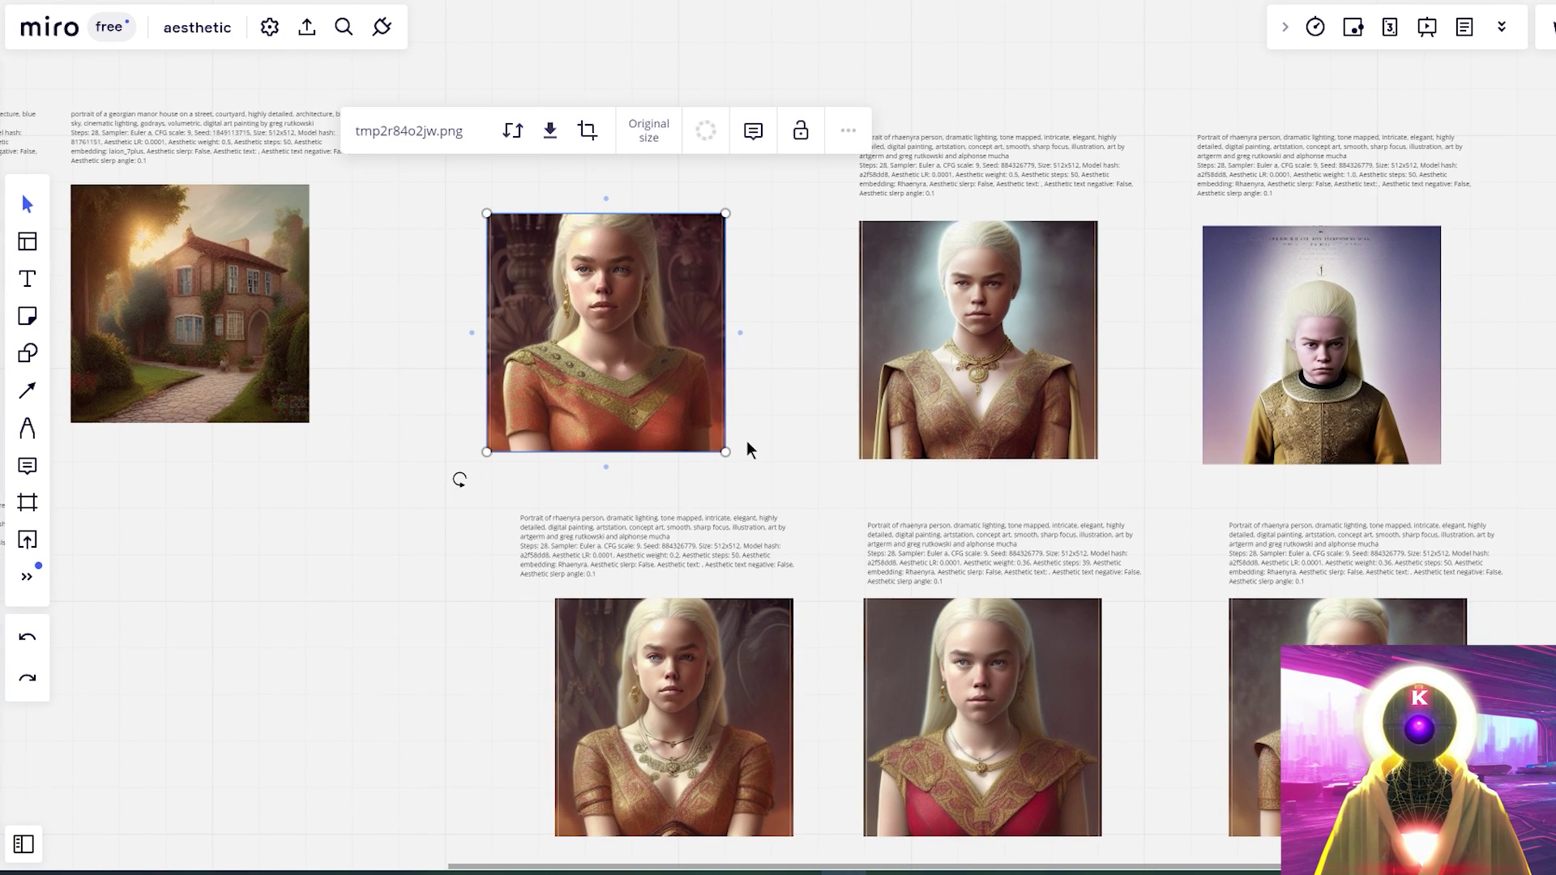
{"action": "scroll", "coordinate": [746, 440], "scroll_direction": "up", "scroll_amount": 3}
{"action": "scroll", "coordinate": [786, 381], "scroll_direction": "down", "scroll_amount": 3}
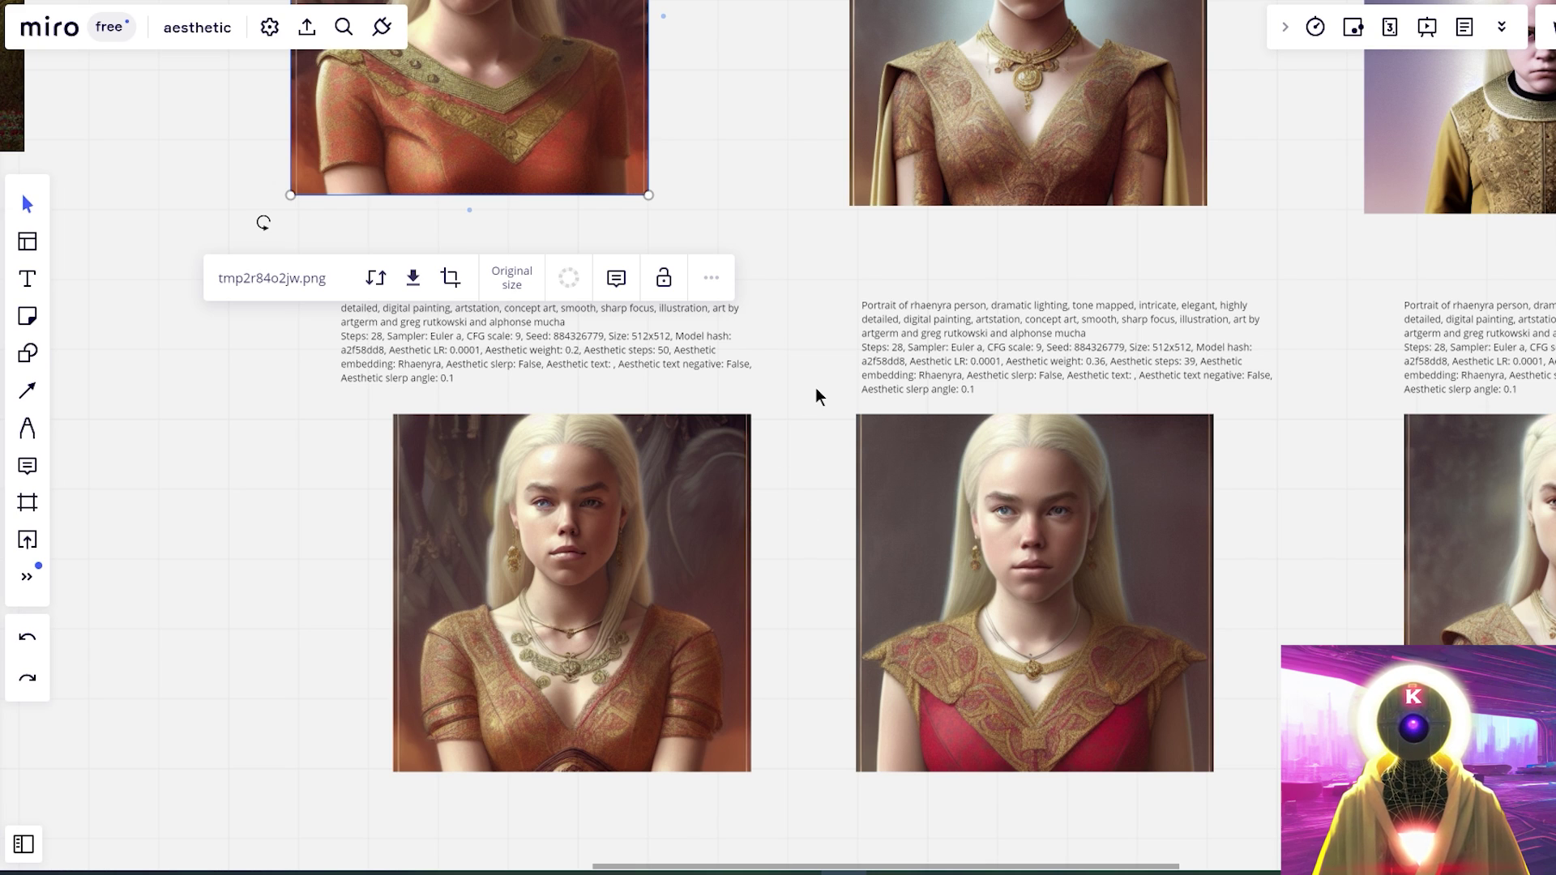
{"action": "left_click", "coordinate": [815, 388]}
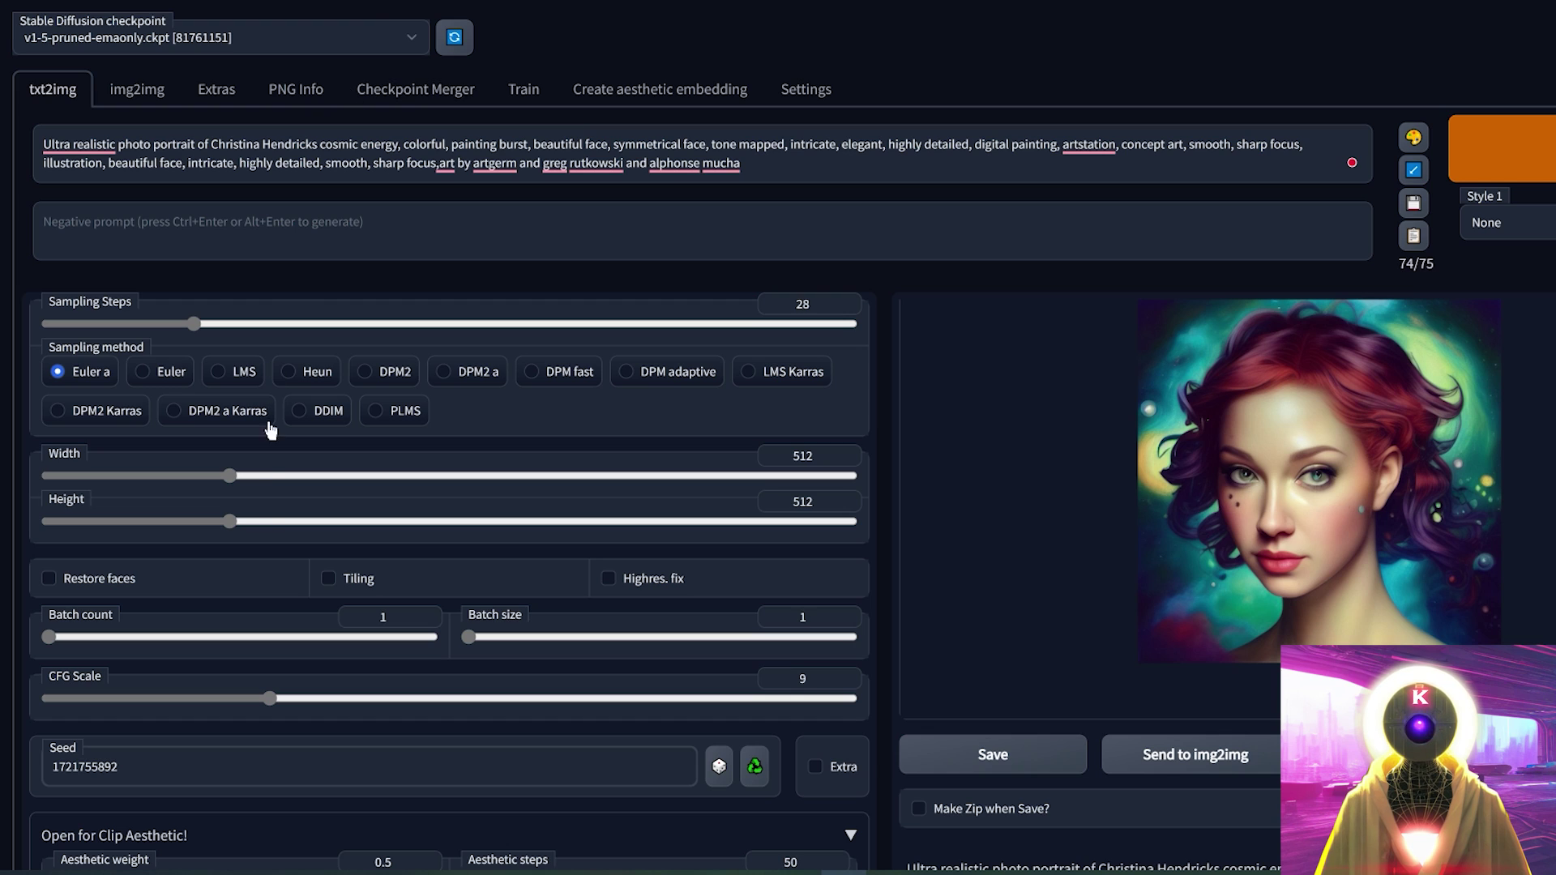
- Lower Aesthetic weight from 0.5 to 0.23, then return to the board's next portrait row
{"action": "scroll", "coordinate": [214, 622], "scroll_direction": "down", "scroll_amount": 5}
{"action": "left_click_drag", "start_coordinate": [245, 542], "coordinate": [172, 541]}
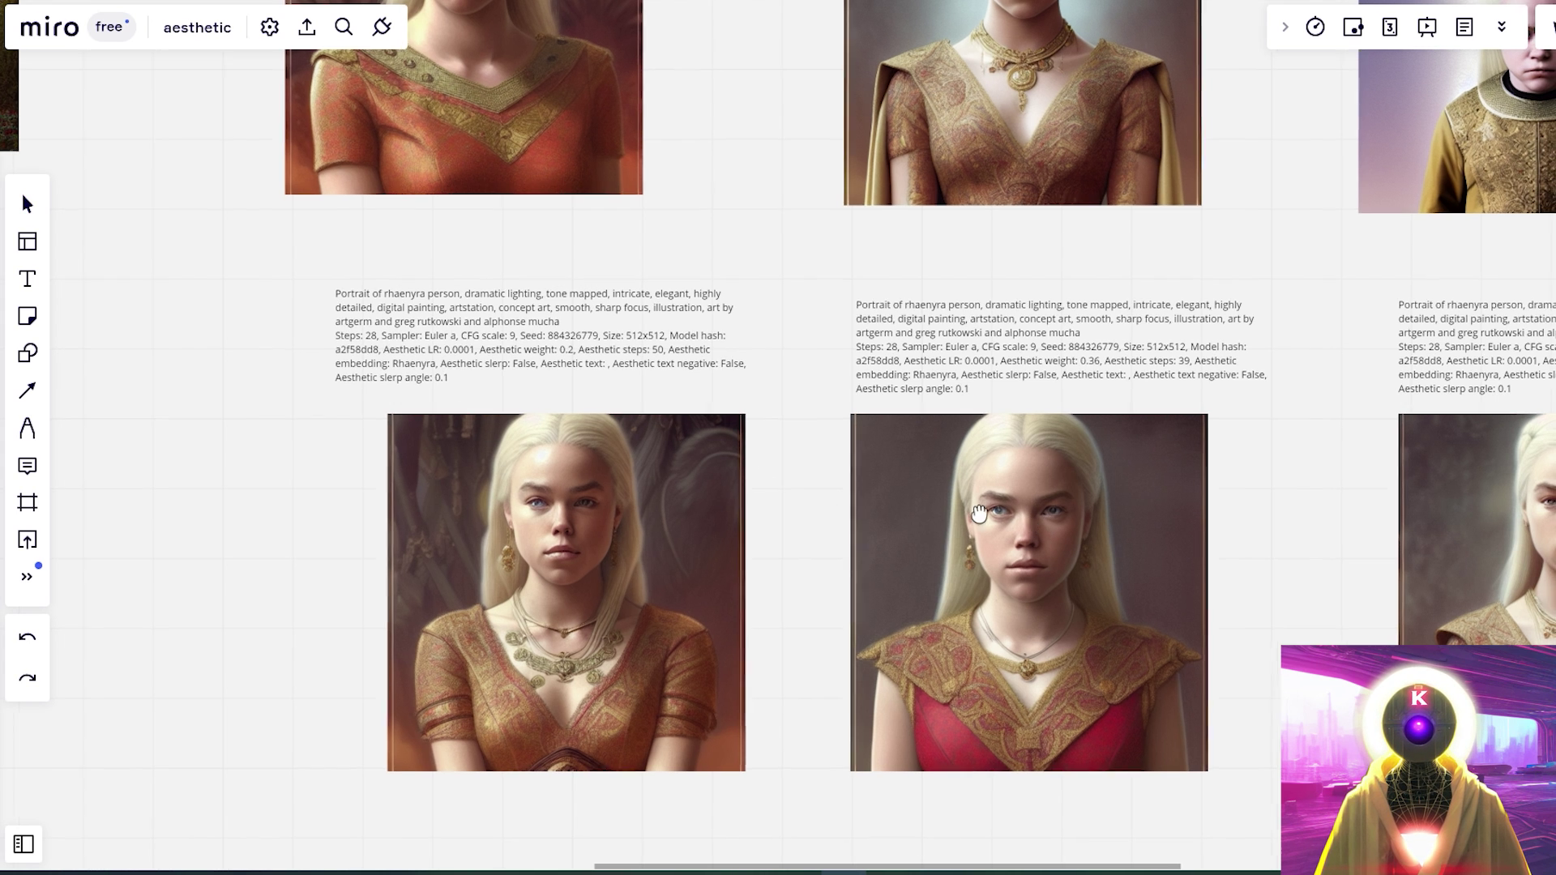
{"action": "scroll", "coordinate": [973, 454], "scroll_direction": "right", "scroll_amount": 3}
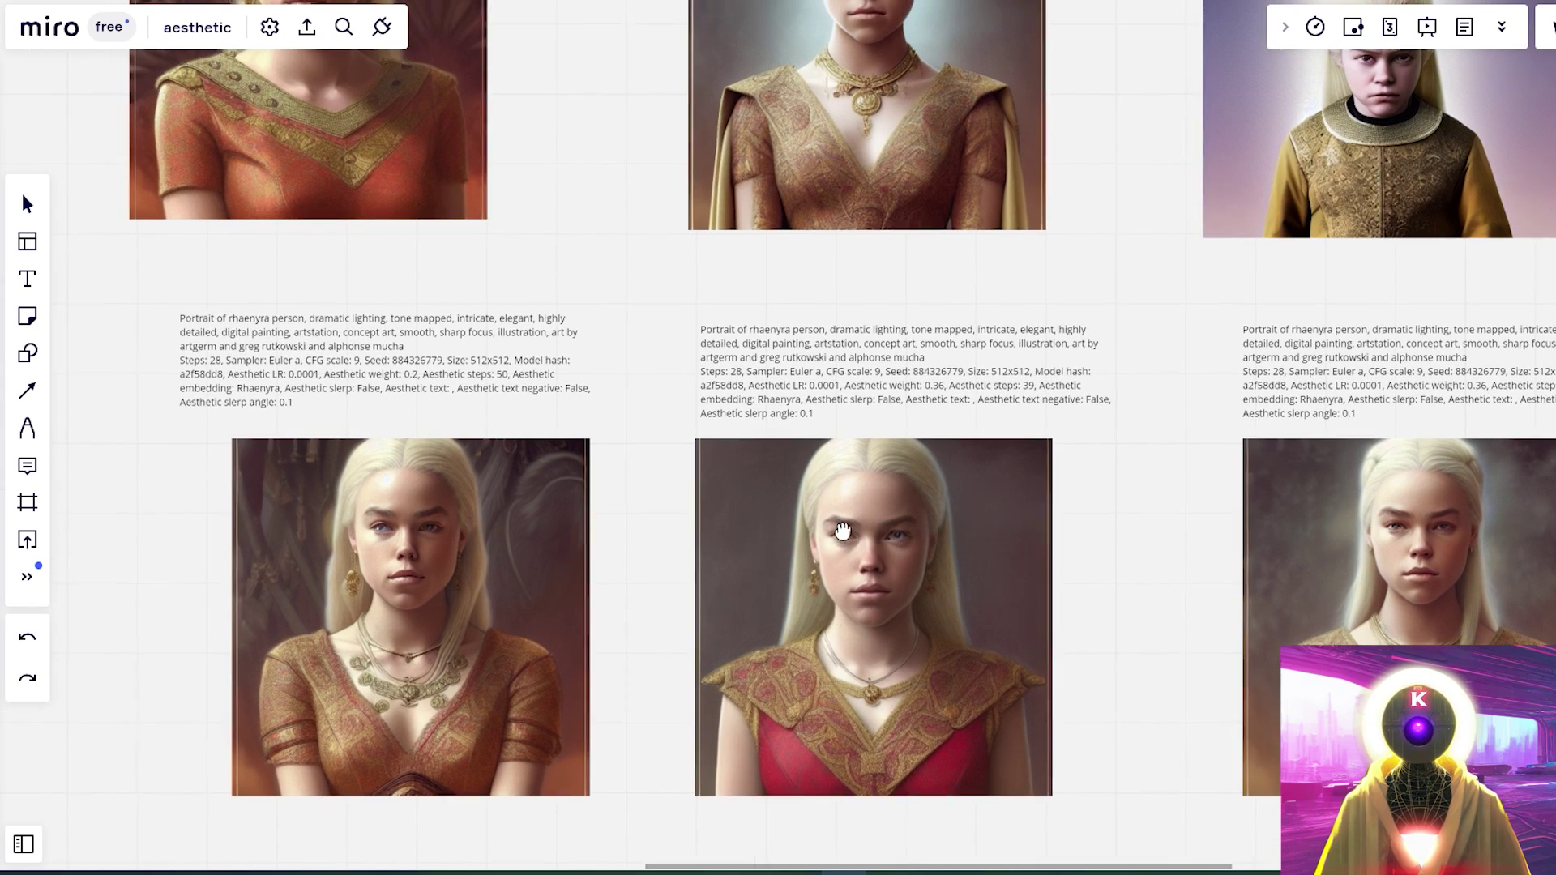
{"action": "scroll", "coordinate": [1403, 619], "scroll_direction": "left", "scroll_amount": 1}
{"action": "scroll", "coordinate": [1403, 619], "scroll_direction": "up", "scroll_amount": 1}
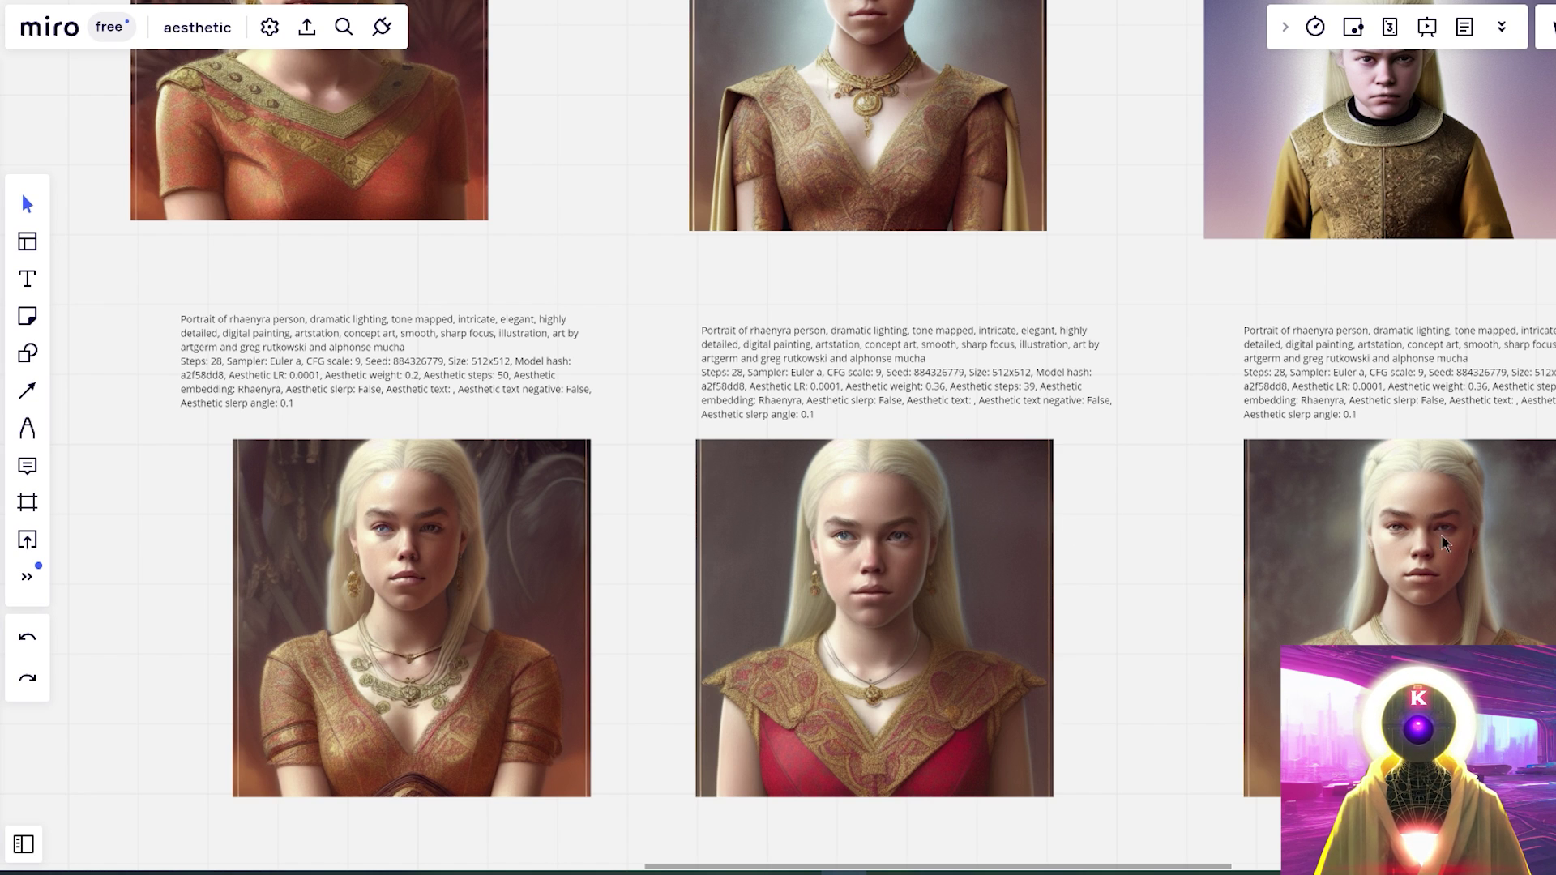
- Inspect the left and middle warm-lit red-dress Rhaenyra portraits
{"action": "scroll", "coordinate": [802, 476], "scroll_direction": "down", "scroll_amount": 8}
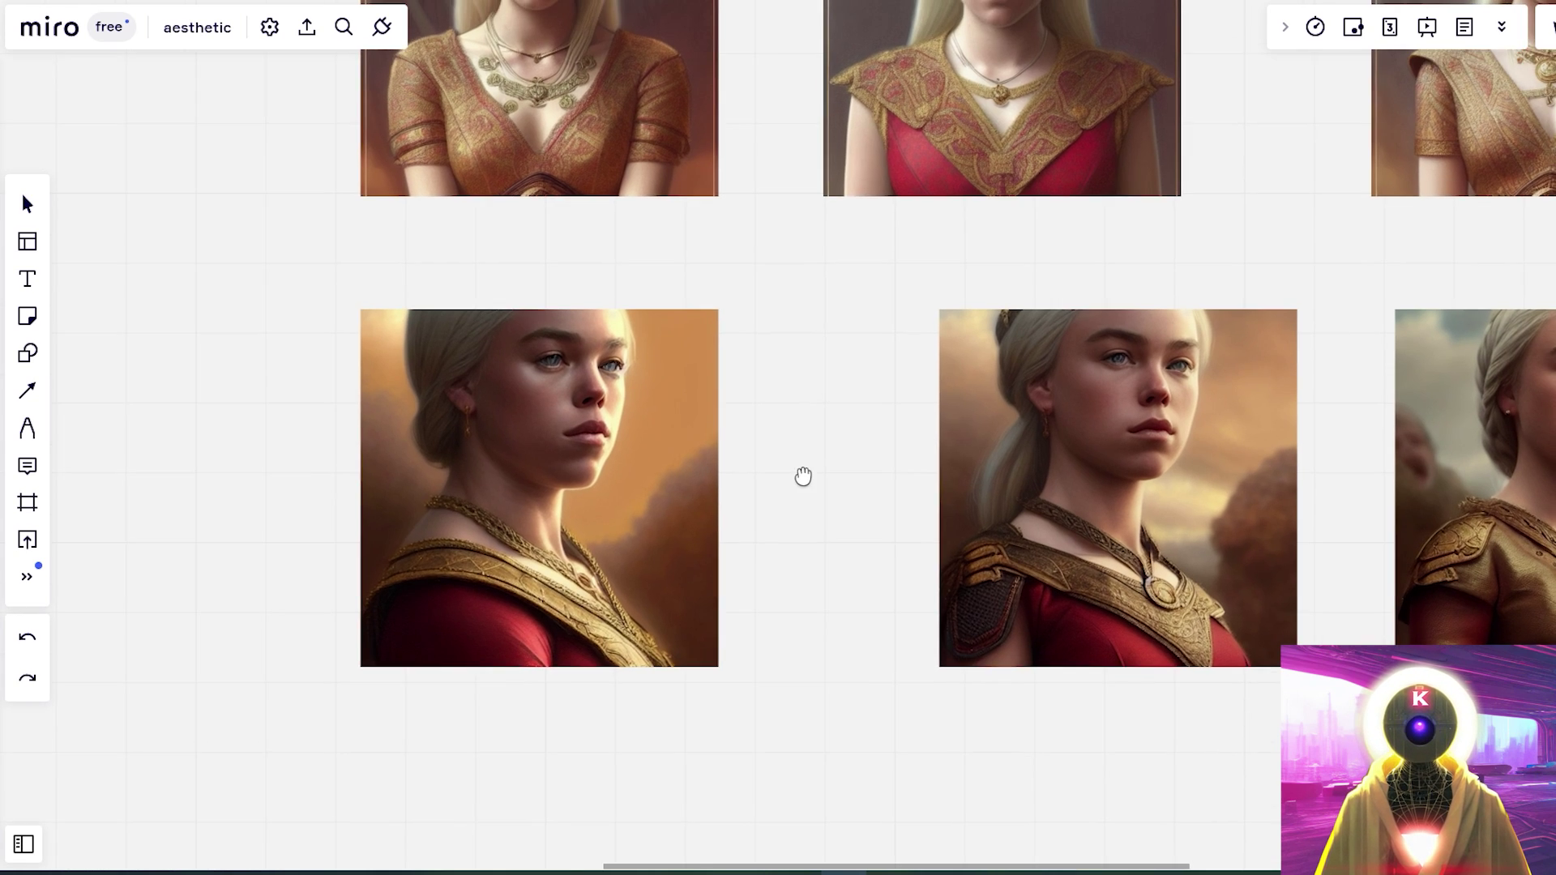
{"action": "left_click", "coordinate": [508, 489]}
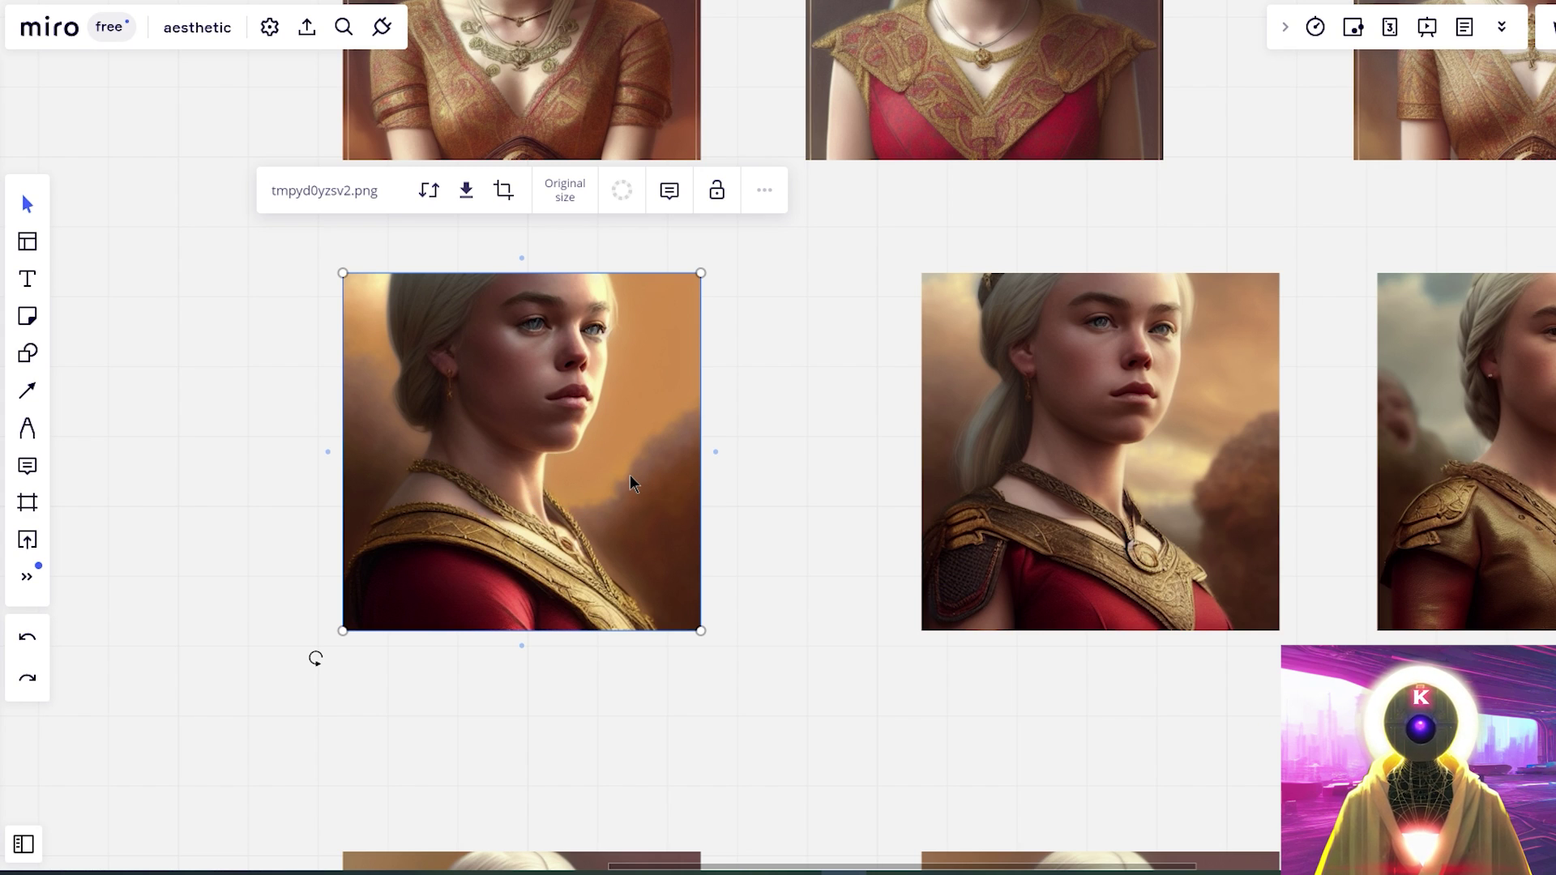
{"action": "scroll", "coordinate": [778, 478], "scroll_direction": "right", "scroll_amount": 3}
{"action": "left_click", "coordinate": [922, 484]}
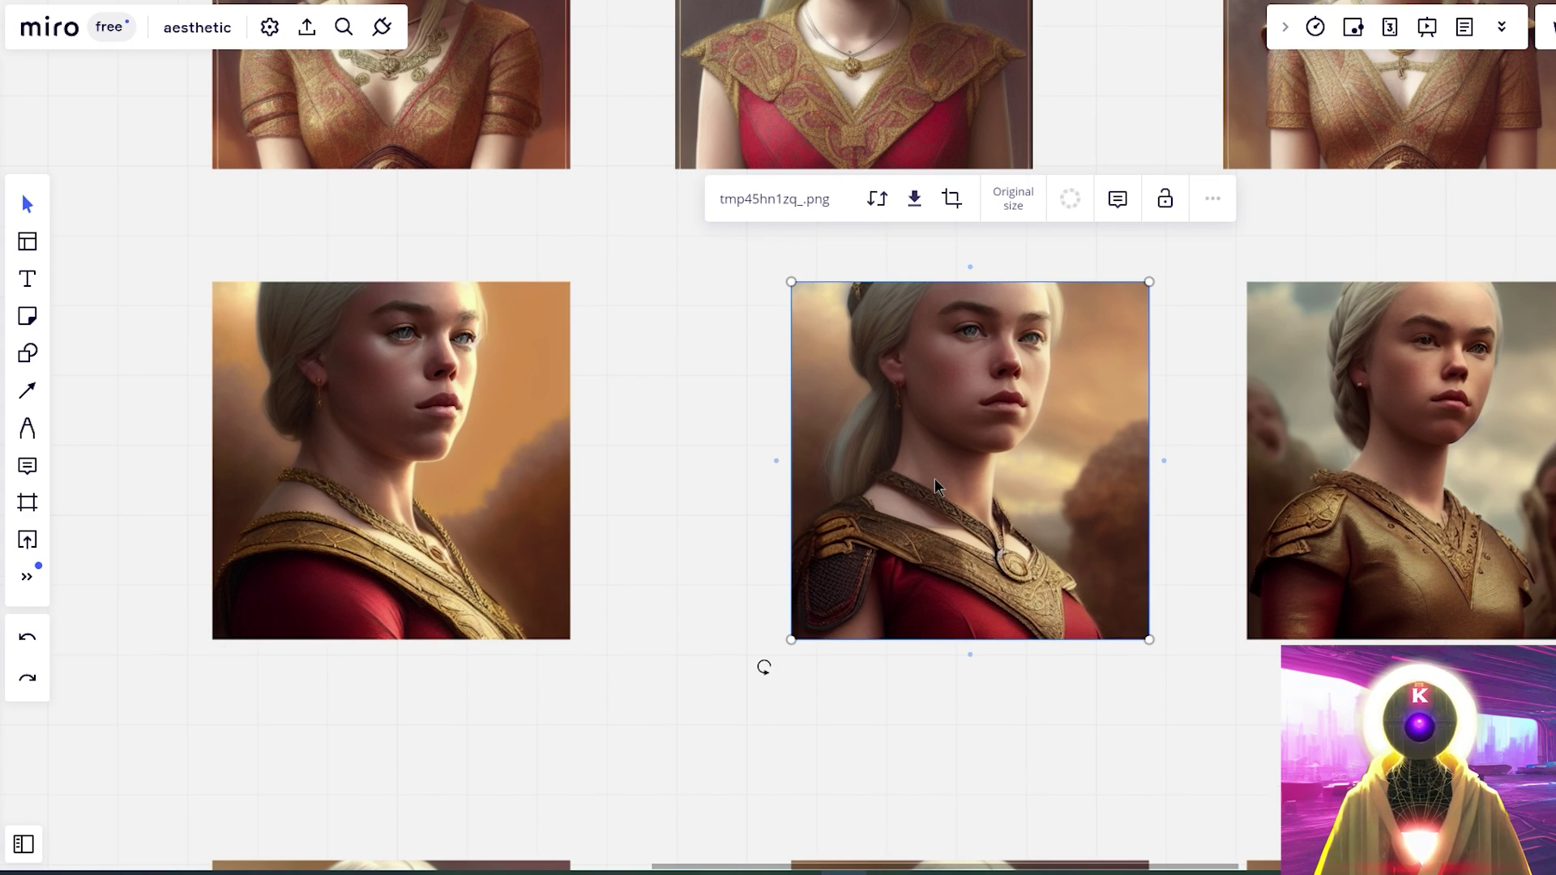
{"action": "left_click", "coordinate": [538, 434]}
{"action": "left_click", "coordinate": [889, 456]}
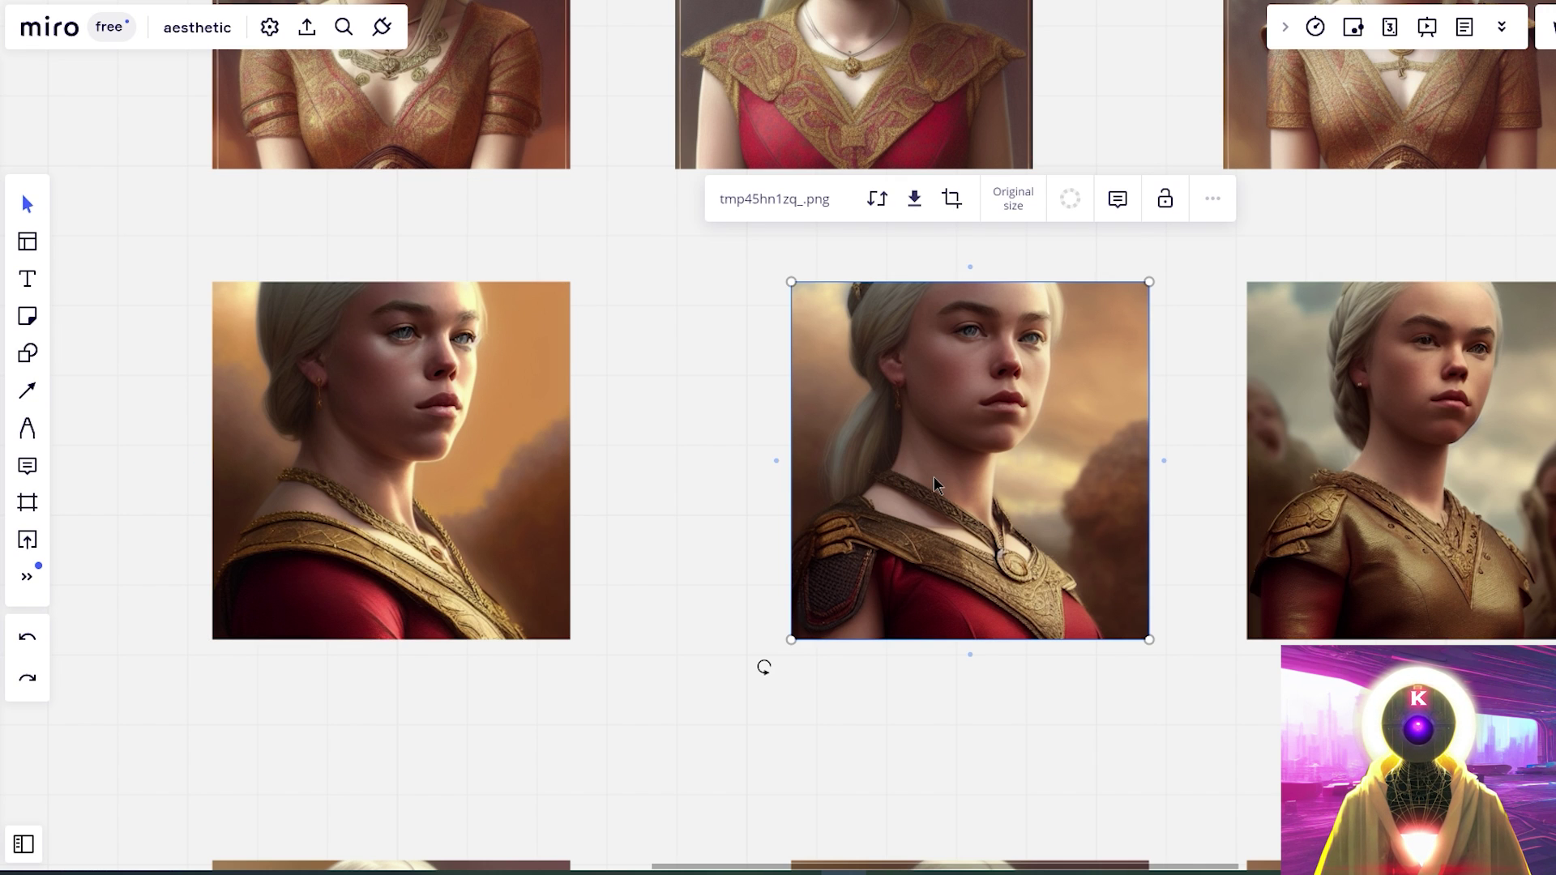
- Inspect the golden armour portraits further right, then revisit the red-dress portraits
{"action": "scroll", "coordinate": [933, 478], "scroll_direction": "right", "scroll_amount": 8}
{"action": "left_click", "coordinate": [964, 508]}
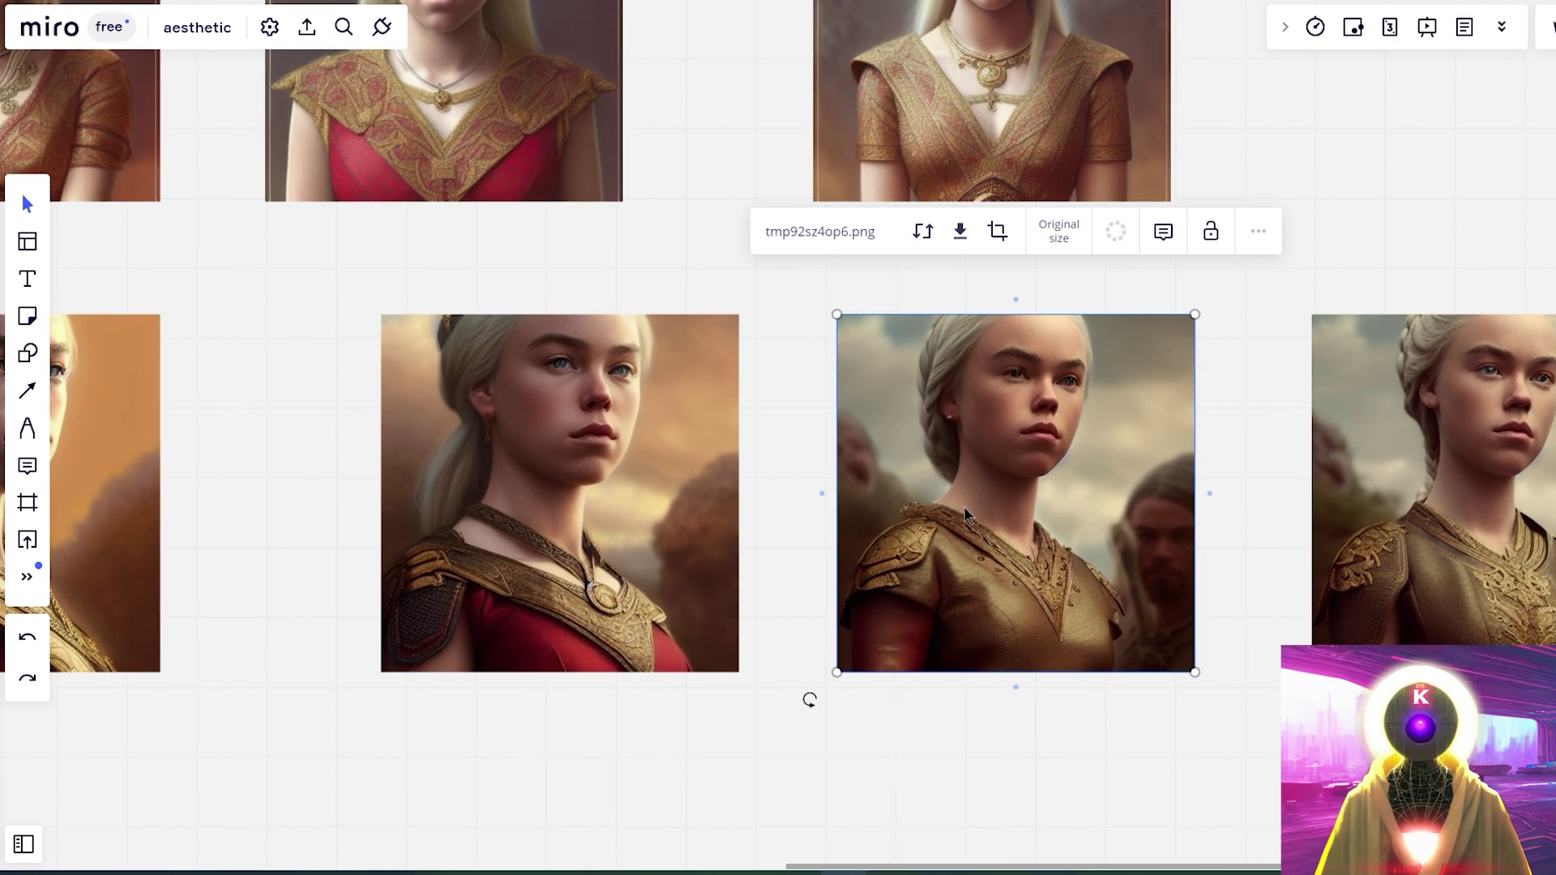
{"action": "left_click", "coordinate": [1411, 475]}
{"action": "scroll", "coordinate": [1139, 514], "scroll_direction": "right", "scroll_amount": 7}
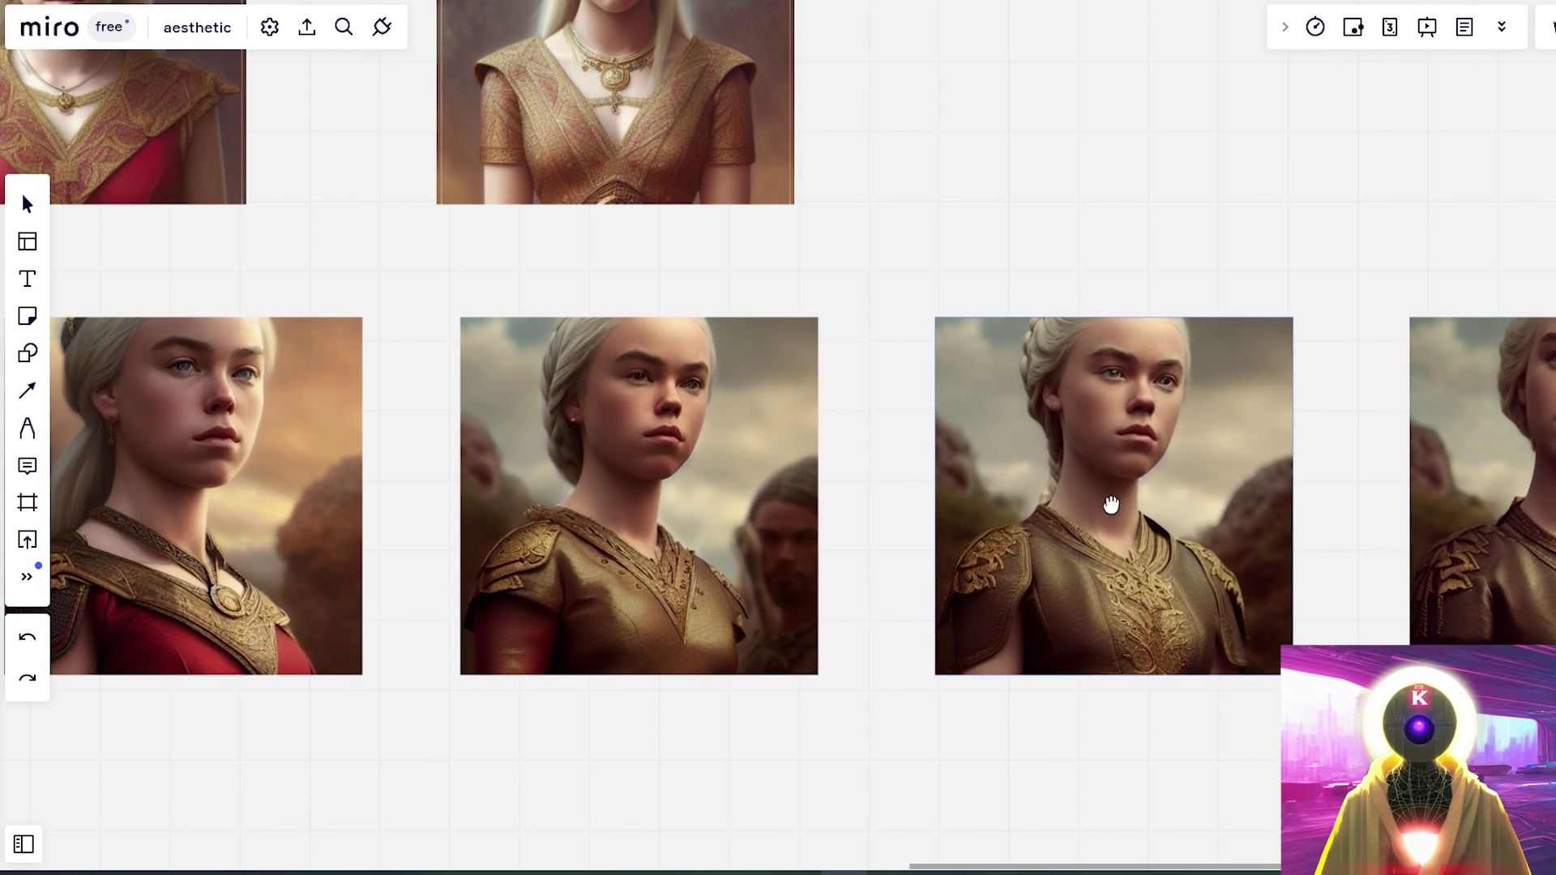
{"action": "scroll", "coordinate": [1111, 504], "scroll_direction": "right", "scroll_amount": 11}
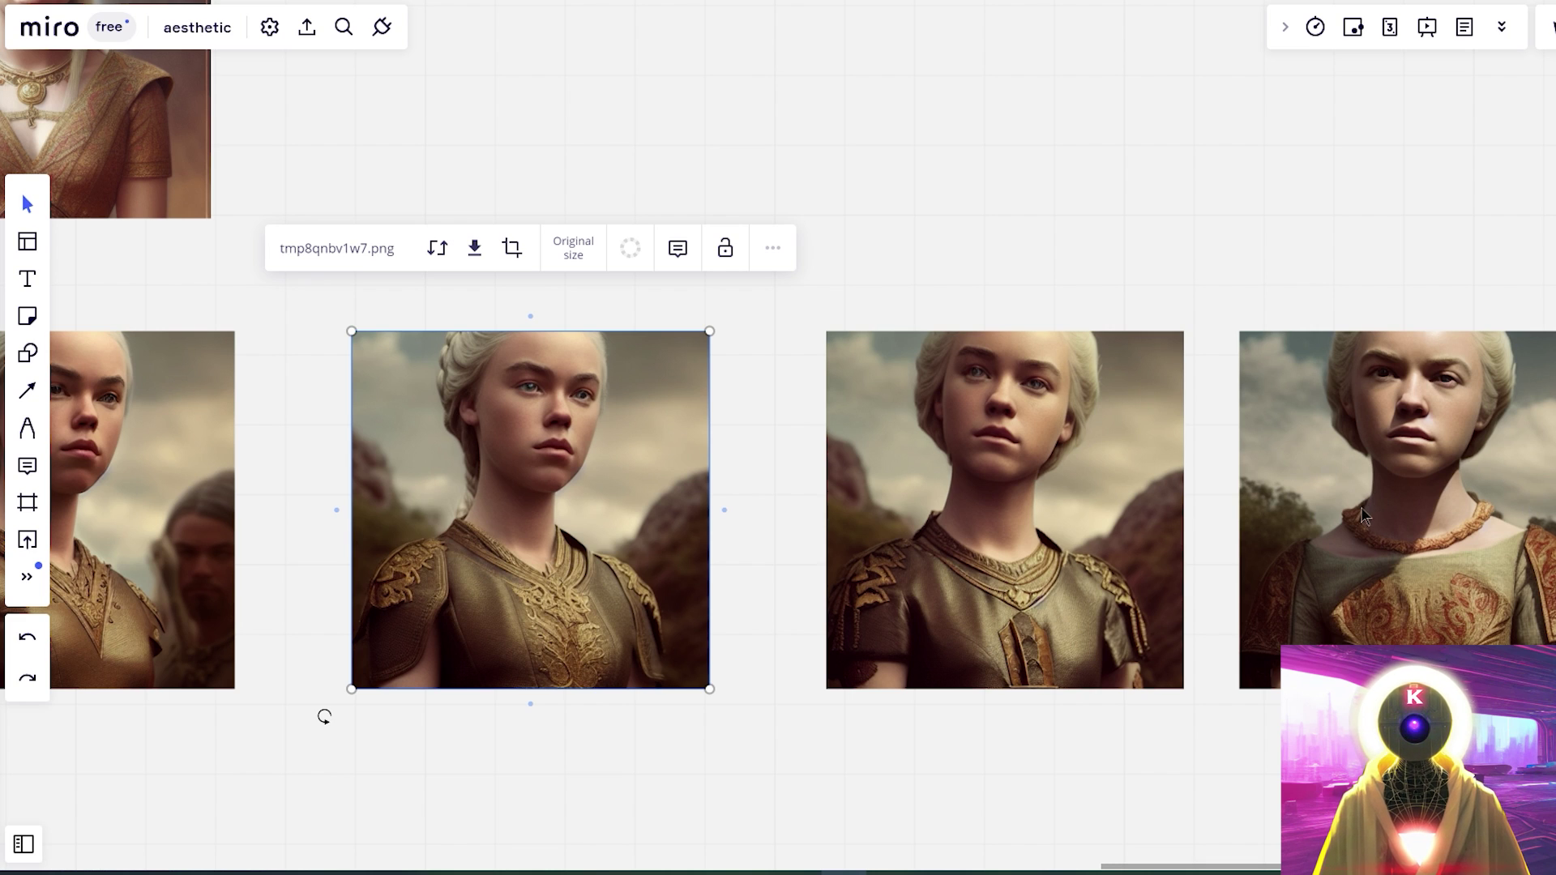
{"action": "scroll", "coordinate": [1269, 515], "scroll_direction": "left", "scroll_amount": 18}
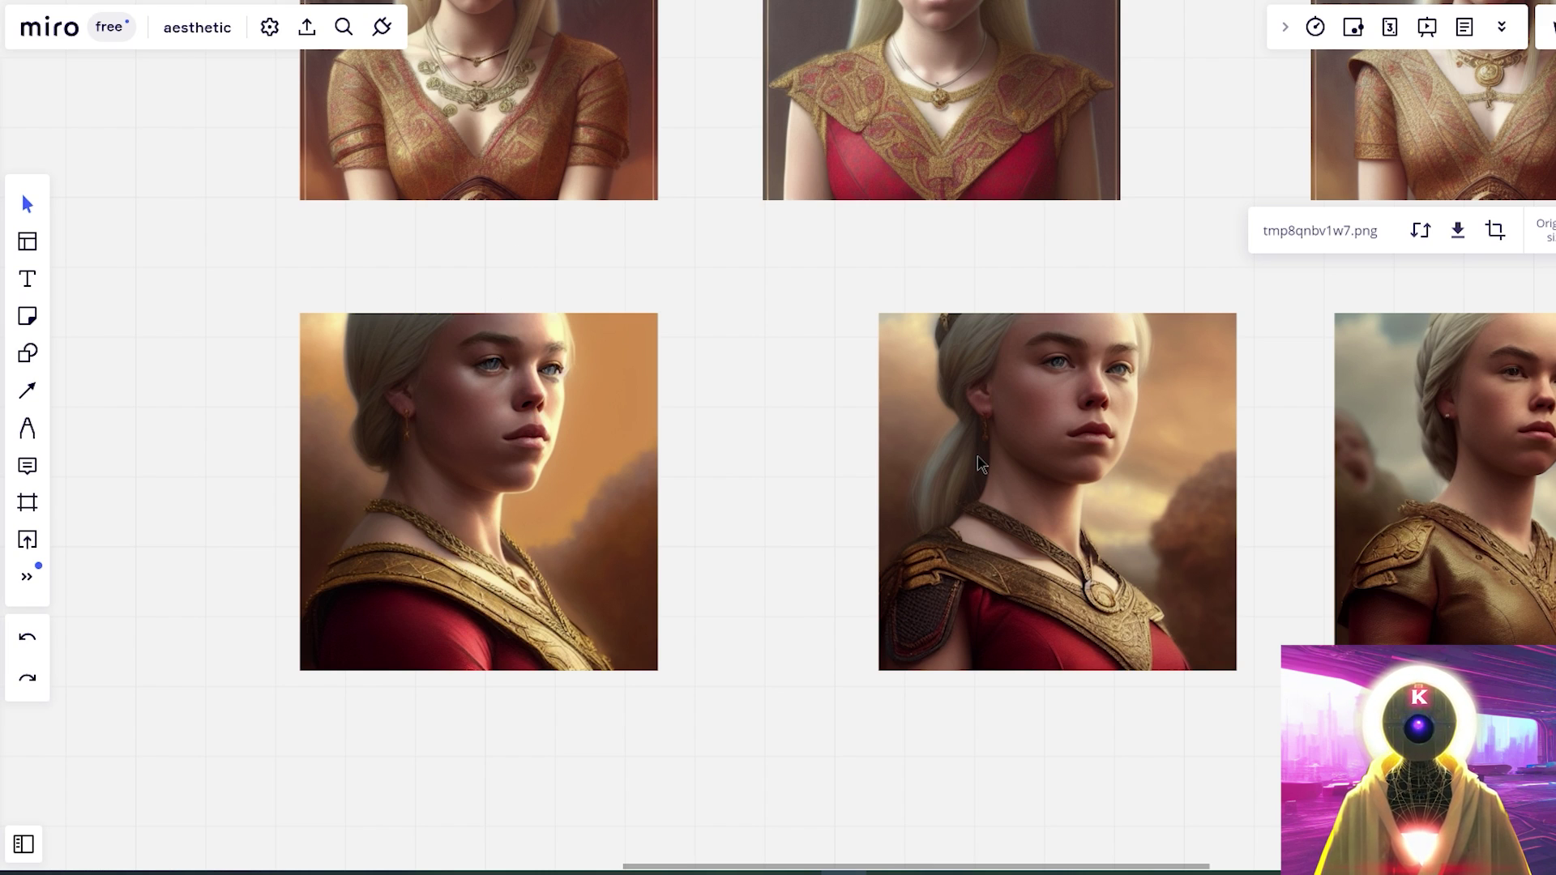
{"action": "left_click", "coordinate": [1050, 456]}
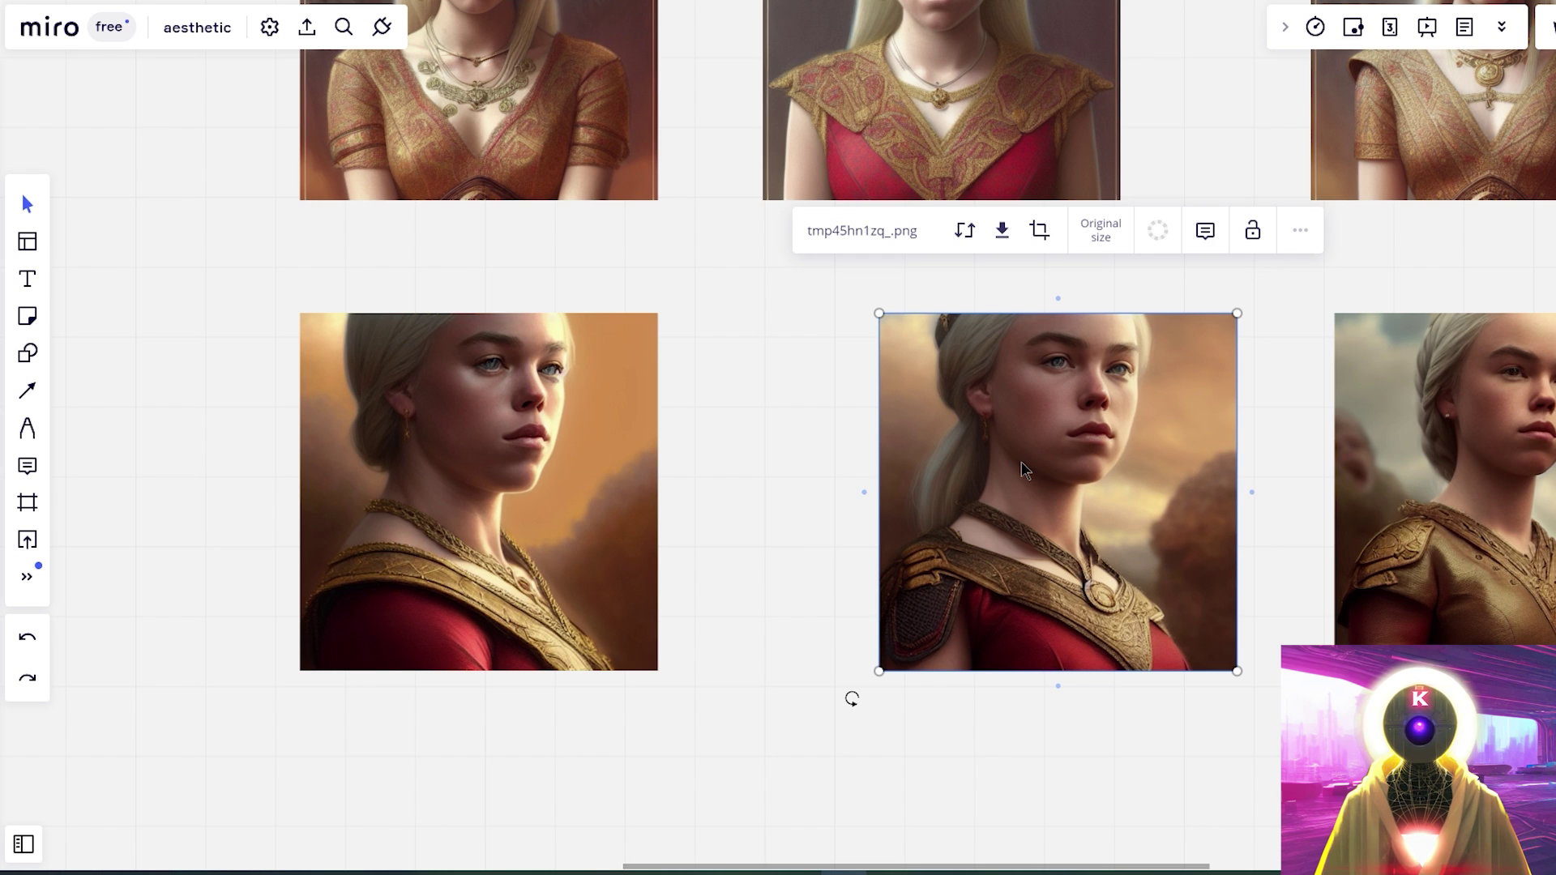
{"action": "left_click", "coordinate": [478, 486]}
- Move down to the long-haired red-dress row and inspect its left and middle portraits
{"action": "left_click_drag", "start_coordinate": [826, 661], "coordinate": [816, 375]}
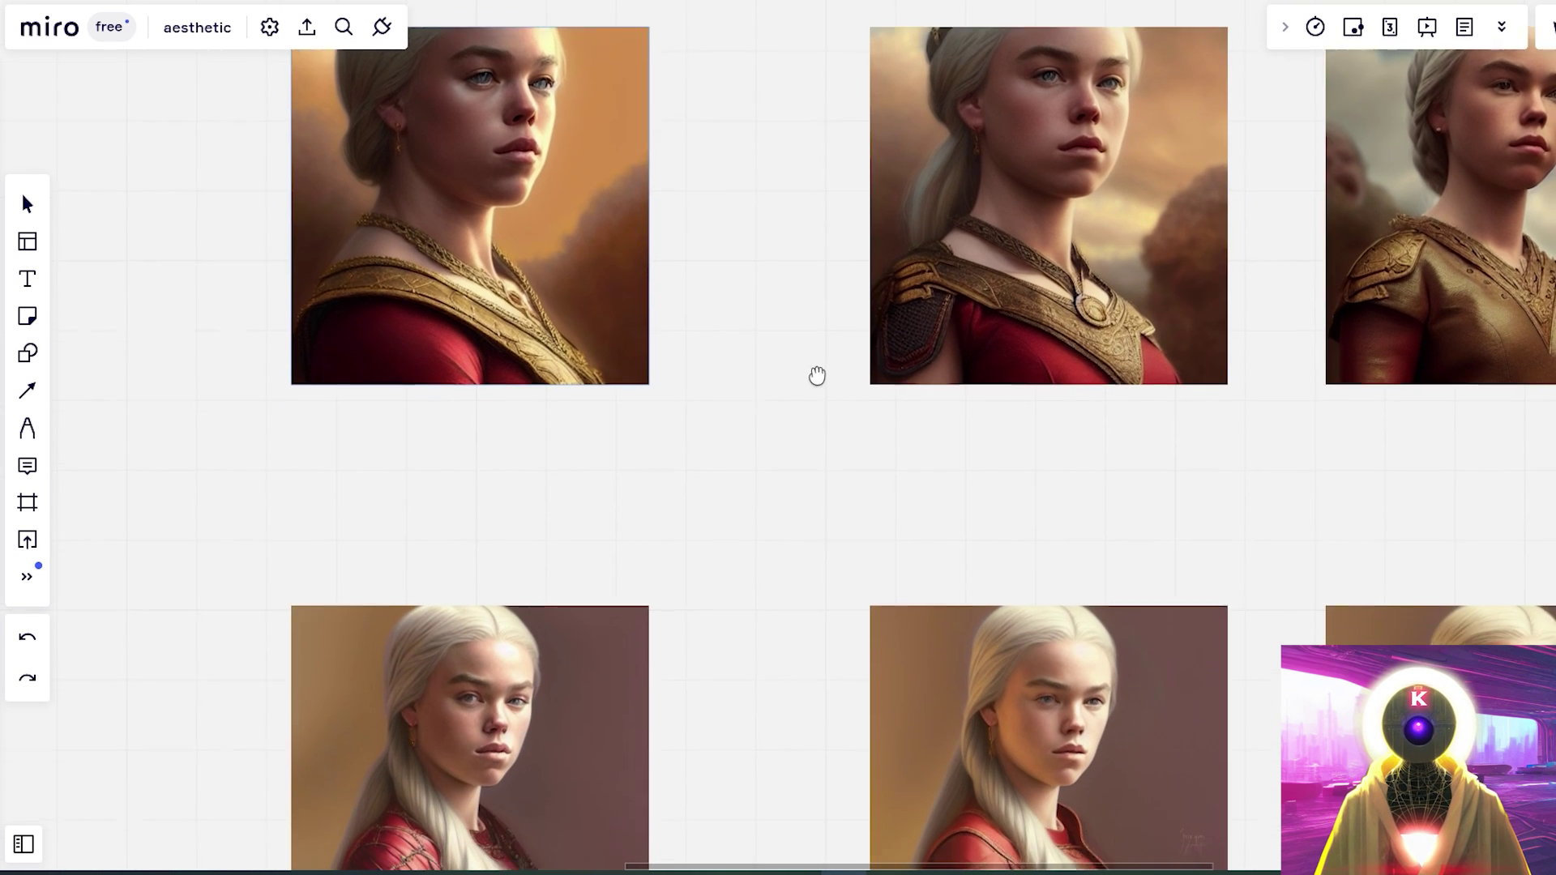
{"action": "left_click_drag", "start_coordinate": [772, 560], "coordinate": [778, 355]}
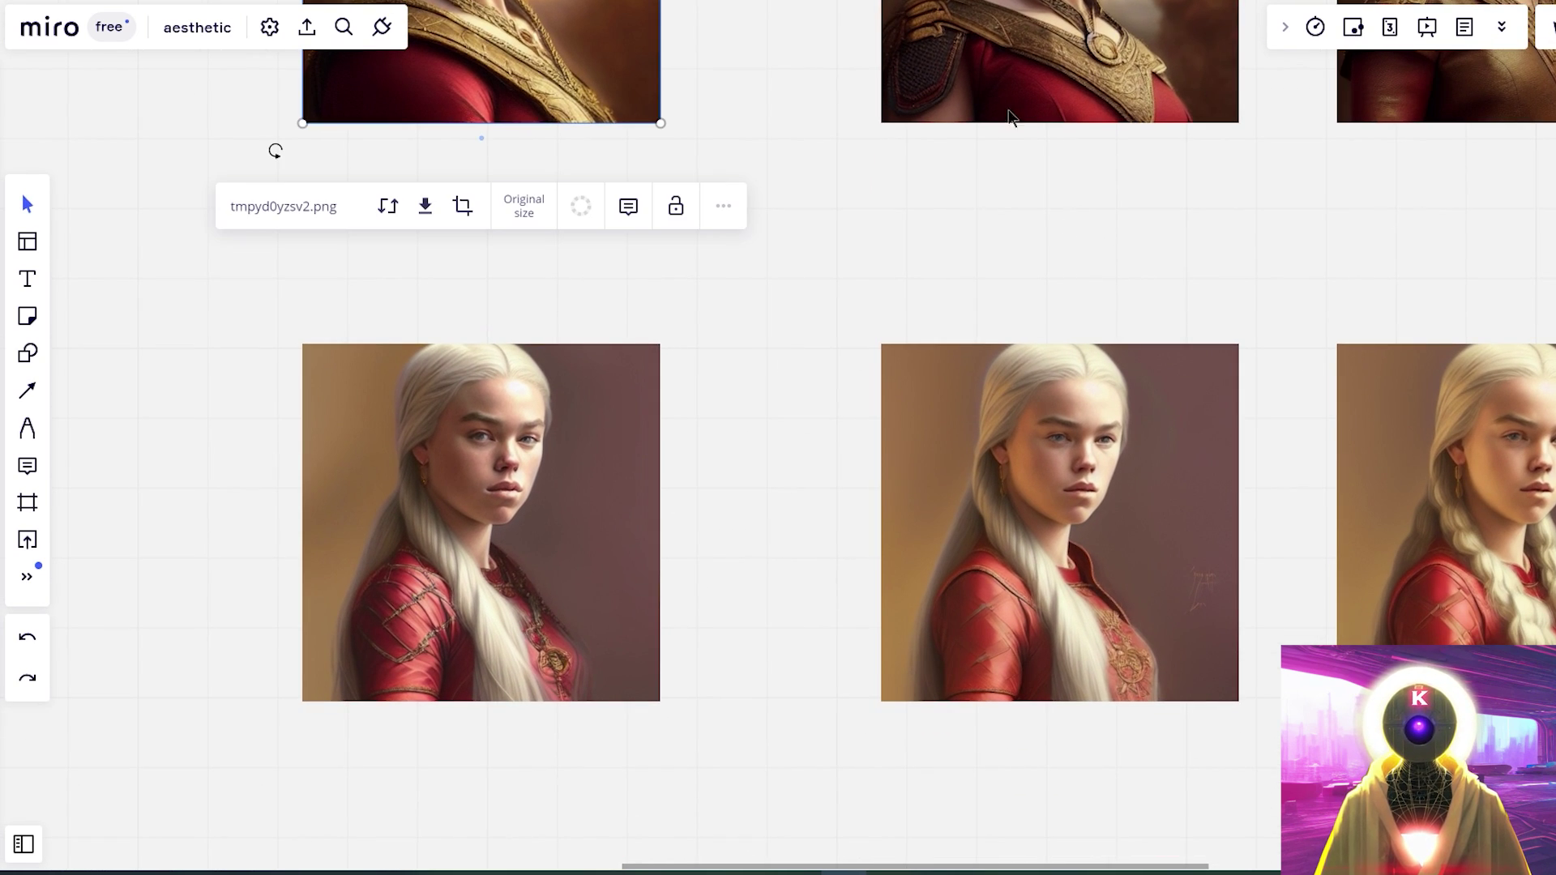
{"action": "left_click", "coordinate": [537, 502]}
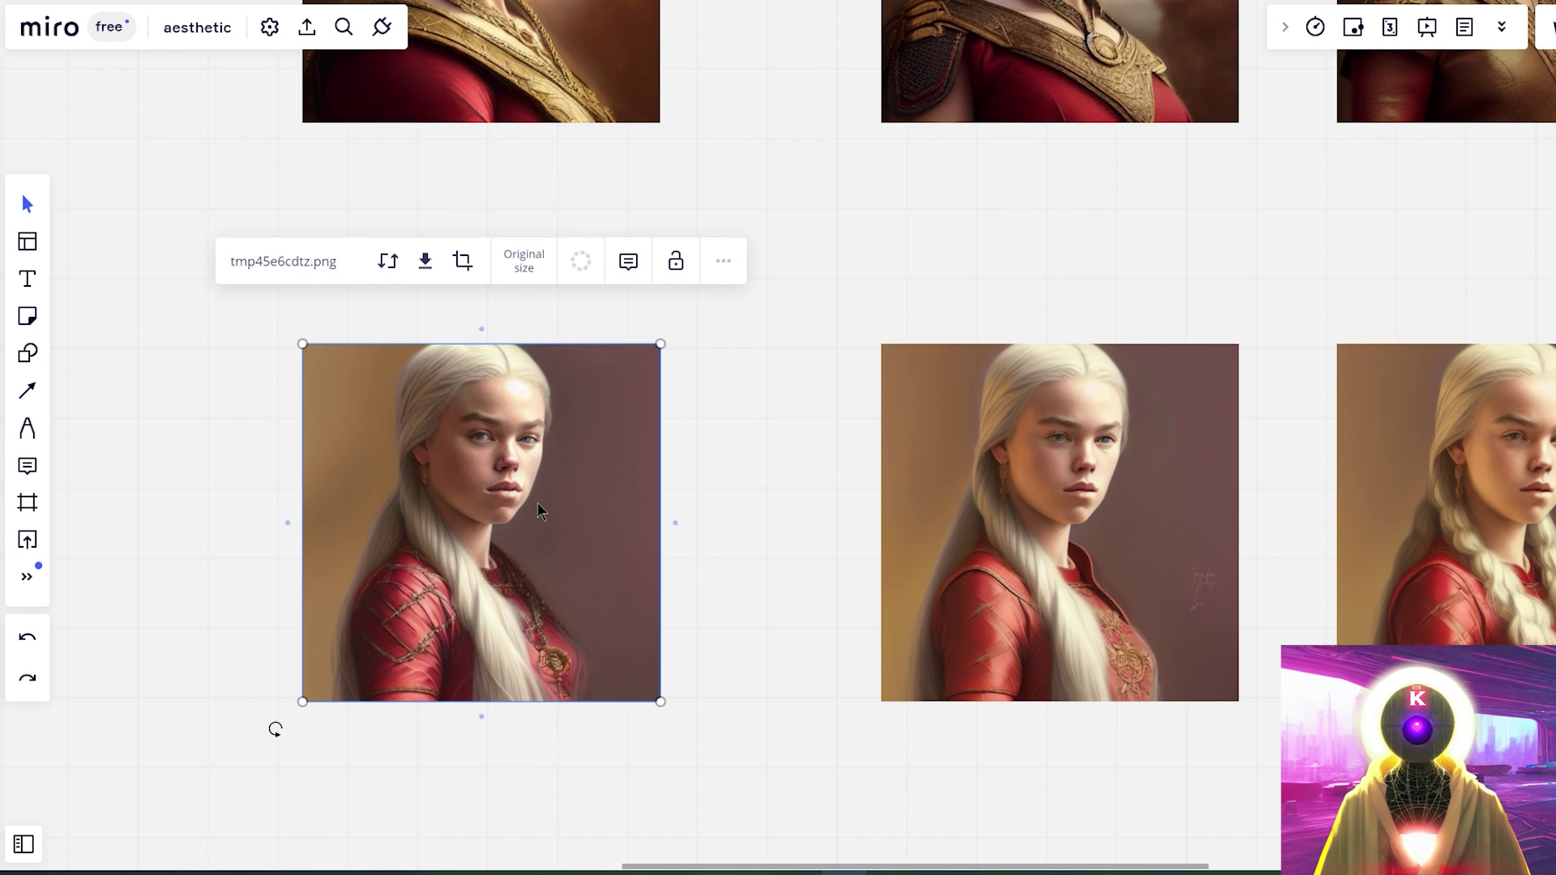
{"action": "left_click", "coordinate": [1051, 559]}
{"action": "left_click", "coordinate": [1029, 492]}
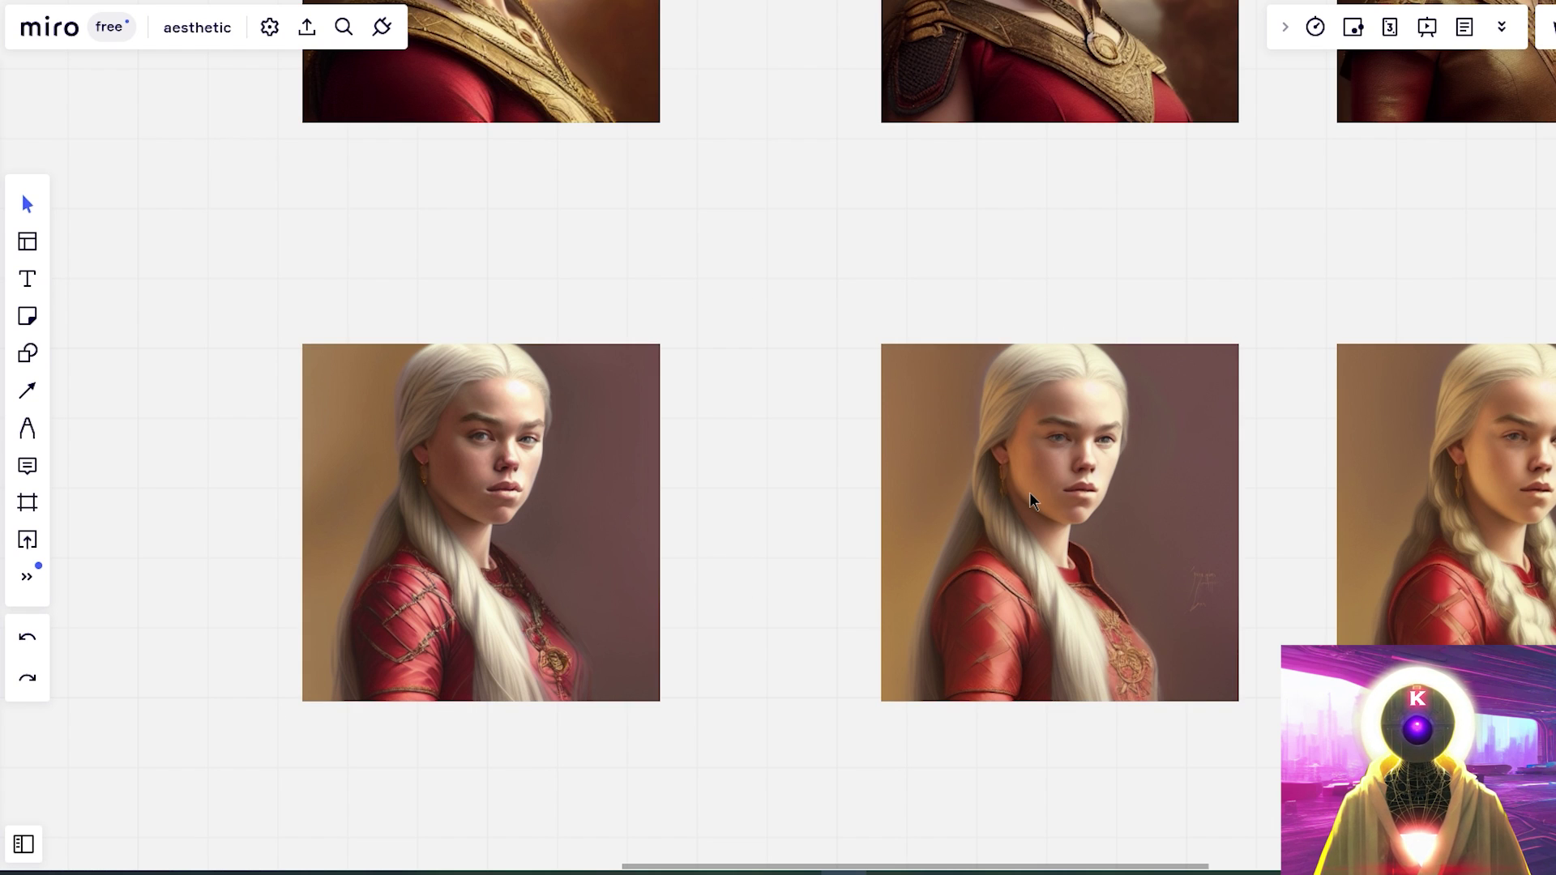
{"action": "left_click", "coordinate": [599, 527]}
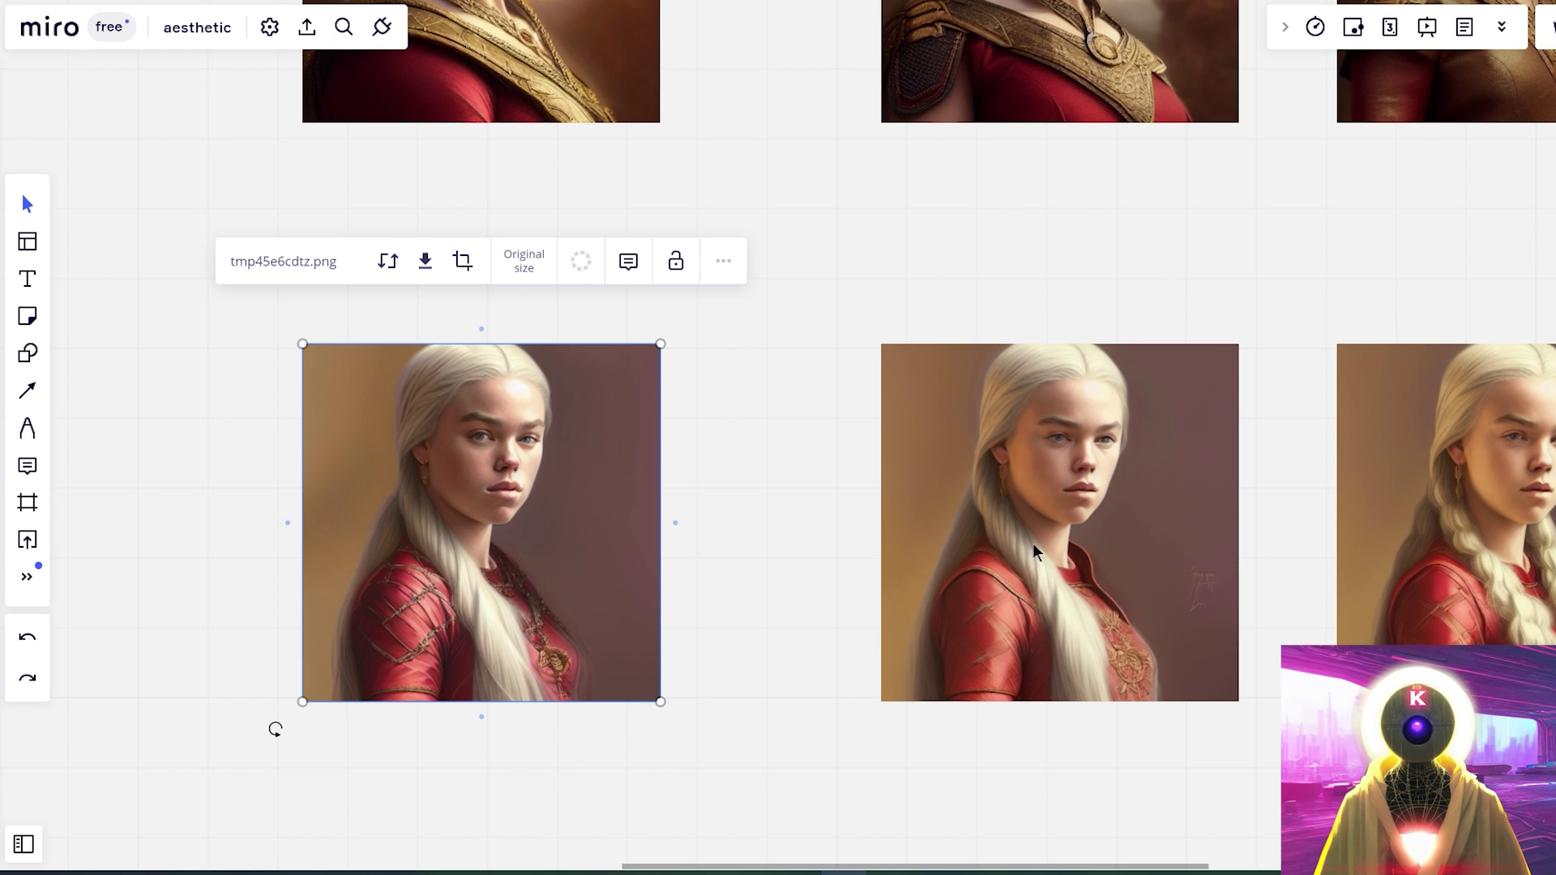
{"action": "scroll", "coordinate": [1022, 535], "scroll_direction": "down", "scroll_amount": 5}
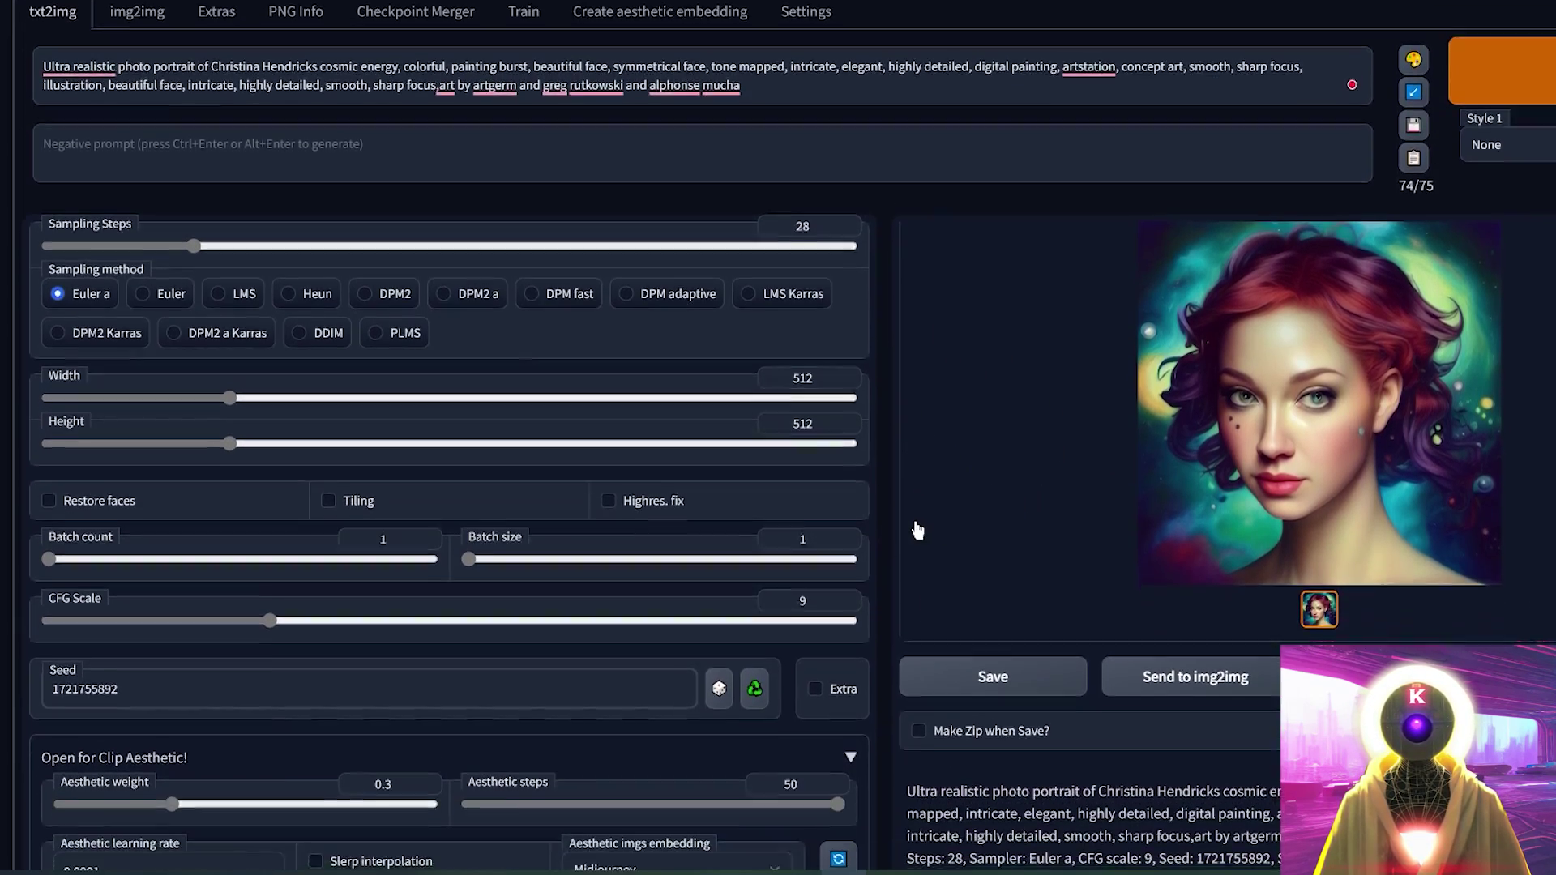
- List the Clip Aesthetic image embeddings: Midjourney, Winternew, aivazovsky, fantasy, glowwave, laion_7plus
{"action": "scroll", "coordinate": [918, 531], "scroll_direction": "down", "scroll_amount": 3}
{"action": "left_click", "coordinate": [737, 611]}
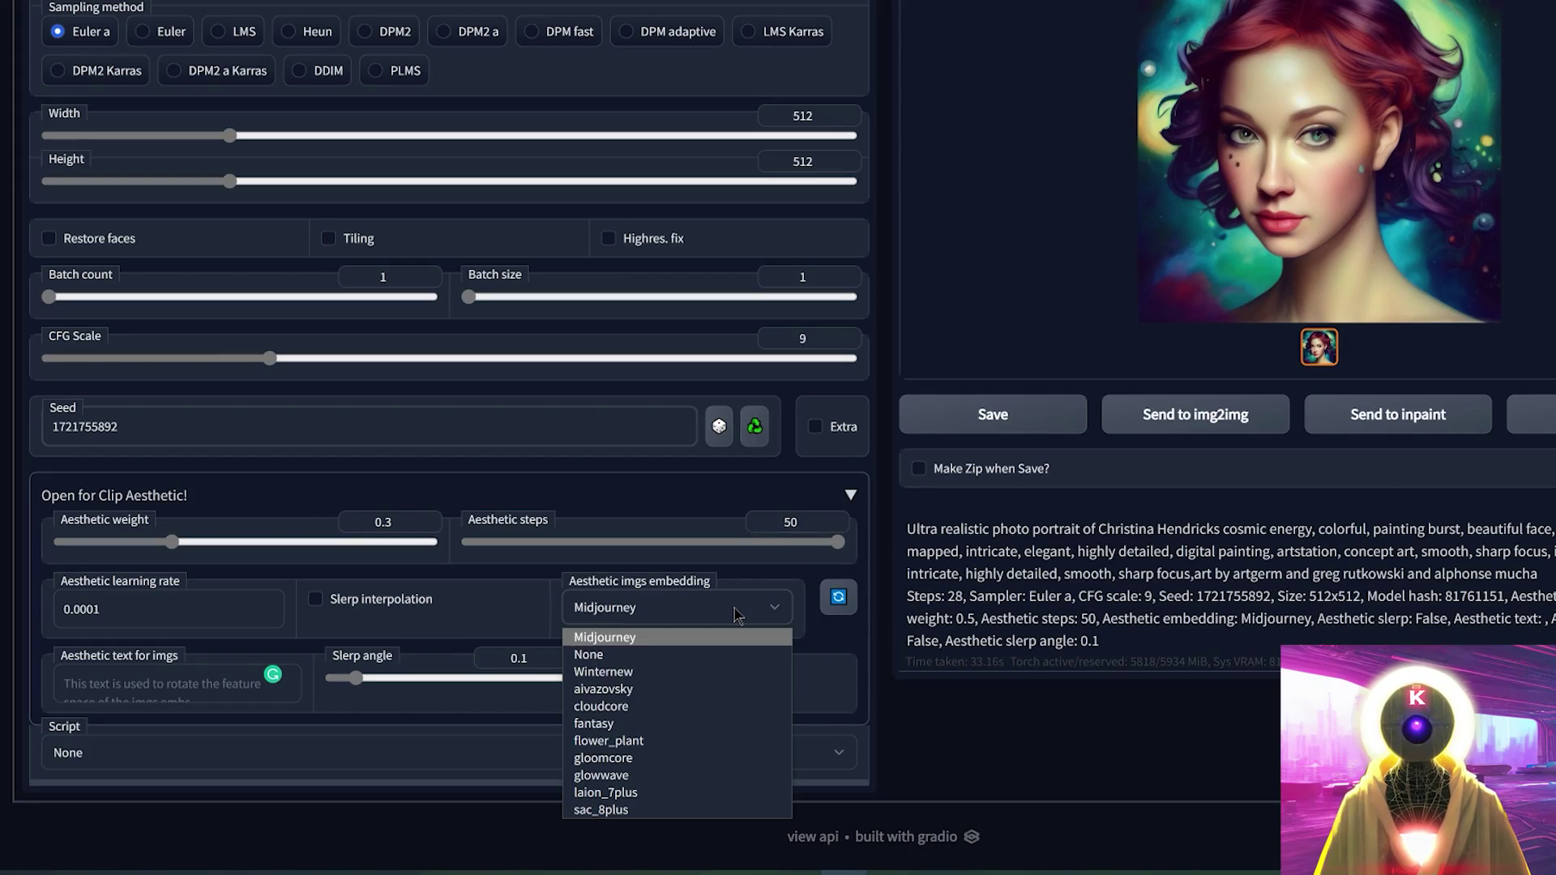